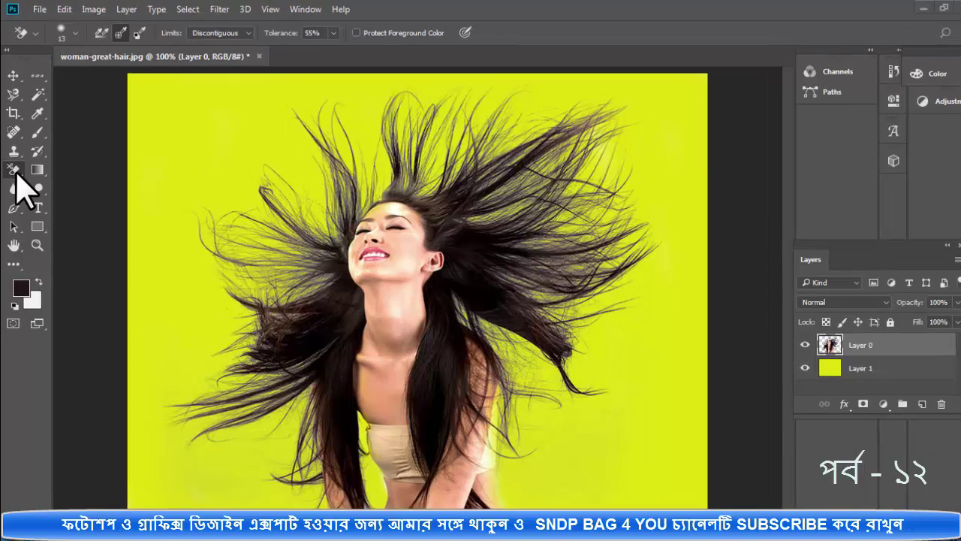
Step: Pick the Background Eraser from the eraser tool variants
{"action": "key", "text": "e"}
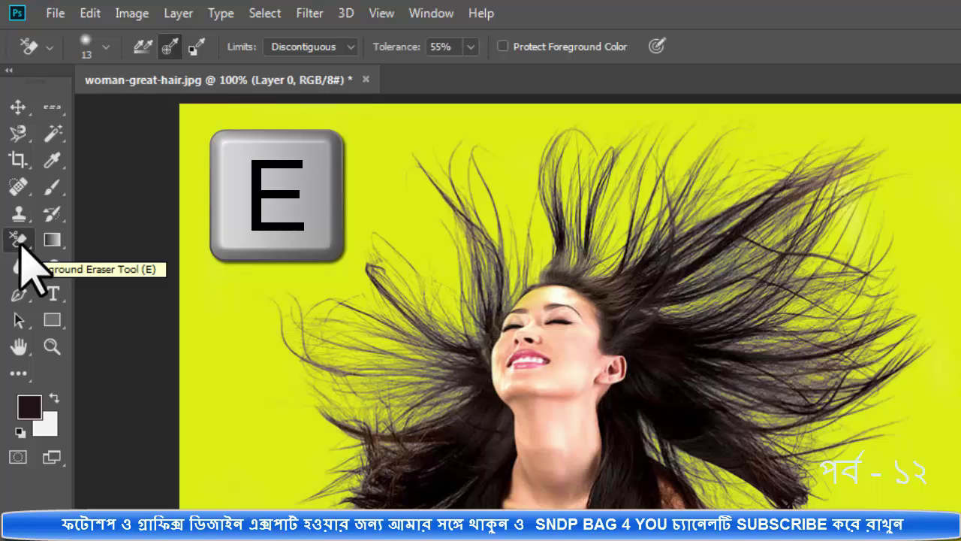
{"action": "right_click", "coordinate": [26, 246]}
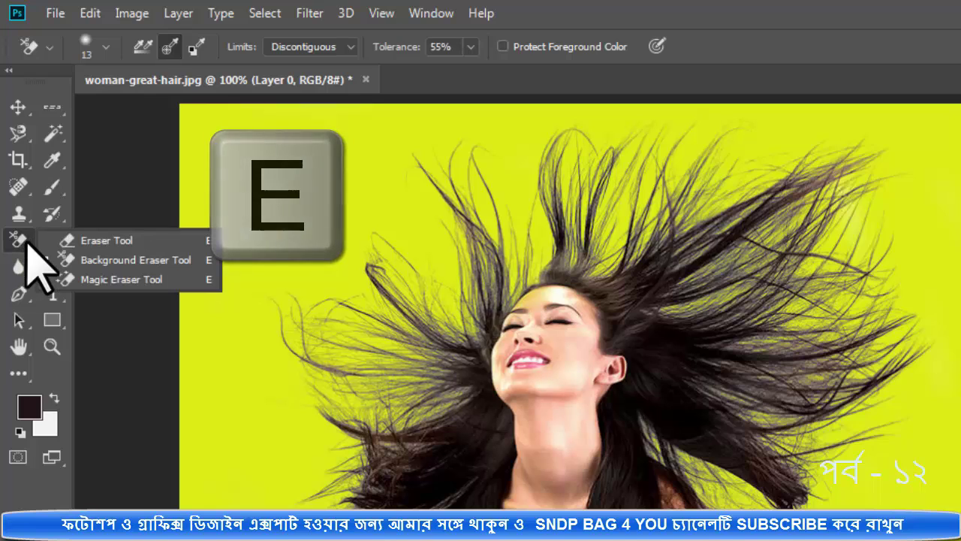
{"action": "left_click", "coordinate": [146, 260]}
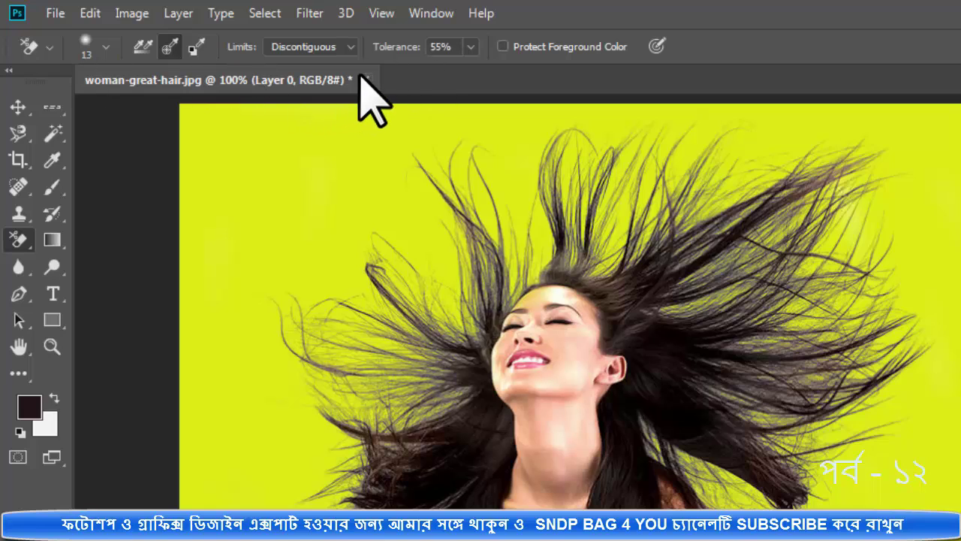
Step: Close the woman's photo without saving and open CA-wp4.jpg from the photo1 folder
{"action": "left_click", "coordinate": [354, 75]}
{"action": "left_click", "coordinate": [570, 245]}
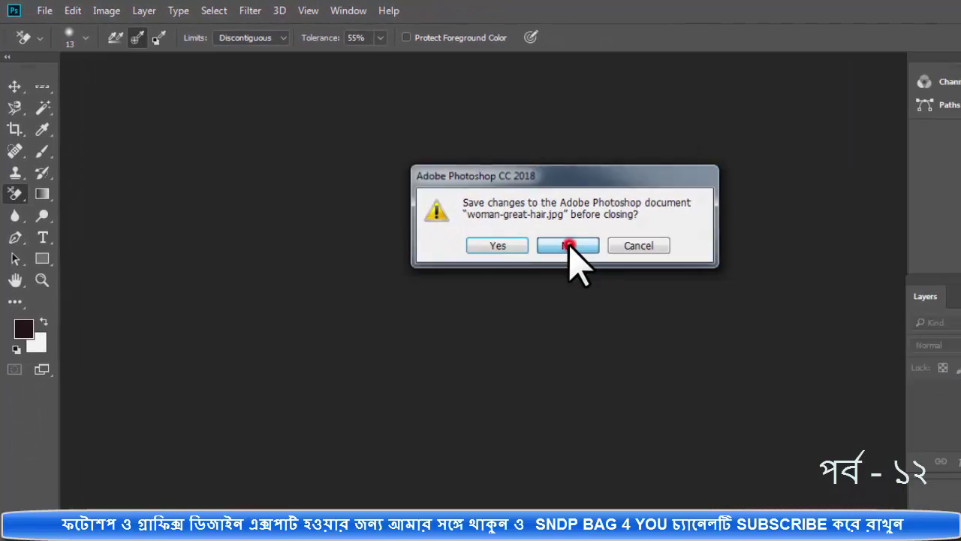
{"action": "double_click", "coordinate": [465, 311]}
{"action": "mouse_move", "coordinate": [551, 169]}
{"action": "left_mouse_down"}
{"action": "mouse_move", "coordinate": [553, 268]}
{"action": "mouse_move", "coordinate": [548, 167]}
{"action": "left_mouse_up"}
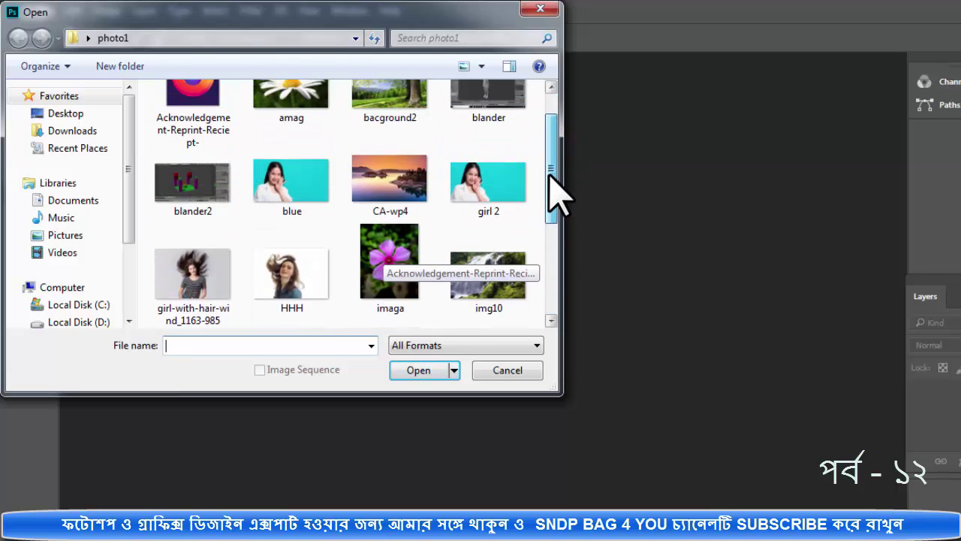
{"action": "double_click", "coordinate": [390, 204]}
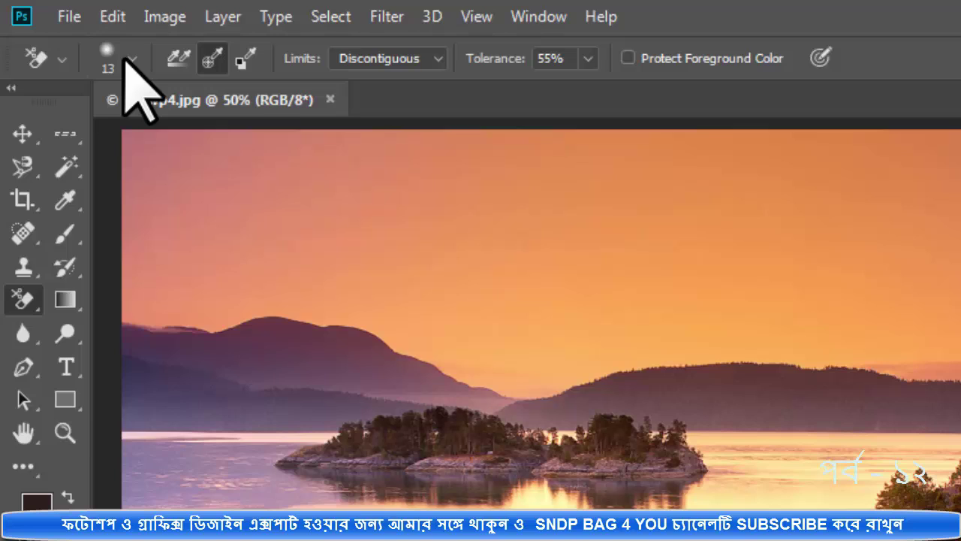
Step: Set the eraser to 115 px with 8% hardness and erase a soft streak across the upper sky
{"action": "left_click", "coordinate": [132, 59]}
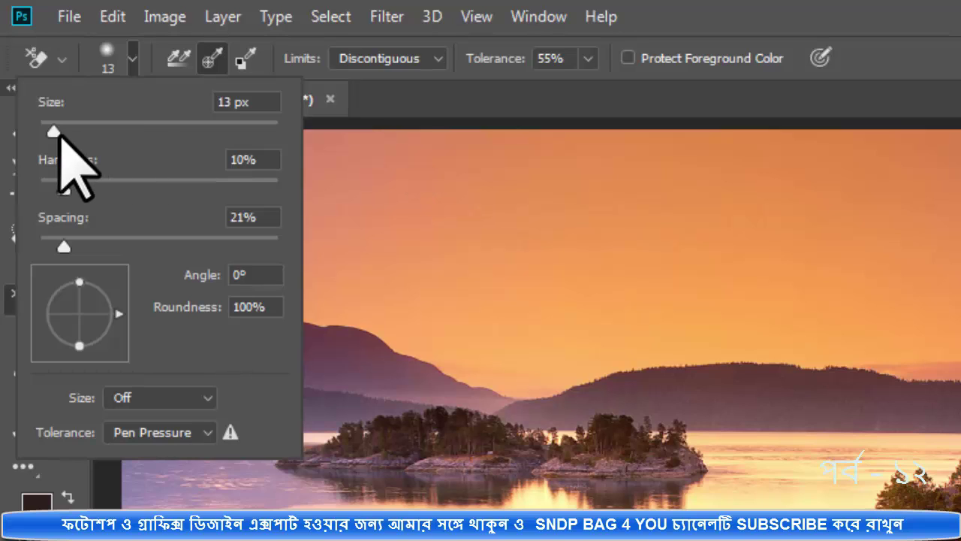
{"action": "left_click_drag", "start_coordinate": [54, 132], "coordinate": [59, 131]}
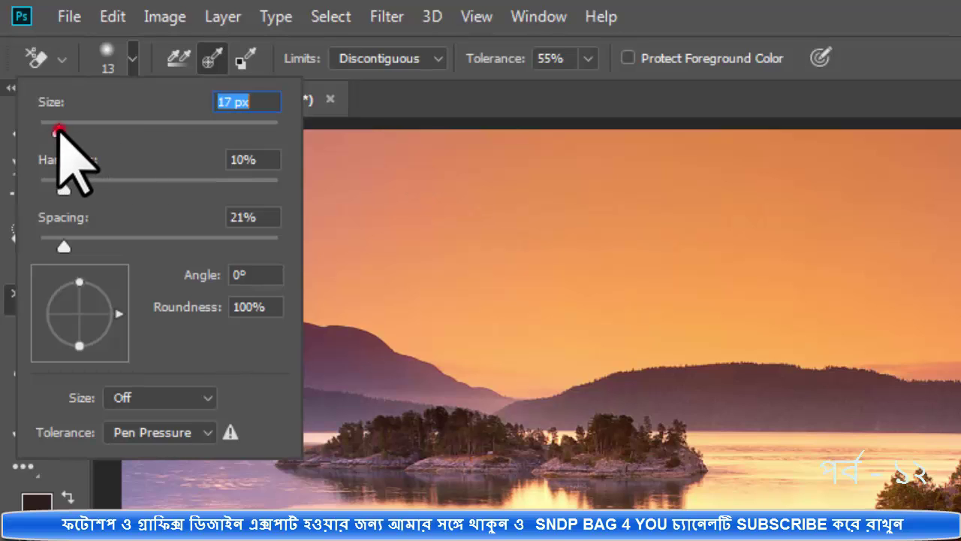
{"action": "left_click", "coordinate": [260, 103]}
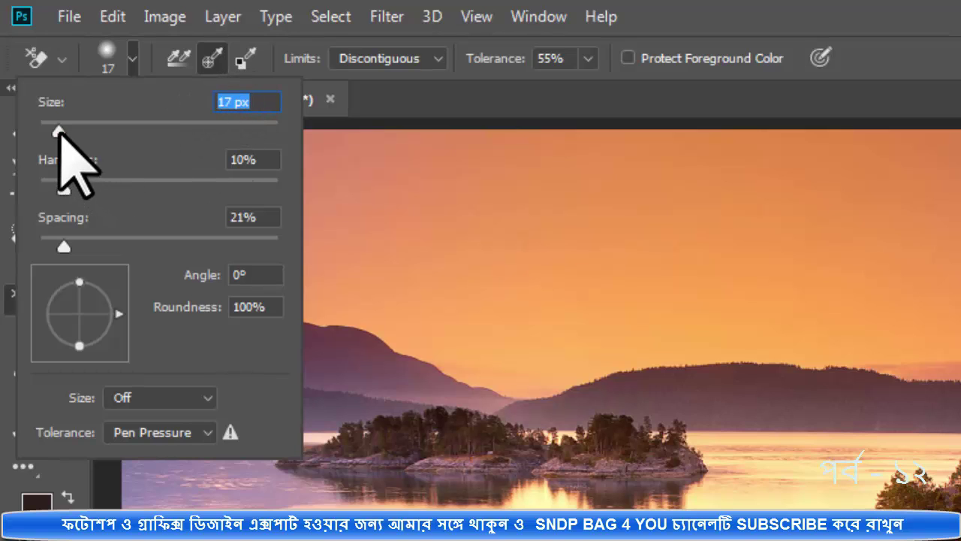
{"action": "left_click_drag", "start_coordinate": [59, 131], "coordinate": [280, 131]}
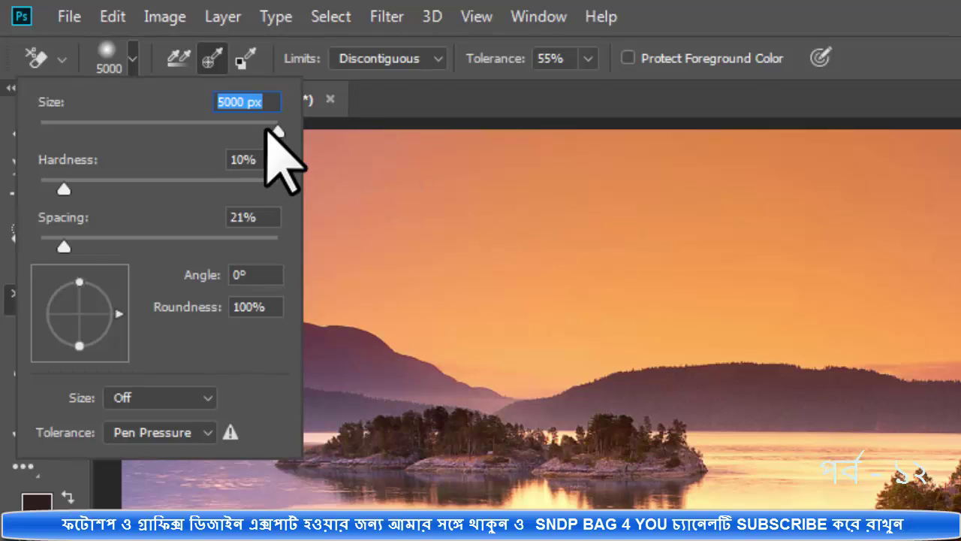
{"action": "left_click_drag", "start_coordinate": [278, 132], "coordinate": [117, 131]}
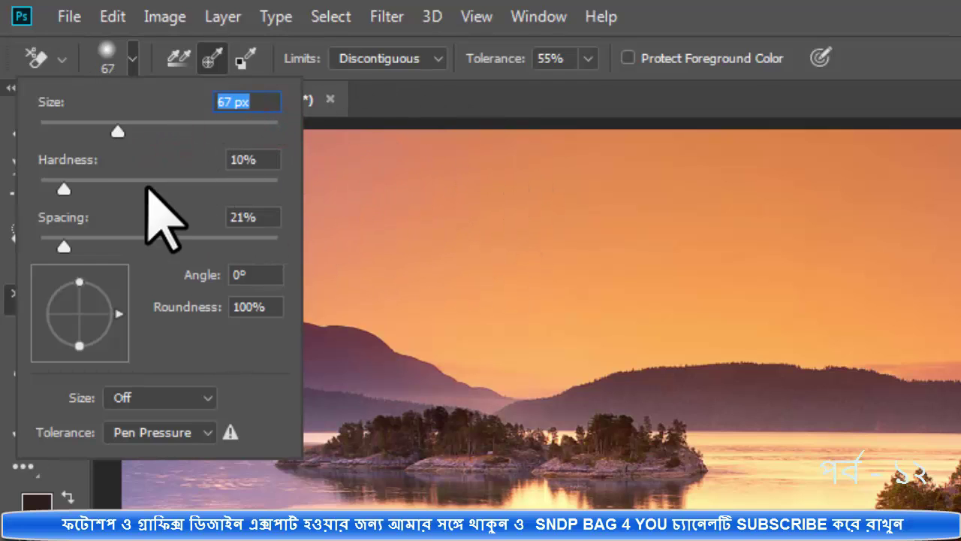
{"action": "left_click_drag", "start_coordinate": [61, 188], "coordinate": [59, 188]}
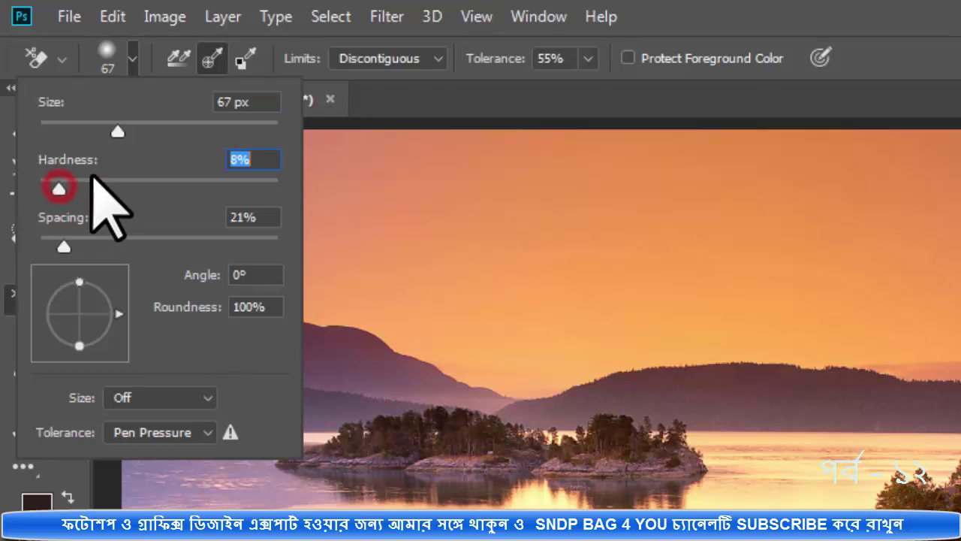
{"action": "mouse_move", "coordinate": [117, 131]}
{"action": "left_mouse_down"}
{"action": "mouse_move", "coordinate": [104, 132]}
{"action": "mouse_move", "coordinate": [168, 132]}
{"action": "left_mouse_up"}
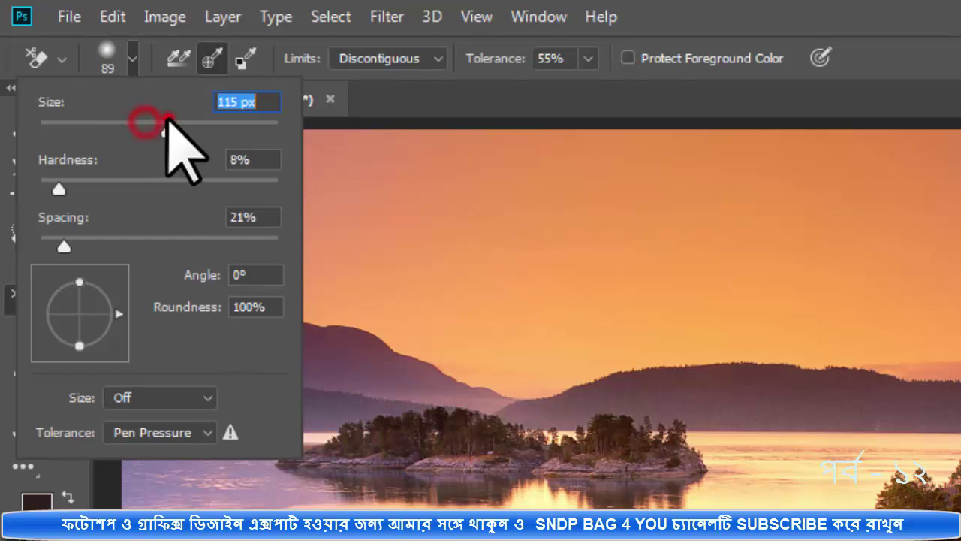
{"action": "mouse_move", "coordinate": [397, 176]}
{"action": "left_mouse_down"}
{"action": "mouse_move", "coordinate": [526, 196]}
{"action": "mouse_move", "coordinate": [759, 202]}
{"action": "left_mouse_up"}
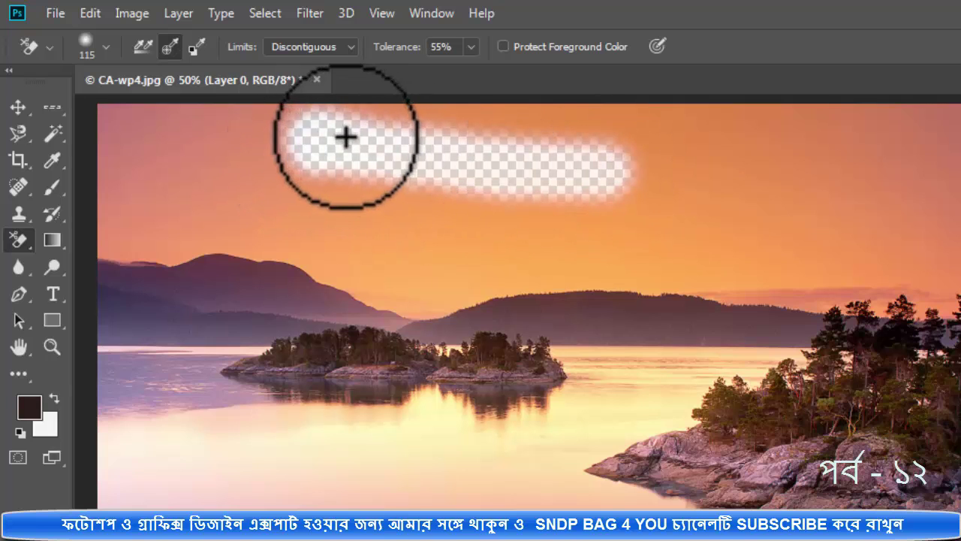
Step: Raise eraser hardness to 100% and erase a hard-edged streak in the right-hand sky
{"action": "left_click", "coordinate": [106, 48]}
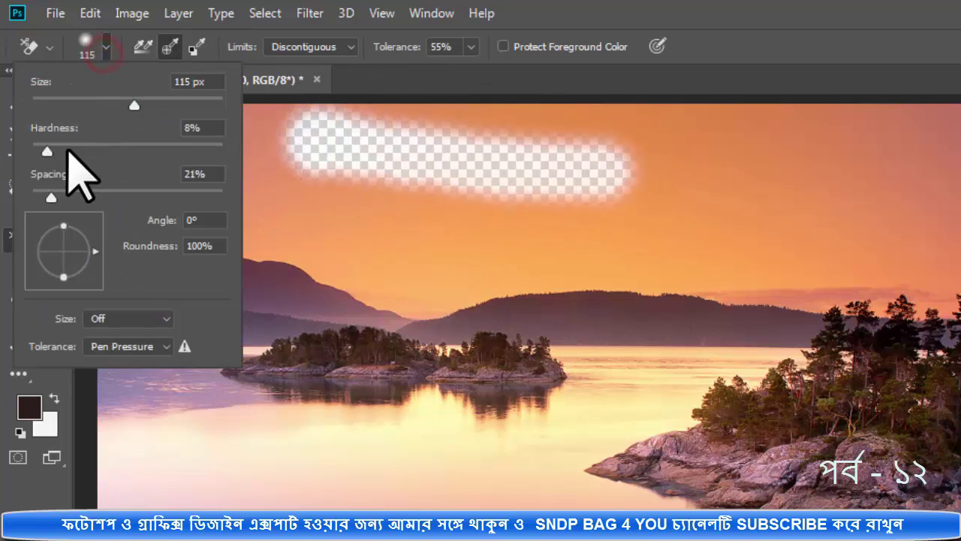
{"action": "left_click_drag", "start_coordinate": [46, 146], "coordinate": [226, 149]}
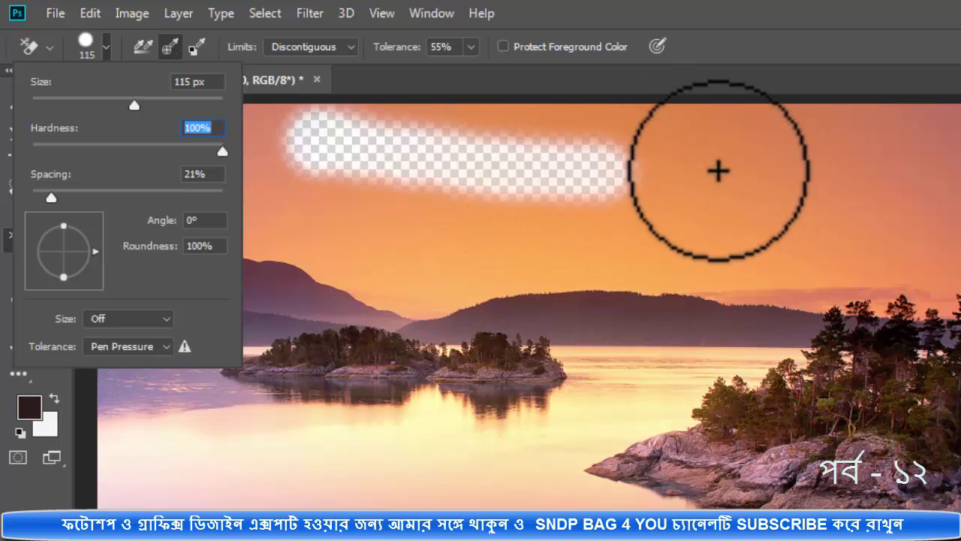
{"action": "mouse_move", "coordinate": [676, 160]}
{"action": "left_mouse_down"}
{"action": "mouse_move", "coordinate": [783, 163]}
{"action": "mouse_move", "coordinate": [832, 156]}
{"action": "mouse_move", "coordinate": [834, 146]}
{"action": "left_mouse_up"}
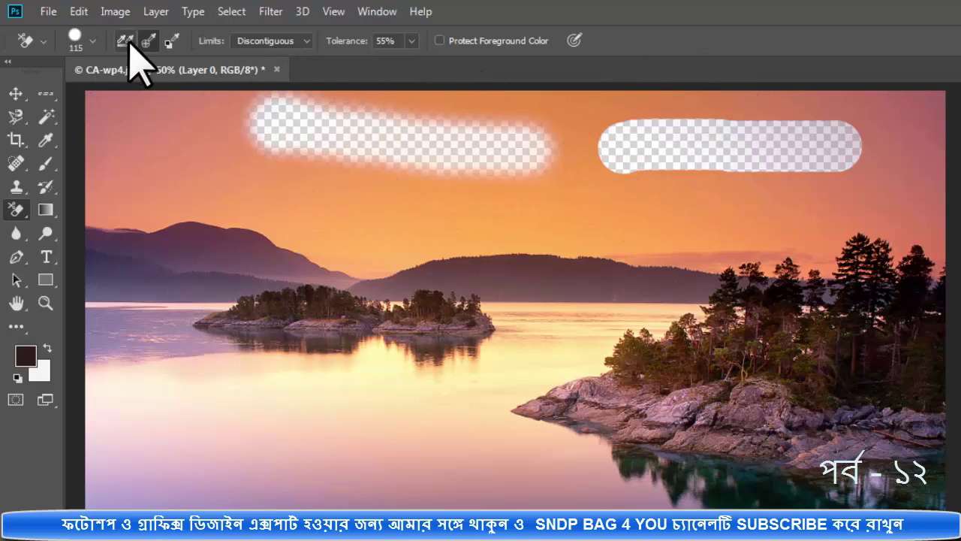
Step: Lower hardness to about 28% and erase a medium-soft patch below the first streak
{"action": "left_click", "coordinate": [89, 41]}
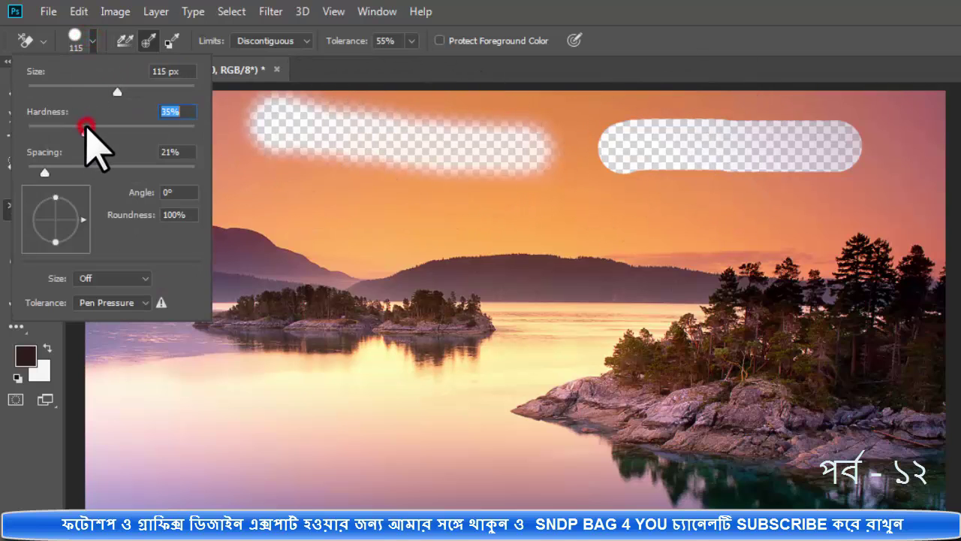
{"action": "left_click_drag", "start_coordinate": [87, 127], "coordinate": [80, 127]}
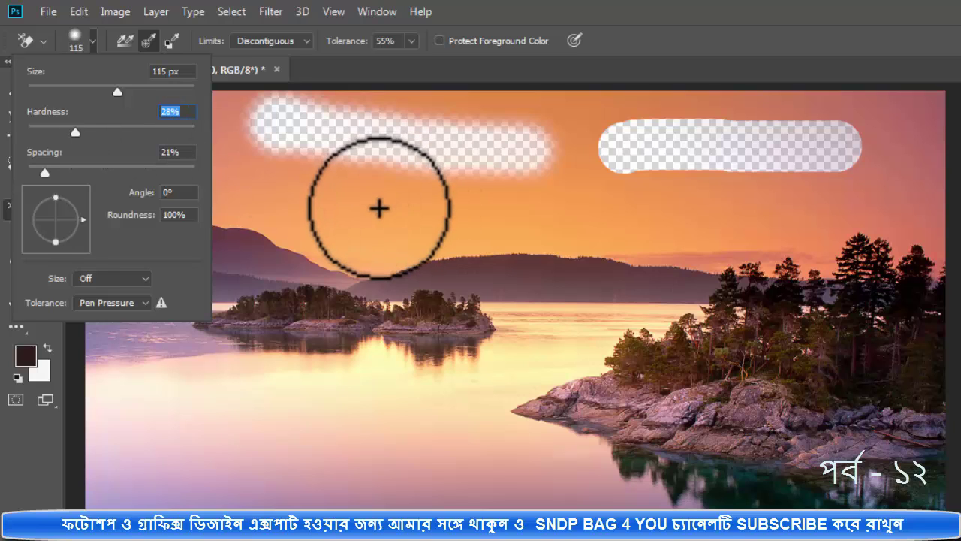
{"action": "left_click_drag", "start_coordinate": [375, 208], "coordinate": [535, 214]}
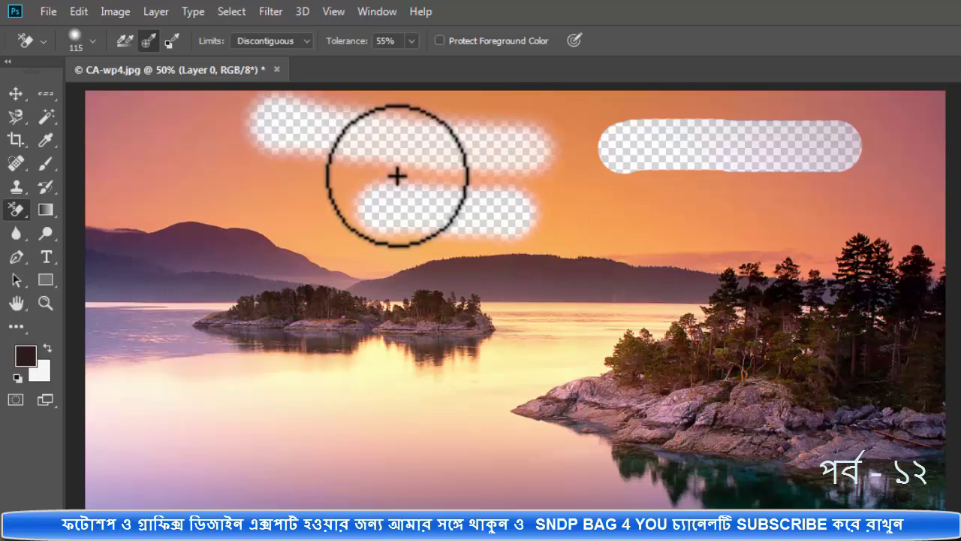
Step: Raise the eraser hardness back up to 77%
{"action": "left_click", "coordinate": [90, 41]}
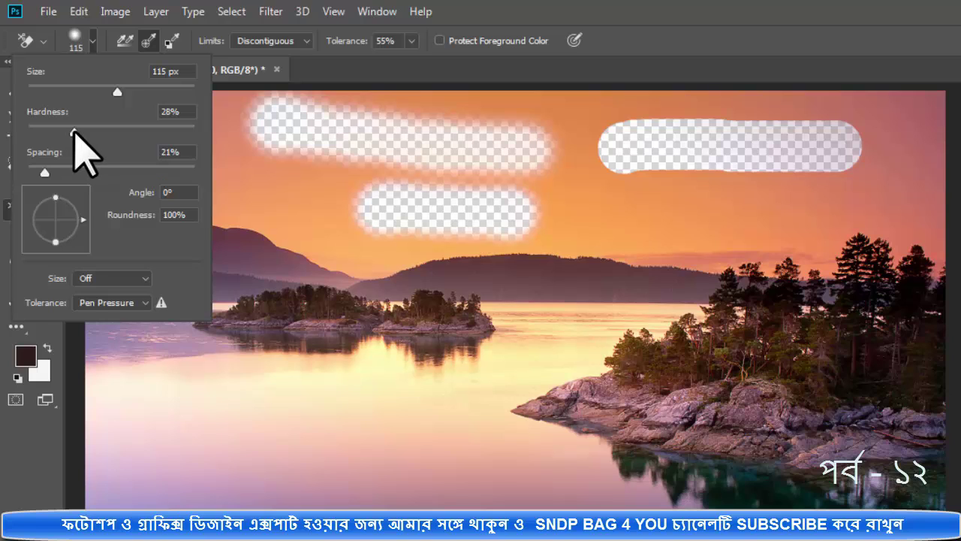
{"action": "left_click_drag", "start_coordinate": [73, 133], "coordinate": [156, 133]}
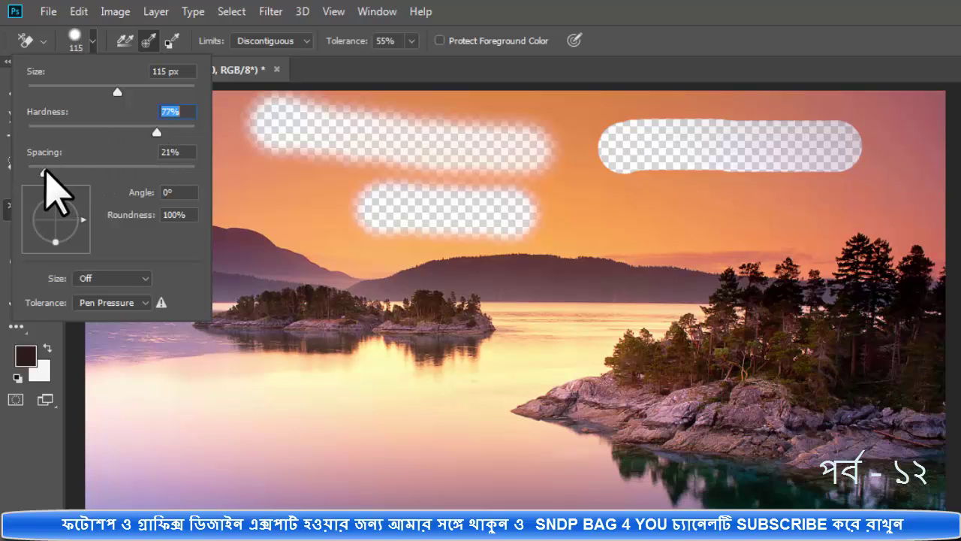
{"action": "left_click", "coordinate": [47, 12]}
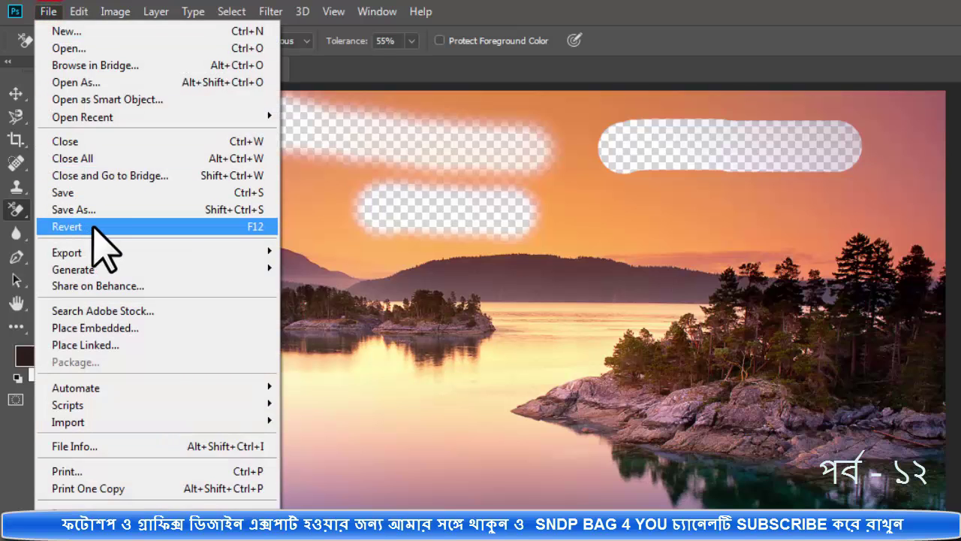
Step: Revert the photo to its original state and erase one fresh streak across the upper-left sky
{"action": "left_click", "coordinate": [75, 227]}
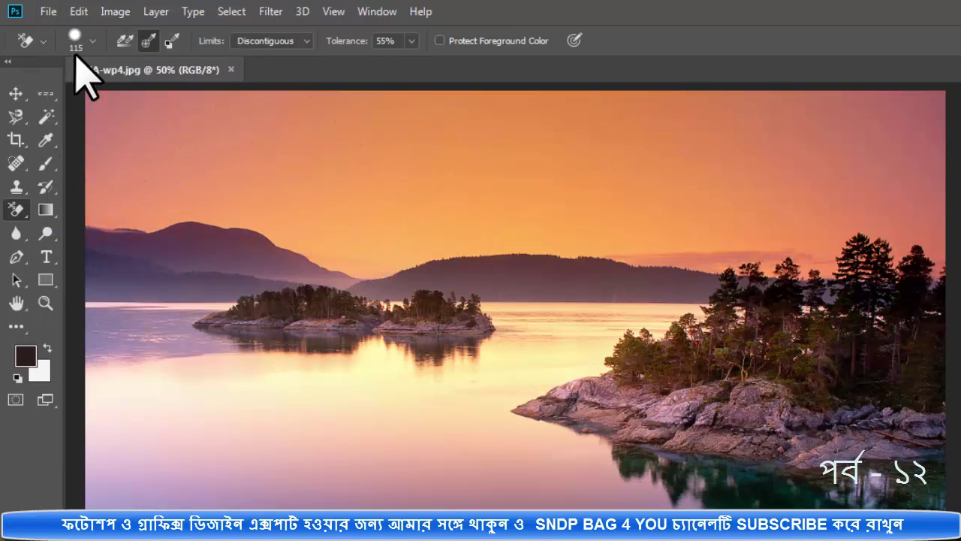
{"action": "left_click", "coordinate": [206, 152]}
{"action": "mouse_move", "coordinate": [207, 152]}
{"action": "left_mouse_down"}
{"action": "mouse_move", "coordinate": [343, 153]}
{"action": "mouse_move", "coordinate": [294, 152]}
{"action": "mouse_move", "coordinate": [312, 154]}
{"action": "left_mouse_up"}
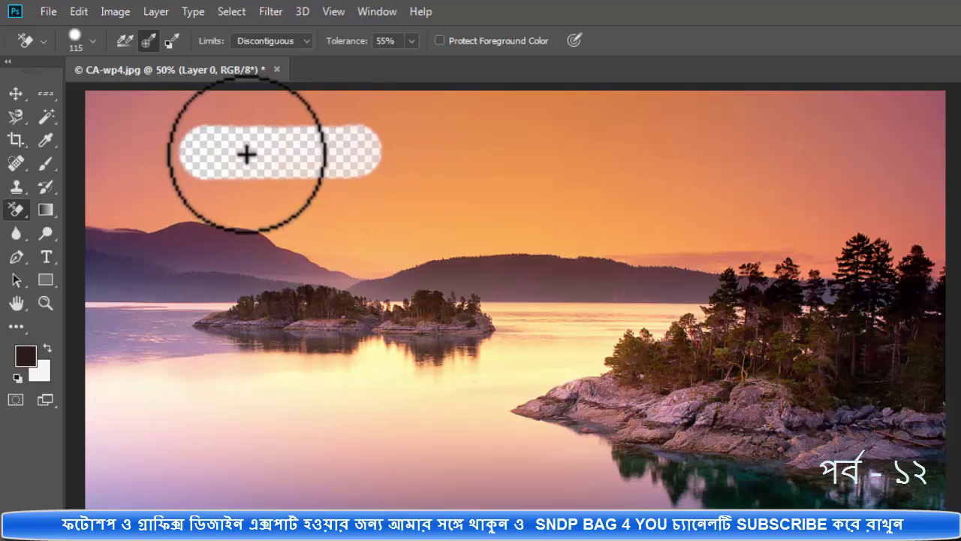
Step: Set brush spacing to 89% and erase a dotted streak across the sky
{"action": "left_click", "coordinate": [93, 42]}
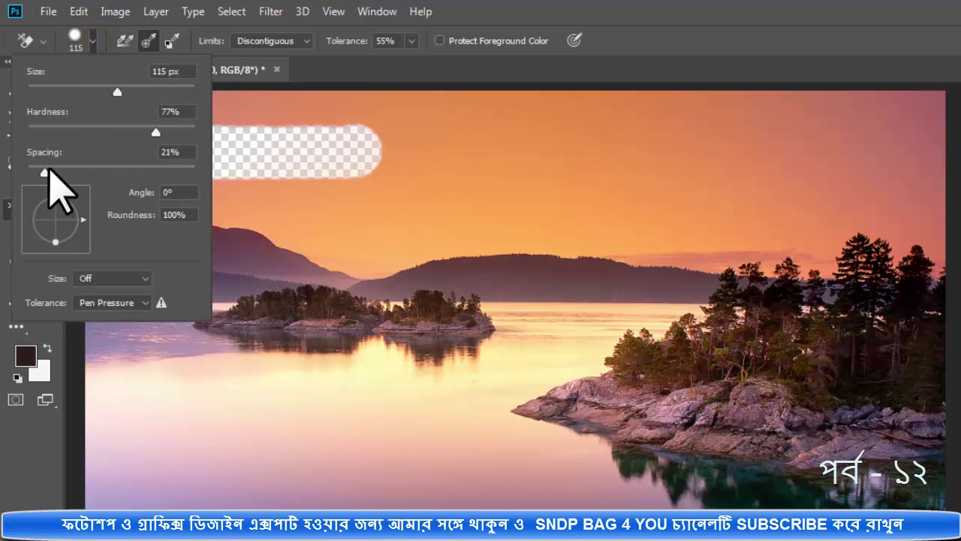
{"action": "left_click", "coordinate": [179, 154]}
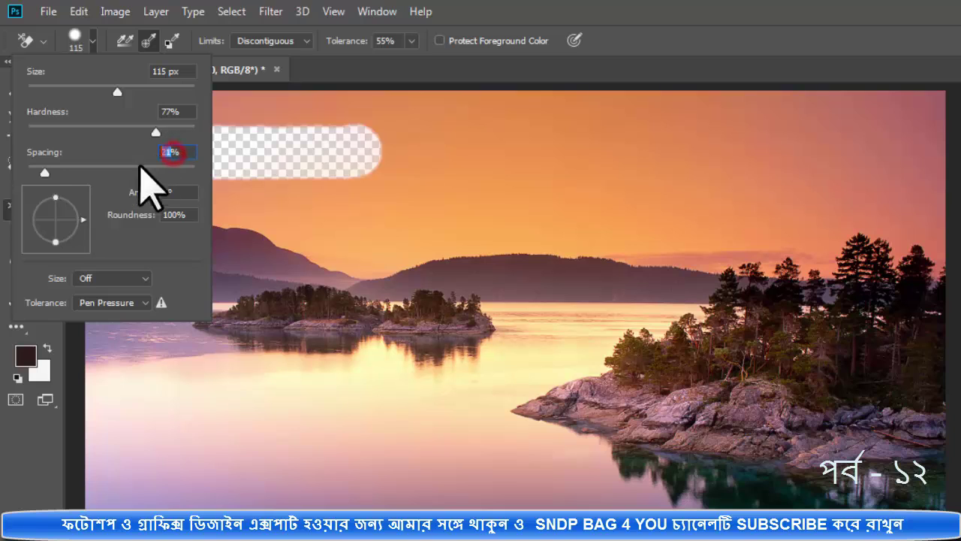
{"action": "mouse_move", "coordinate": [44, 173]}
{"action": "left_mouse_down"}
{"action": "mouse_move", "coordinate": [206, 177]}
{"action": "mouse_move", "coordinate": [101, 172]}
{"action": "left_mouse_up"}
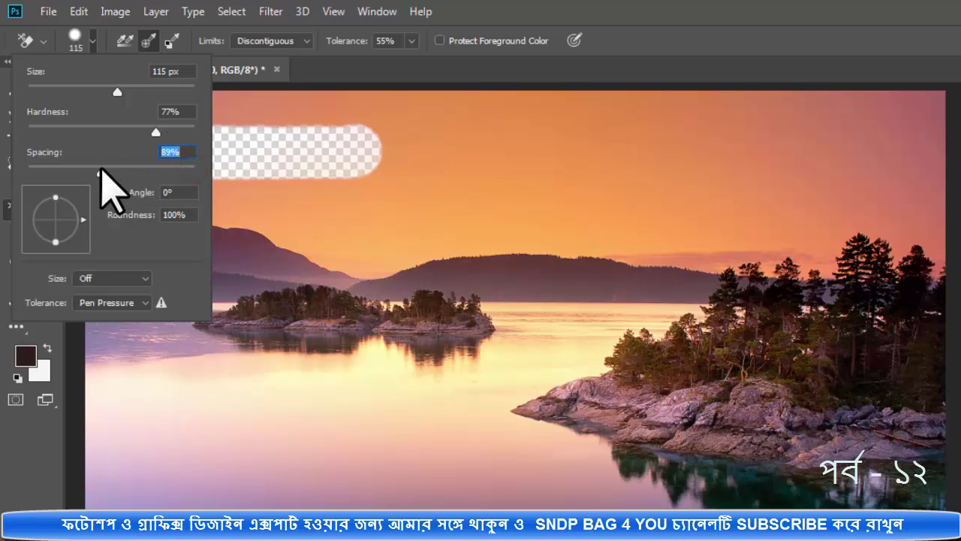
{"action": "left_click_drag", "start_coordinate": [418, 194], "coordinate": [753, 188]}
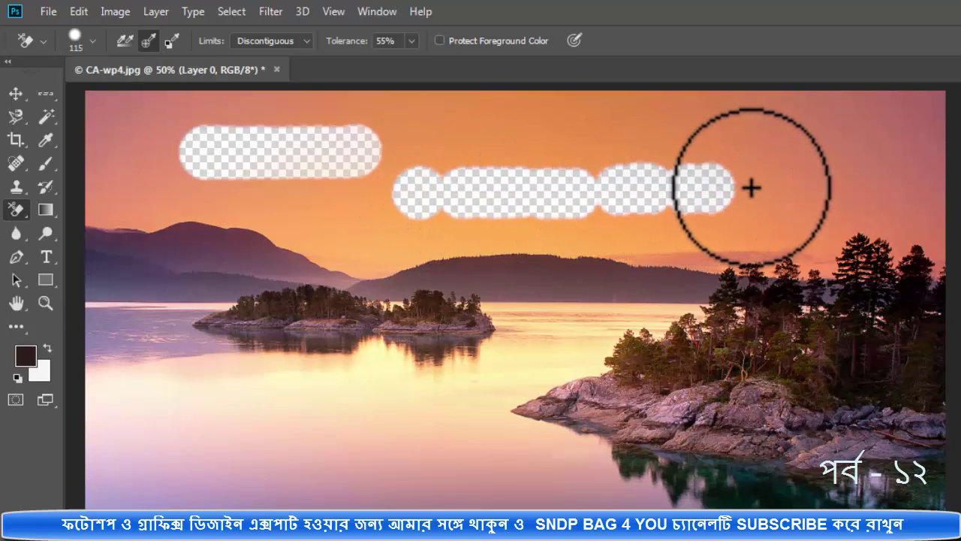
Step: Increase the spacing further and erase a wider-spaced row of dots across the sky
{"action": "left_click", "coordinate": [93, 41]}
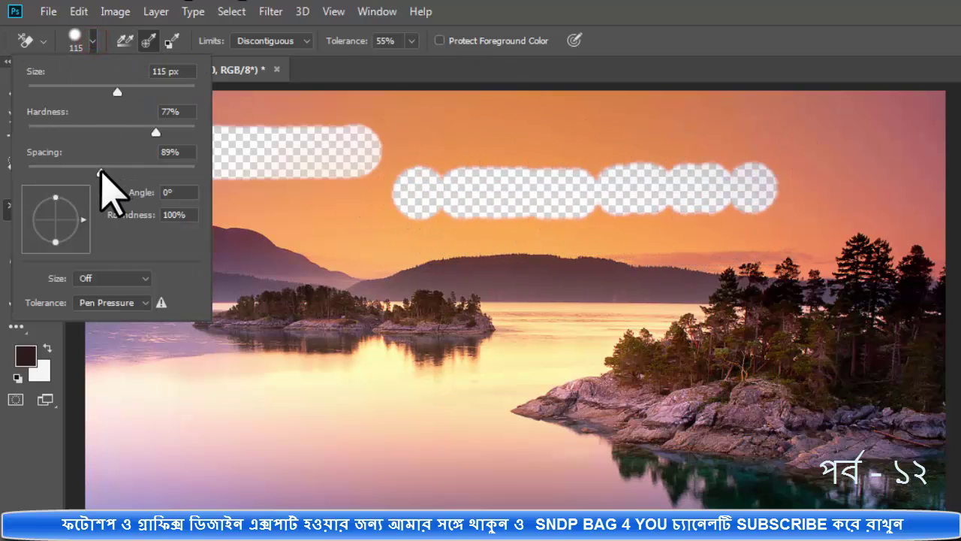
{"action": "left_click_drag", "start_coordinate": [99, 172], "coordinate": [150, 172]}
{"action": "left_click_drag", "start_coordinate": [461, 124], "coordinate": [920, 124]}
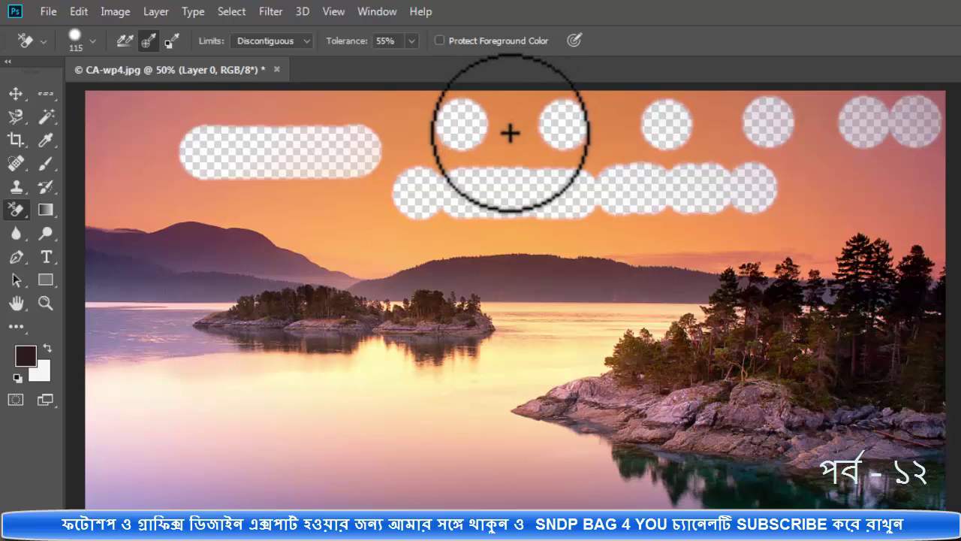
Step: Lower the spacing to 14% and erase a smooth continuous stroke across the sky
{"action": "left_click", "coordinate": [93, 42]}
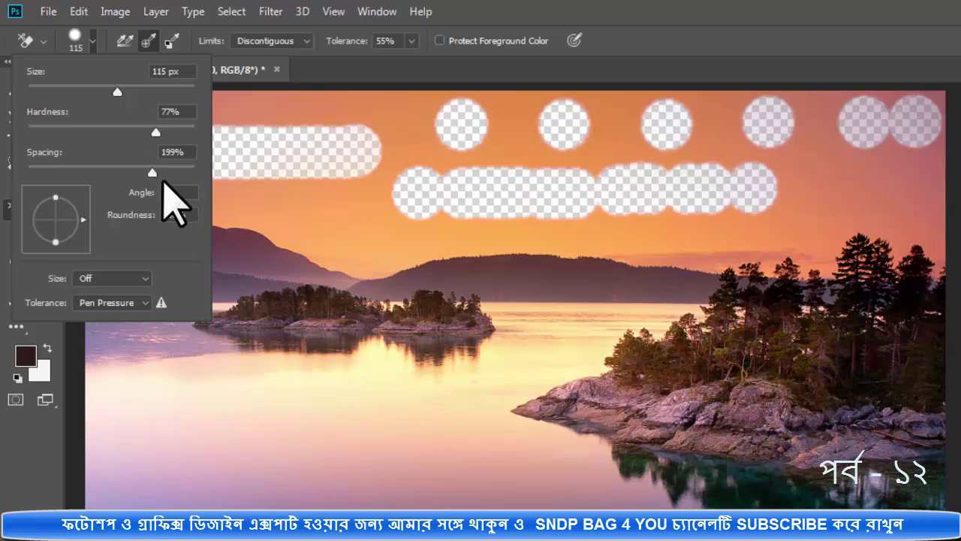
{"action": "left_click_drag", "start_coordinate": [153, 175], "coordinate": [53, 173]}
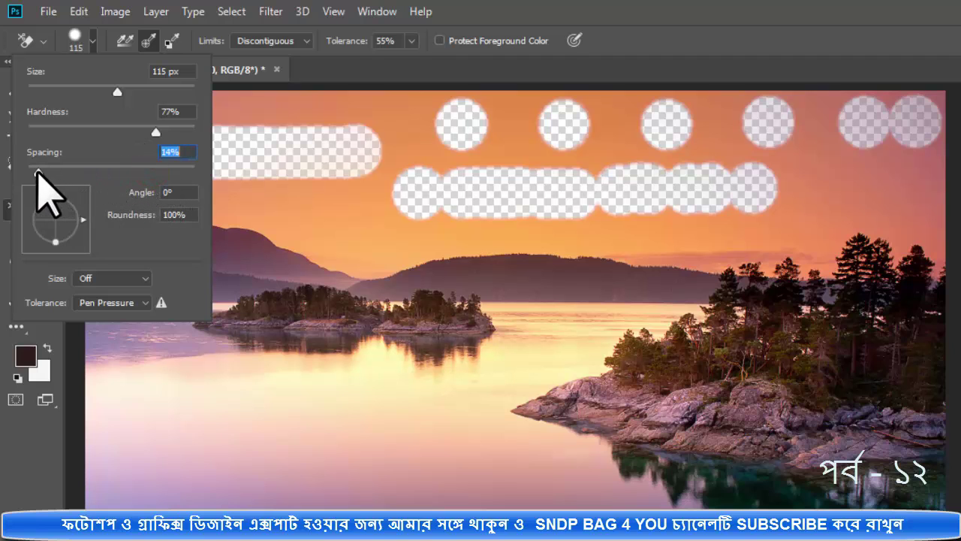
{"action": "mouse_move", "coordinate": [275, 199]}
{"action": "left_mouse_down"}
{"action": "mouse_move", "coordinate": [474, 208]}
{"action": "mouse_move", "coordinate": [548, 187]}
{"action": "mouse_move", "coordinate": [215, 161]}
{"action": "mouse_move", "coordinate": [217, 130]}
{"action": "left_mouse_up"}
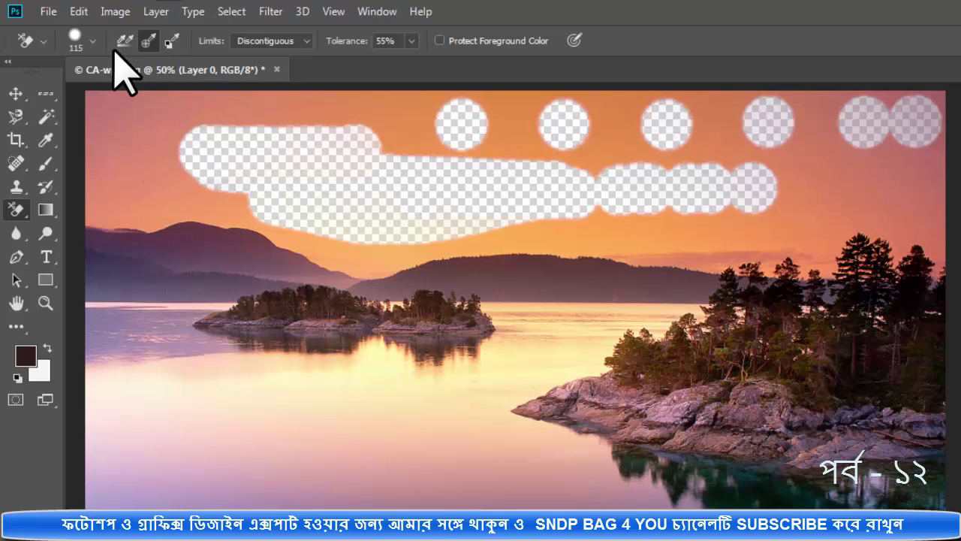
Step: Flatten the brush tip to a 17° angle and erase sky strokes toward the trees
{"action": "left_click", "coordinate": [91, 42]}
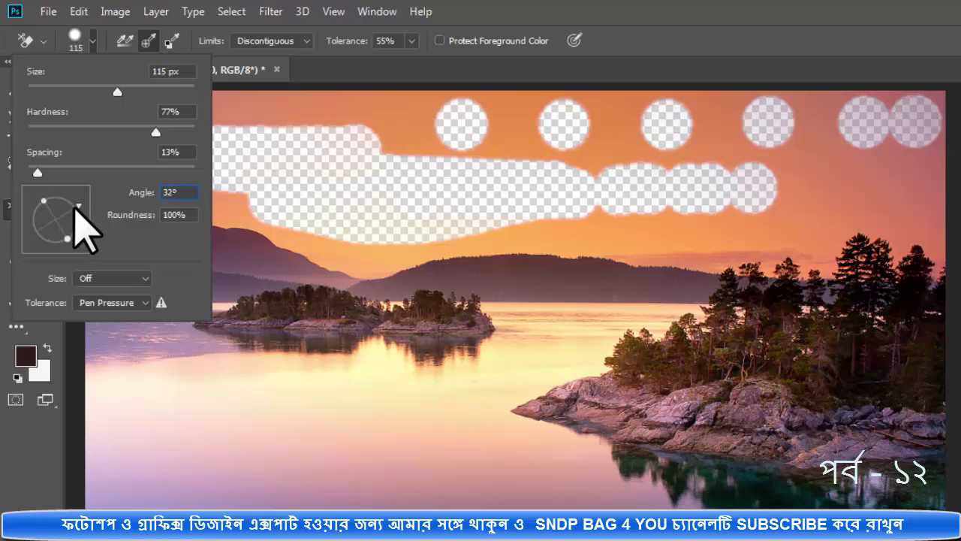
{"action": "left_click_drag", "start_coordinate": [76, 206], "coordinate": [80, 212]}
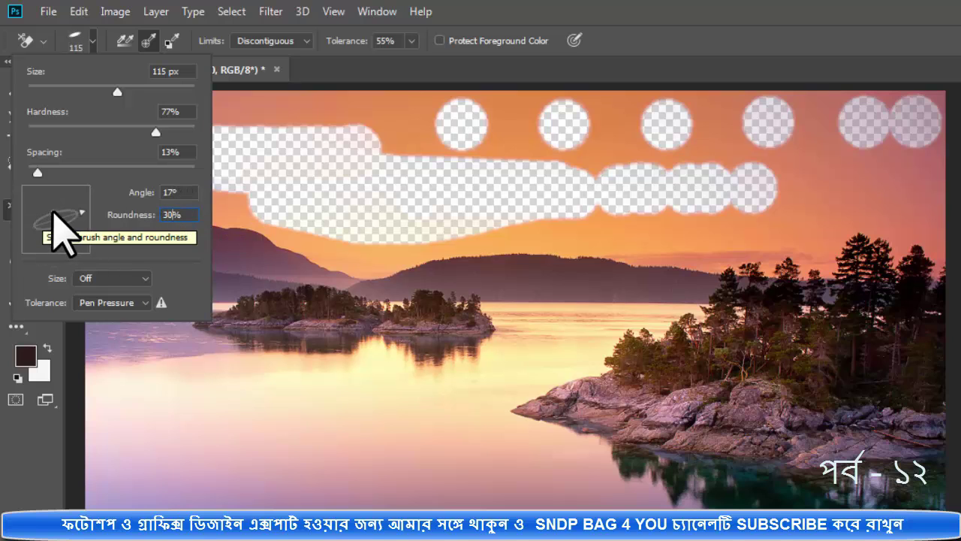
{"action": "left_click", "coordinate": [330, 124]}
{"action": "mouse_move", "coordinate": [353, 112]}
{"action": "left_mouse_down"}
{"action": "mouse_move", "coordinate": [453, 159]}
{"action": "mouse_move", "coordinate": [588, 158]}
{"action": "mouse_move", "coordinate": [746, 235]}
{"action": "mouse_move", "coordinate": [776, 232]}
{"action": "mouse_move", "coordinate": [777, 208]}
{"action": "mouse_move", "coordinate": [763, 198]}
{"action": "mouse_move", "coordinate": [747, 202]}
{"action": "mouse_move", "coordinate": [763, 223]}
{"action": "mouse_move", "coordinate": [753, 228]}
{"action": "left_mouse_up"}
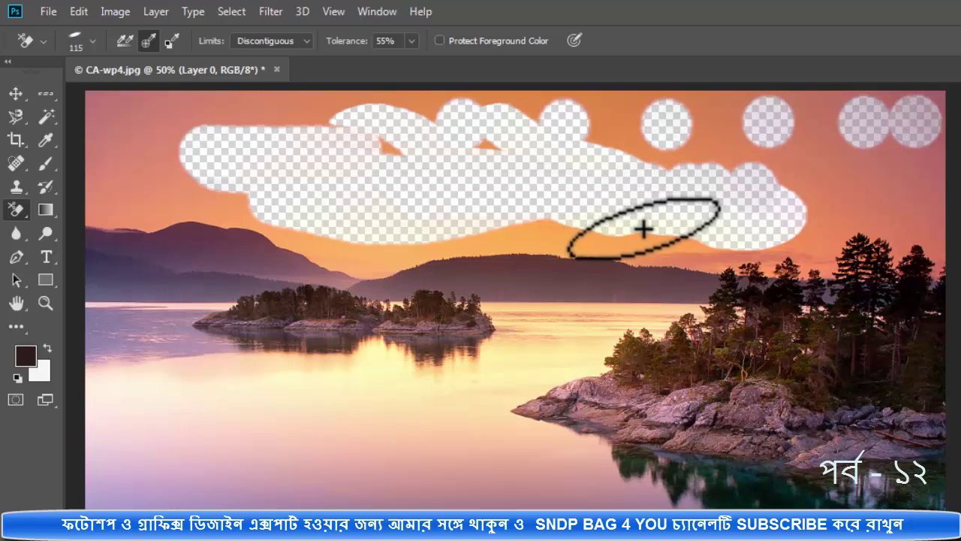
{"action": "left_click_drag", "start_coordinate": [702, 239], "coordinate": [698, 242]}
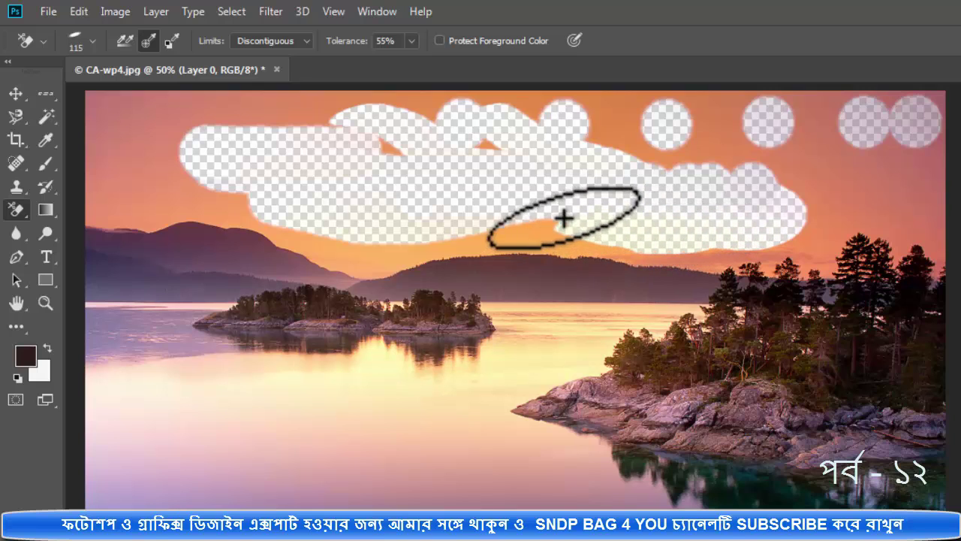
{"action": "left_click", "coordinate": [93, 42]}
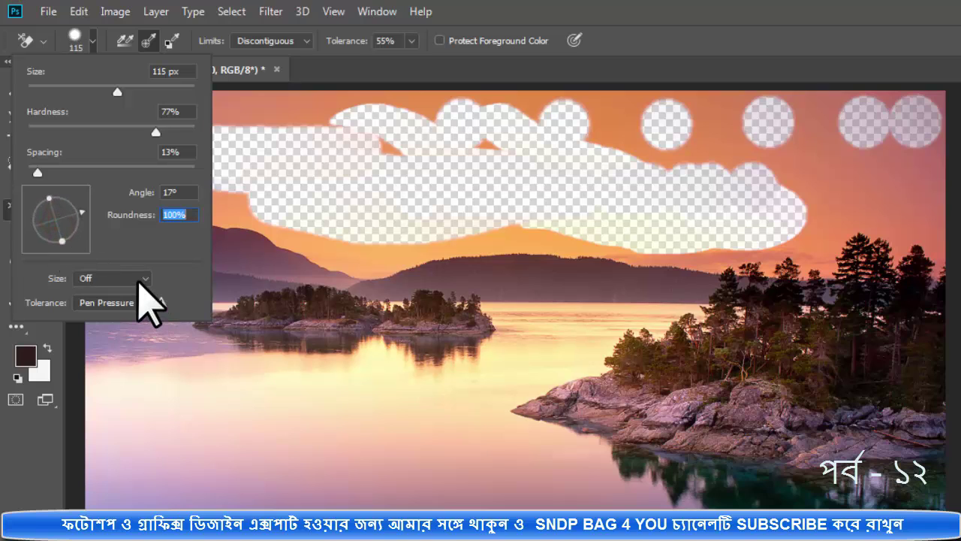
Step: Keep Size control Off and Tolerance on Pen Pressure, then dab a small spot in the top-right sky
{"action": "left_click", "coordinate": [113, 278]}
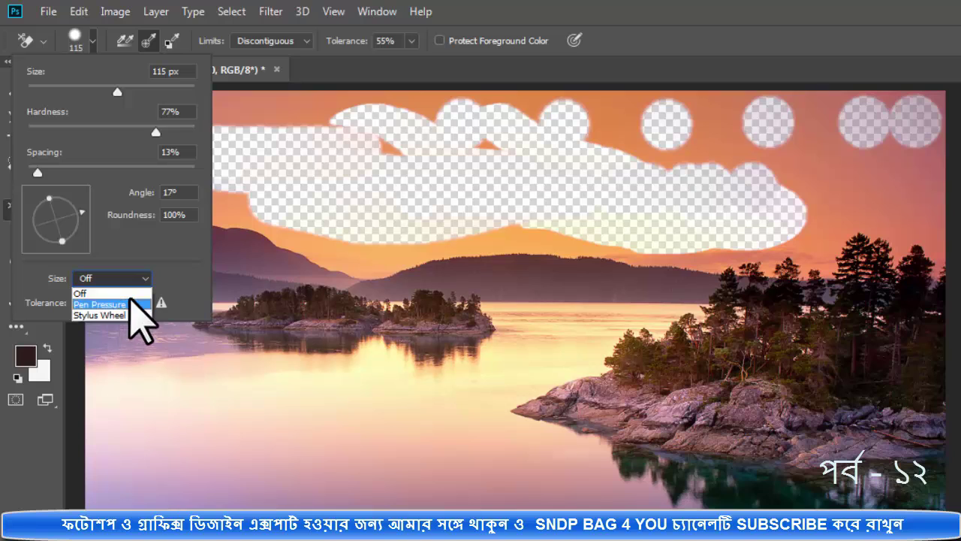
{"action": "left_click", "coordinate": [178, 256]}
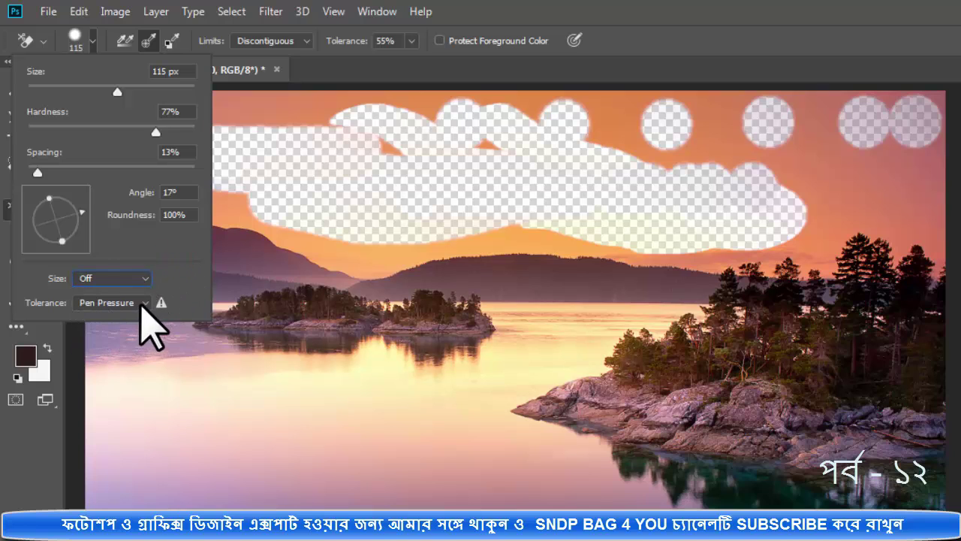
{"action": "left_click", "coordinate": [142, 302]}
{"action": "left_click", "coordinate": [164, 276]}
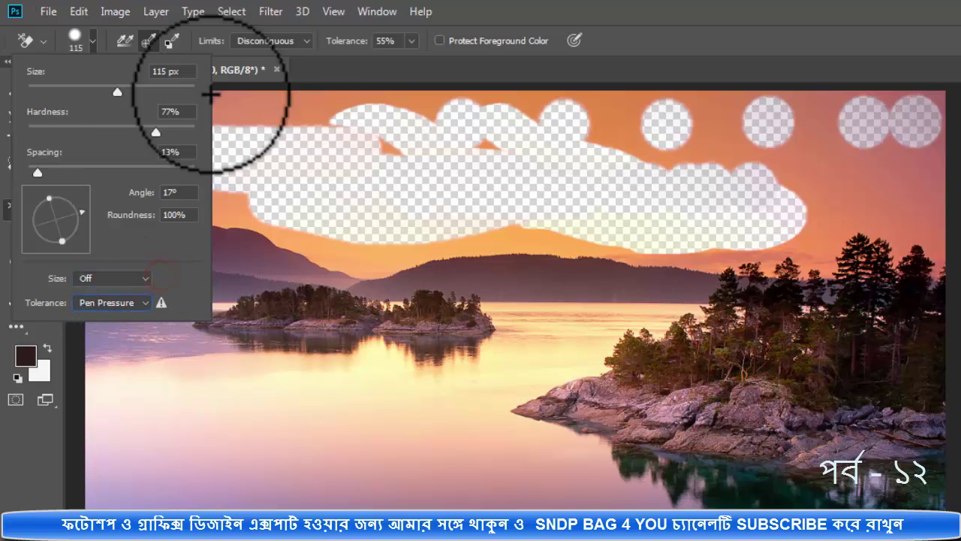
{"action": "left_click", "coordinate": [95, 42]}
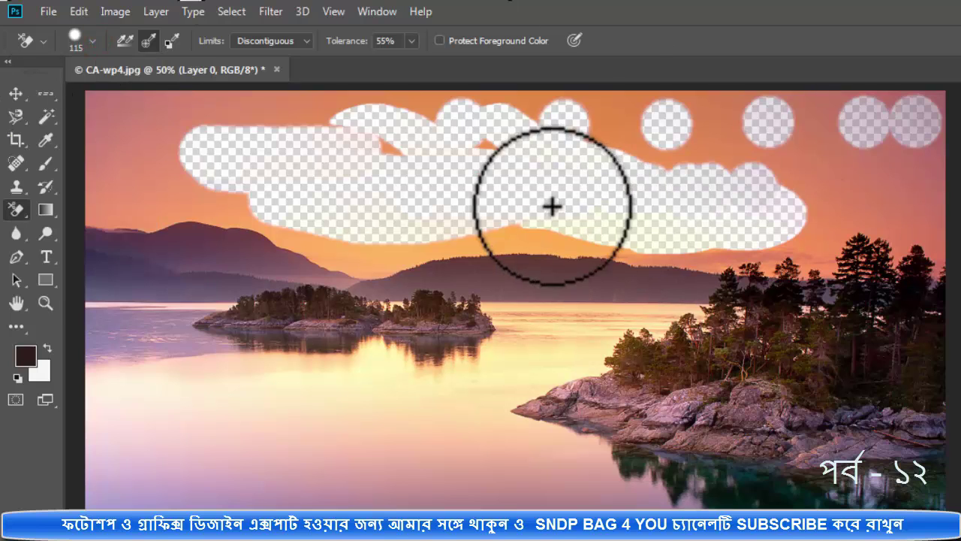
{"action": "right_click", "coordinate": [483, 163]}
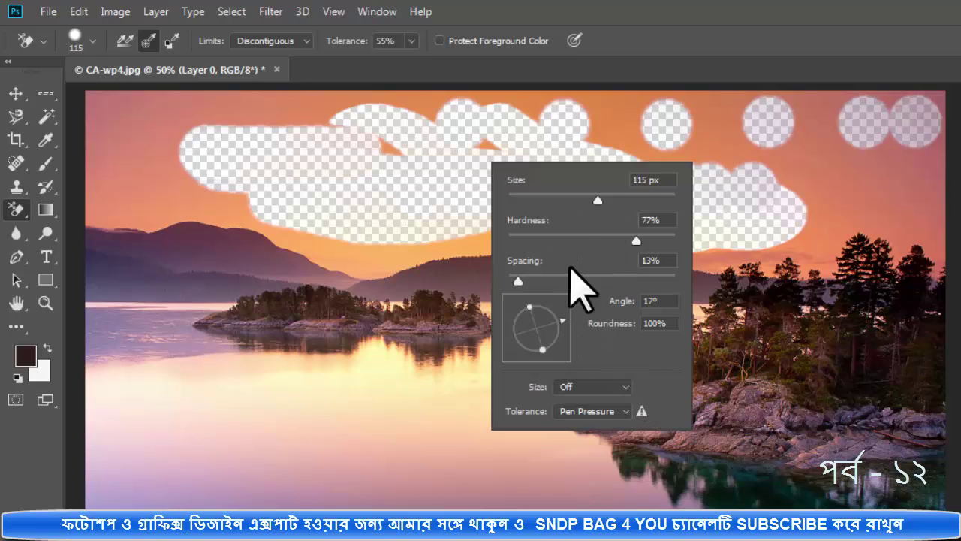
{"action": "left_click", "coordinate": [711, 148]}
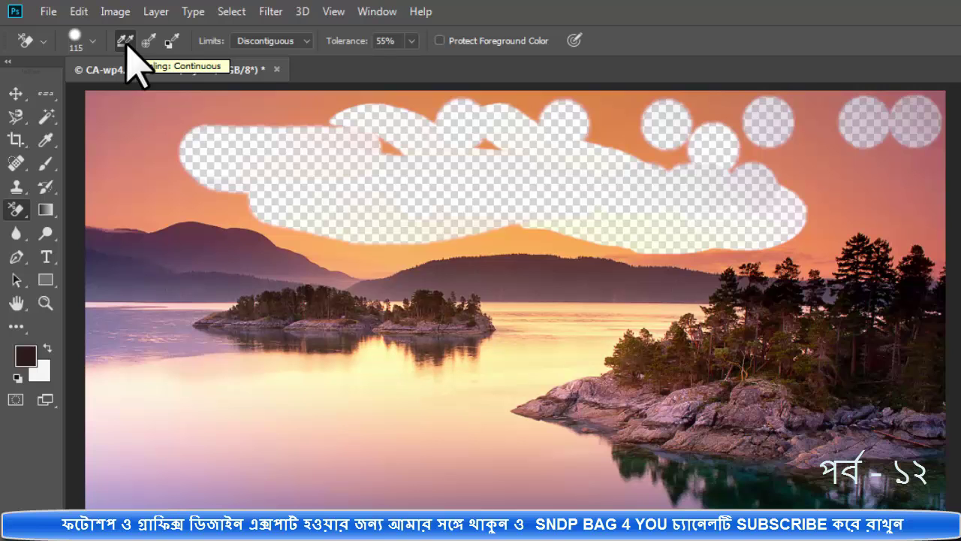
Step: Use File > Revert to restore the lake photo's untouched sky
{"action": "left_click", "coordinate": [48, 12]}
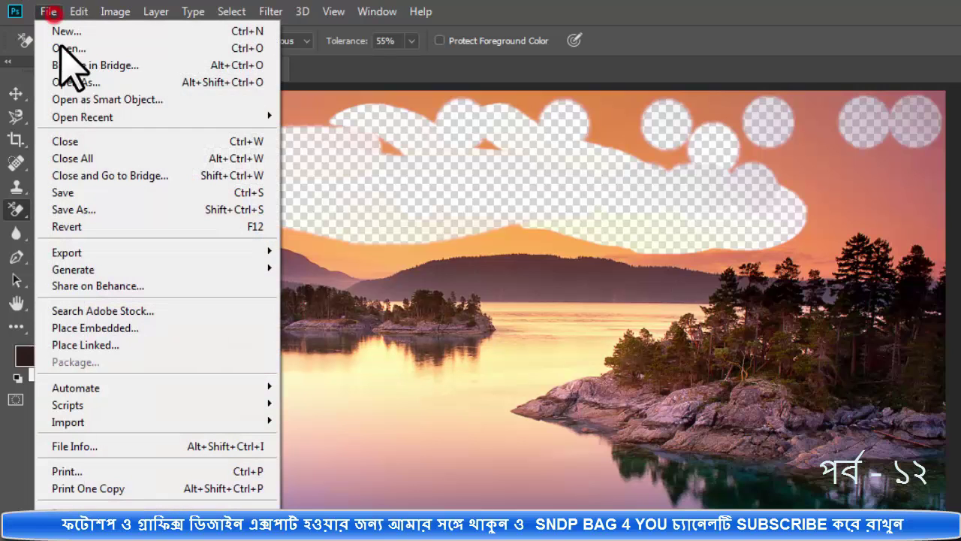
{"action": "left_click", "coordinate": [82, 227]}
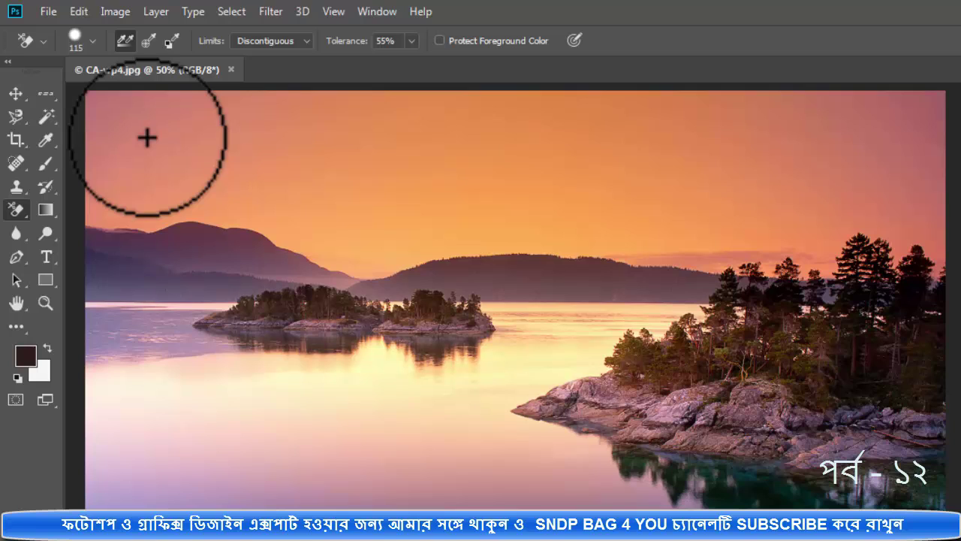
Step: Erase a continuous path from the upper-left sky over the mountain ridge down toward the water
{"action": "left_click", "coordinate": [148, 137]}
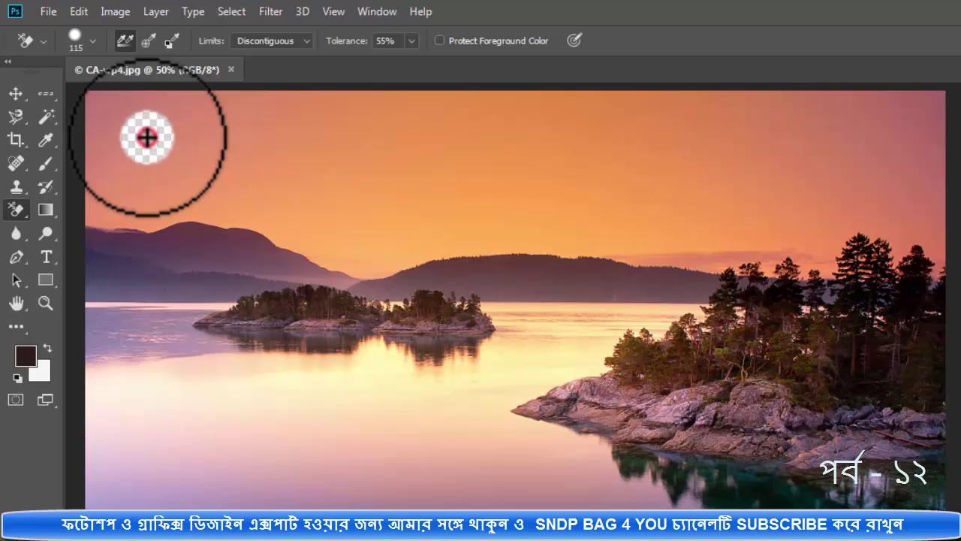
{"action": "mouse_move", "coordinate": [147, 137]}
{"action": "left_mouse_down"}
{"action": "mouse_move", "coordinate": [302, 168]}
{"action": "mouse_move", "coordinate": [386, 208]}
{"action": "mouse_move", "coordinate": [512, 230]}
{"action": "left_mouse_up"}
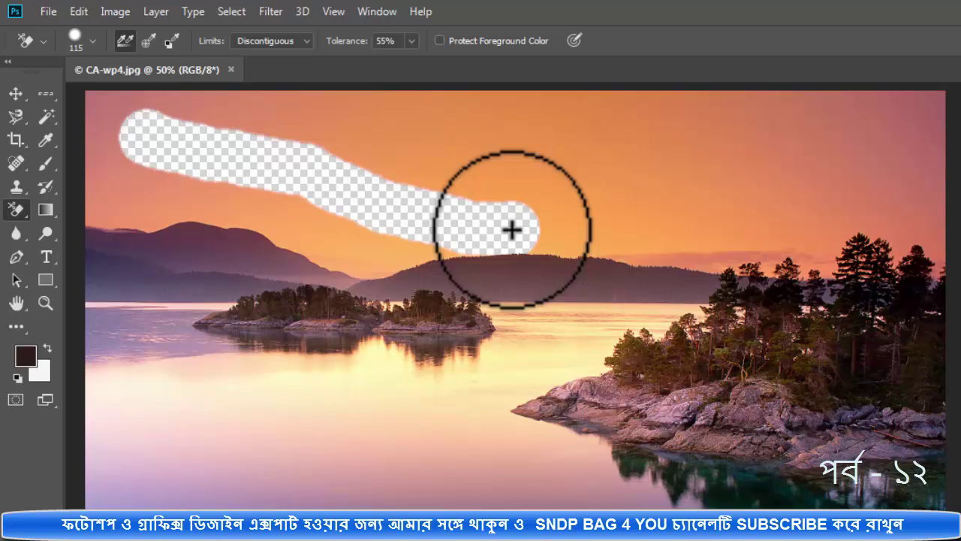
{"action": "left_click_drag", "start_coordinate": [512, 230], "coordinate": [518, 251]}
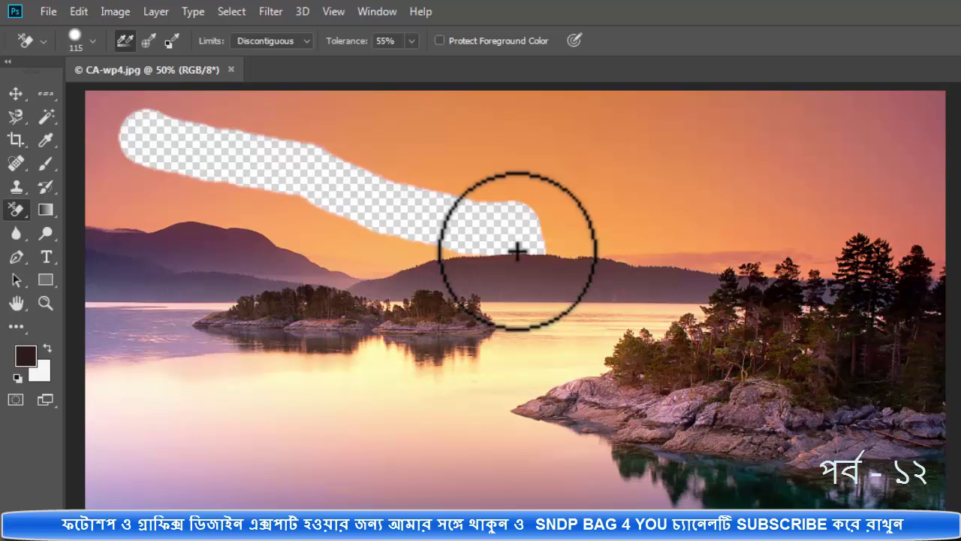
{"action": "mouse_move", "coordinate": [517, 253]}
{"action": "left_mouse_down"}
{"action": "mouse_move", "coordinate": [519, 265]}
{"action": "mouse_move", "coordinate": [543, 276]}
{"action": "mouse_move", "coordinate": [575, 255]}
{"action": "mouse_move", "coordinate": [587, 266]}
{"action": "left_mouse_up"}
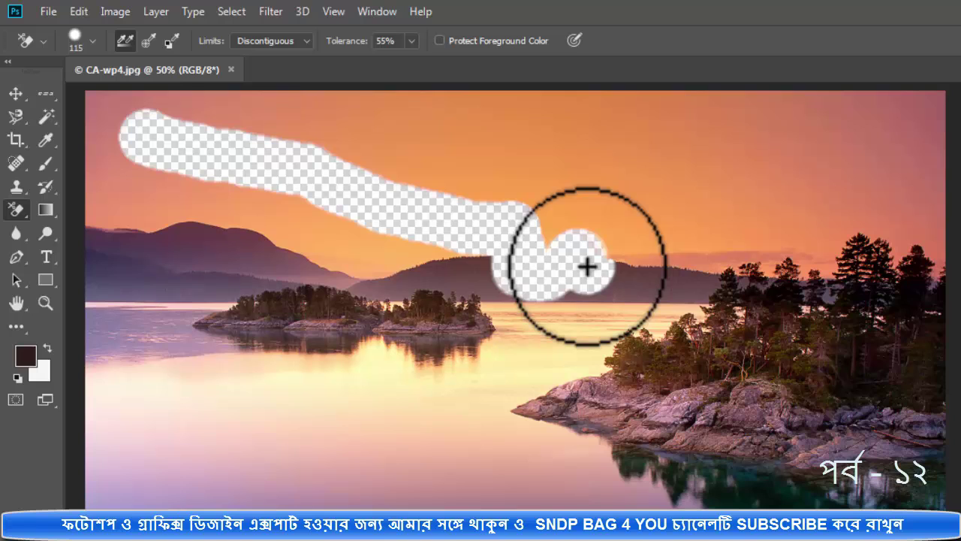
{"action": "left_click_drag", "start_coordinate": [587, 267], "coordinate": [612, 277]}
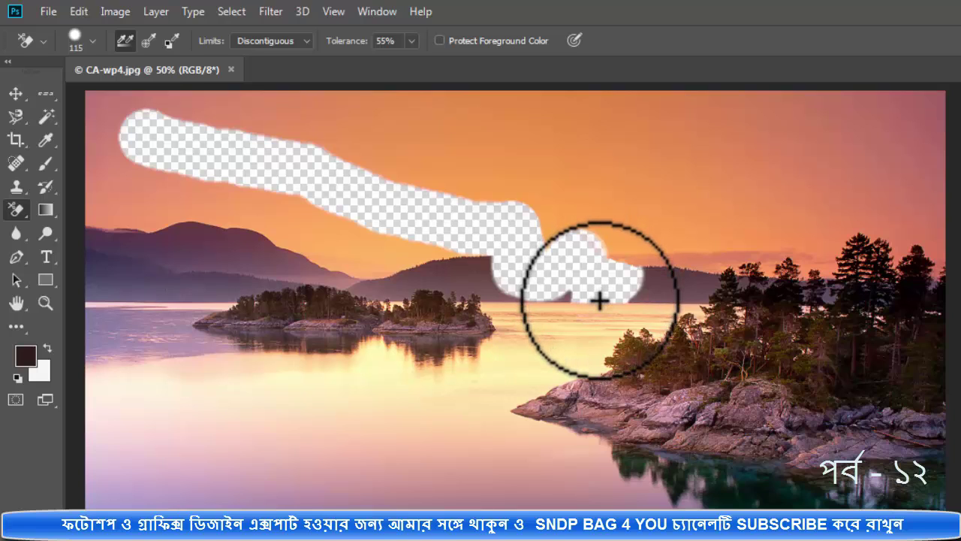
{"action": "mouse_move", "coordinate": [599, 301]}
{"action": "left_mouse_down"}
{"action": "mouse_move", "coordinate": [530, 350]}
{"action": "mouse_move", "coordinate": [536, 388]}
{"action": "left_mouse_up"}
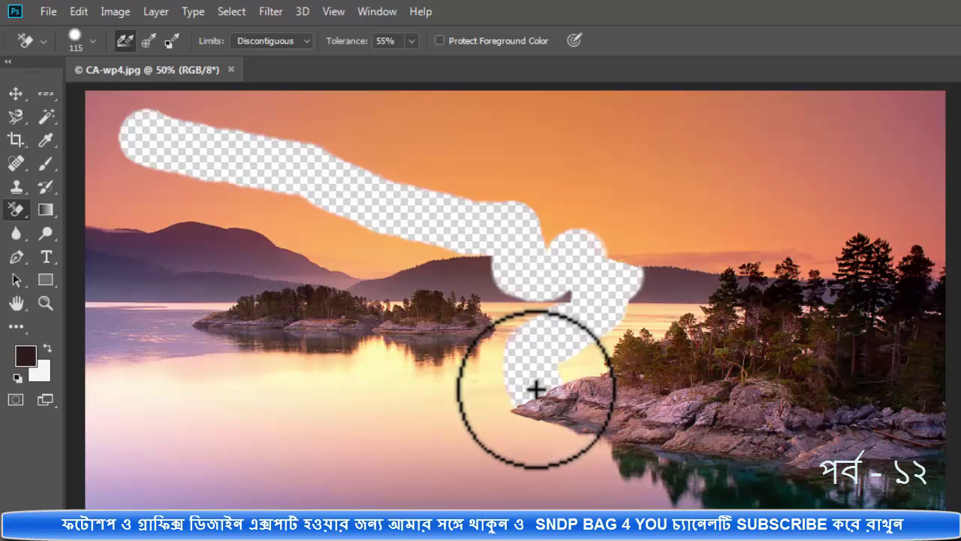
Step: Erase an S-shaped path over the rocks and water, then revert the image
{"action": "mouse_move", "coordinate": [536, 388]}
{"action": "left_mouse_down"}
{"action": "mouse_move", "coordinate": [649, 423]}
{"action": "mouse_move", "coordinate": [570, 377]}
{"action": "left_mouse_up"}
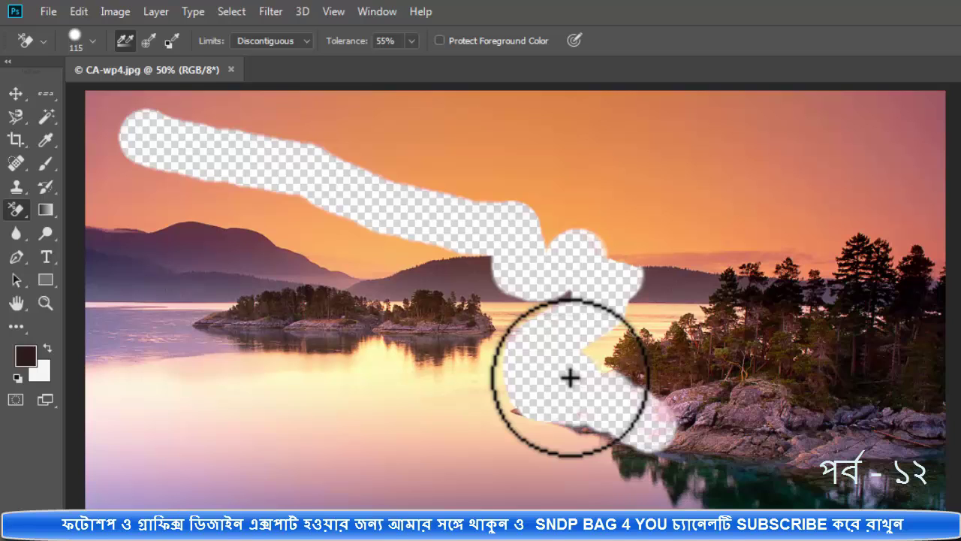
{"action": "left_click_drag", "start_coordinate": [570, 377], "coordinate": [560, 203]}
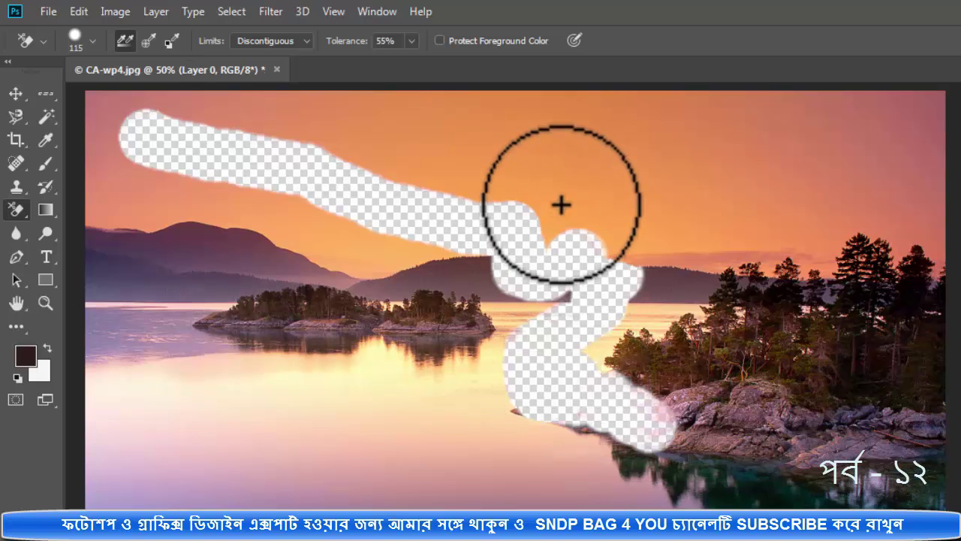
{"action": "key", "text": "ctrl+z"}
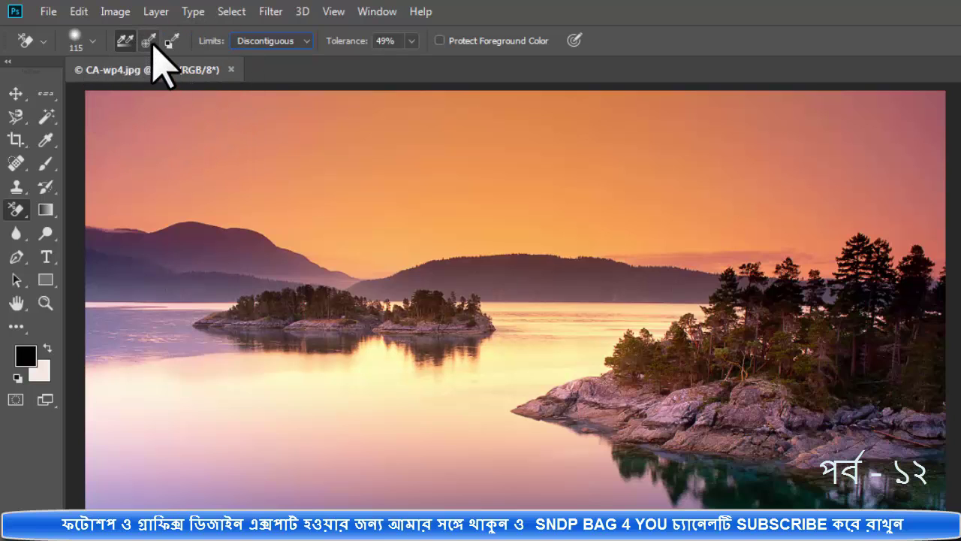
Step: Set eraser sampling to Once and erase a first band of sky across the top
{"action": "left_click", "coordinate": [151, 42]}
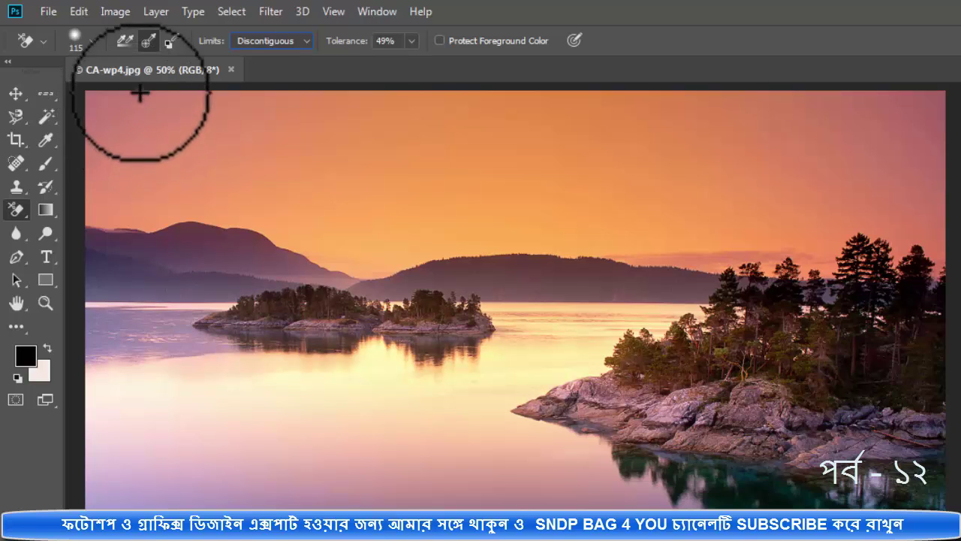
{"action": "left_click", "coordinate": [148, 42]}
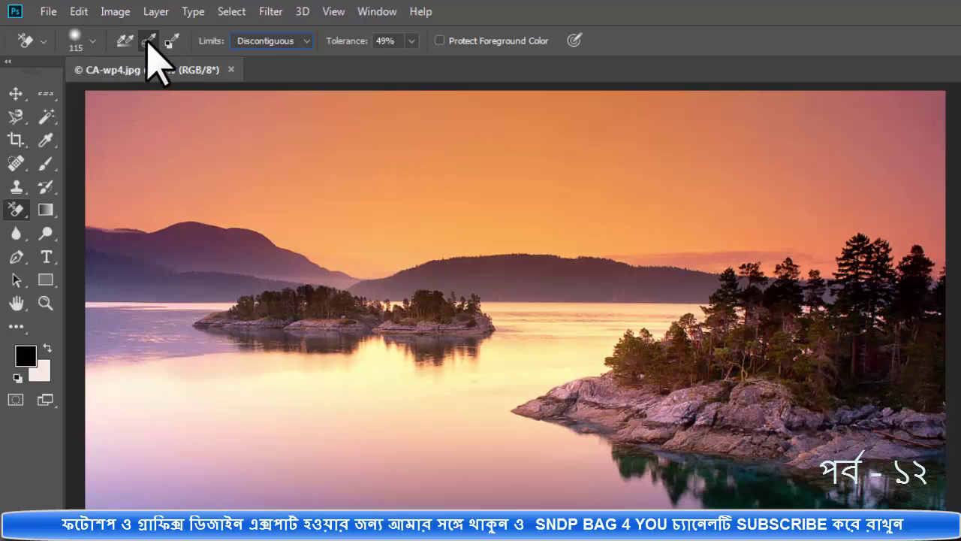
{"action": "left_click", "coordinate": [125, 116]}
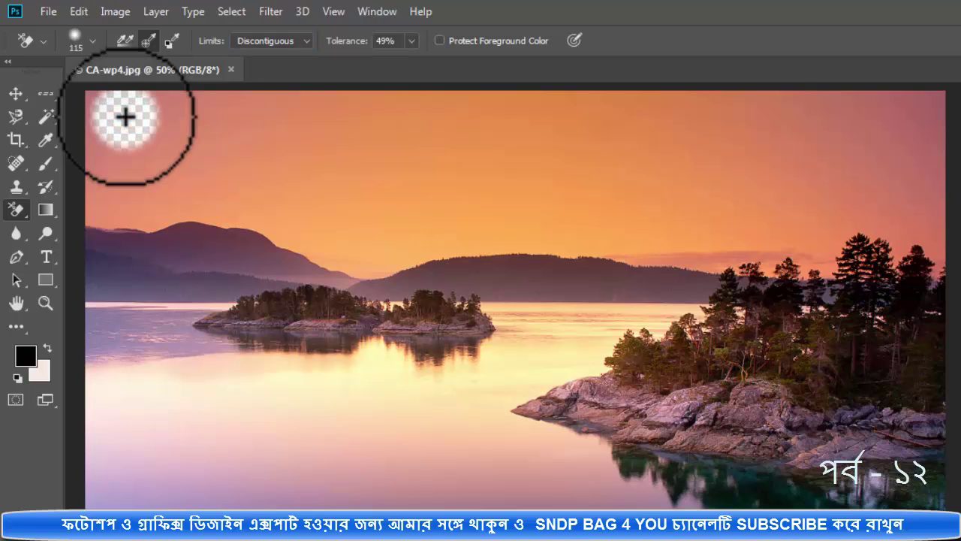
{"action": "mouse_move", "coordinate": [125, 116]}
{"action": "left_mouse_down"}
{"action": "mouse_move", "coordinate": [375, 184]}
{"action": "mouse_move", "coordinate": [558, 195]}
{"action": "mouse_move", "coordinate": [279, 165]}
{"action": "mouse_move", "coordinate": [676, 210]}
{"action": "mouse_move", "coordinate": [763, 224]}
{"action": "mouse_move", "coordinate": [673, 227]}
{"action": "mouse_move", "coordinate": [823, 245]}
{"action": "mouse_move", "coordinate": [817, 253]}
{"action": "mouse_move", "coordinate": [944, 236]}
{"action": "mouse_move", "coordinate": [796, 241]}
{"action": "left_mouse_up"}
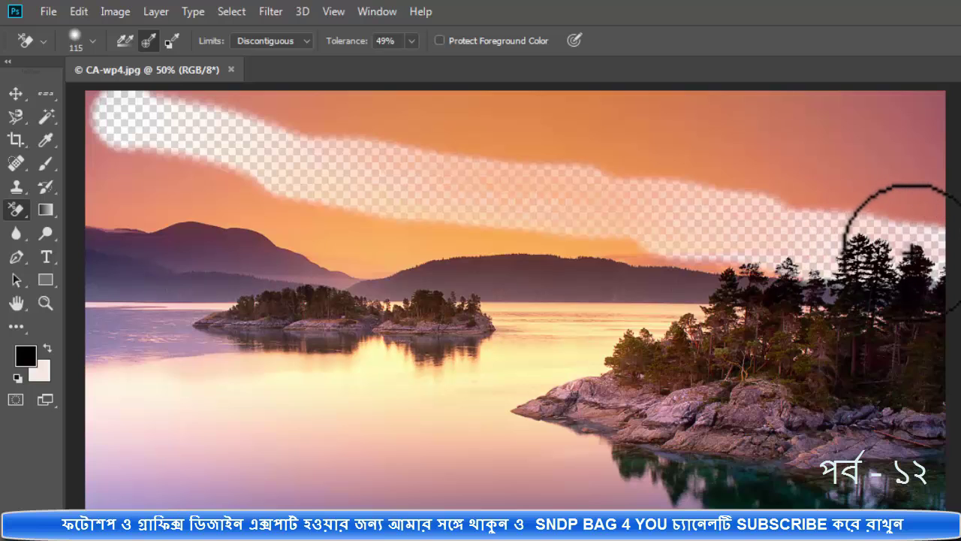
Step: Erase the remaining orange and pink sky bands above the trees, including leftover streaks
{"action": "mouse_move", "coordinate": [898, 232]}
{"action": "left_mouse_down"}
{"action": "mouse_move", "coordinate": [751, 188]}
{"action": "mouse_move", "coordinate": [580, 174]}
{"action": "left_mouse_up"}
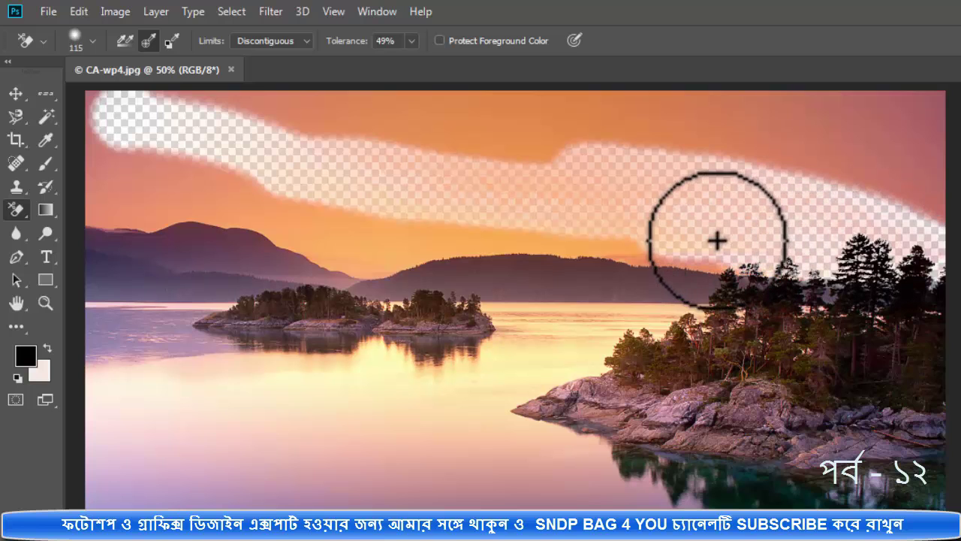
{"action": "mouse_move", "coordinate": [696, 244]}
{"action": "left_mouse_down"}
{"action": "mouse_move", "coordinate": [879, 225]}
{"action": "mouse_move", "coordinate": [950, 232]}
{"action": "mouse_move", "coordinate": [894, 189]}
{"action": "left_mouse_up"}
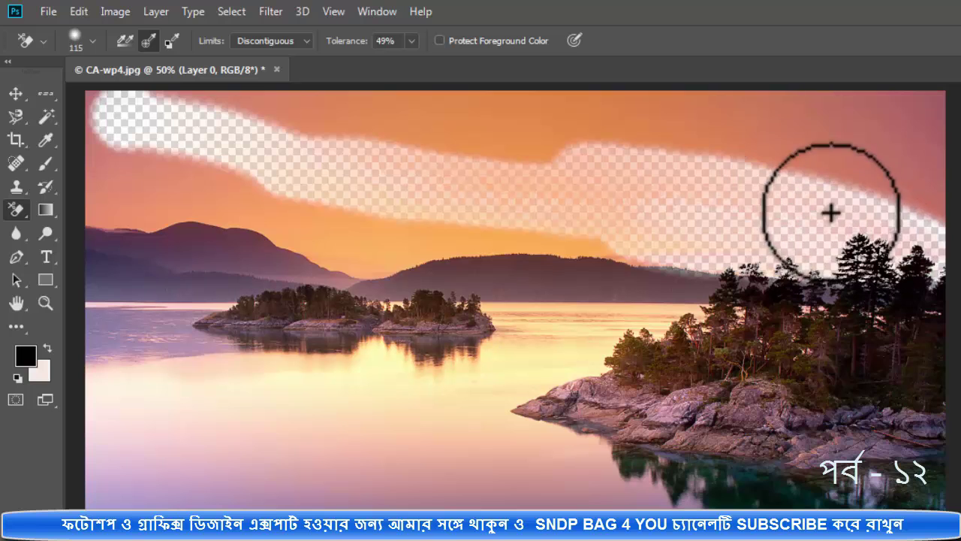
{"action": "left_click", "coordinate": [819, 139]}
{"action": "mouse_move", "coordinate": [819, 140]}
{"action": "left_mouse_down"}
{"action": "mouse_move", "coordinate": [871, 203]}
{"action": "mouse_move", "coordinate": [459, 167]}
{"action": "mouse_move", "coordinate": [680, 155]}
{"action": "mouse_move", "coordinate": [815, 185]}
{"action": "mouse_move", "coordinate": [944, 247]}
{"action": "mouse_move", "coordinate": [837, 230]}
{"action": "mouse_move", "coordinate": [891, 241]}
{"action": "left_mouse_up"}
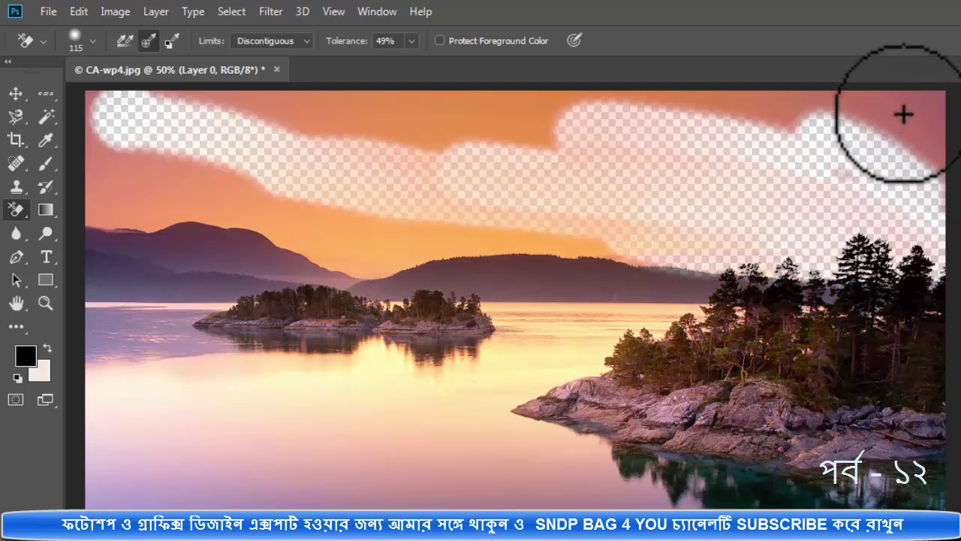
{"action": "mouse_move", "coordinate": [901, 111]}
{"action": "left_mouse_down"}
{"action": "mouse_move", "coordinate": [279, 103]}
{"action": "mouse_move", "coordinate": [296, 128]}
{"action": "left_mouse_up"}
{"action": "left_click_drag", "start_coordinate": [386, 137], "coordinate": [406, 138]}
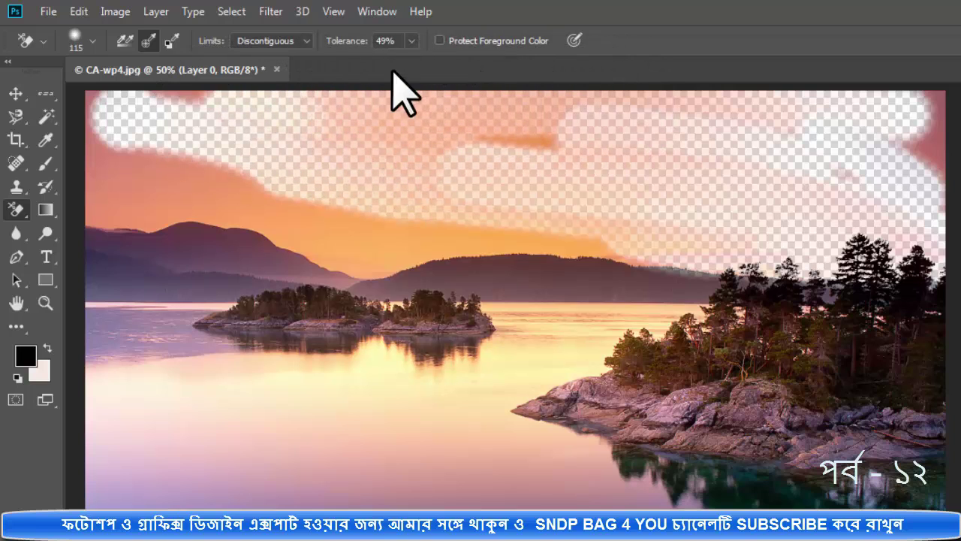
Step: Raise eraser tolerance to about 80% and erase the mid-sky orange streak and pink haze
{"action": "left_click_drag", "start_coordinate": [411, 63], "coordinate": [440, 65]}
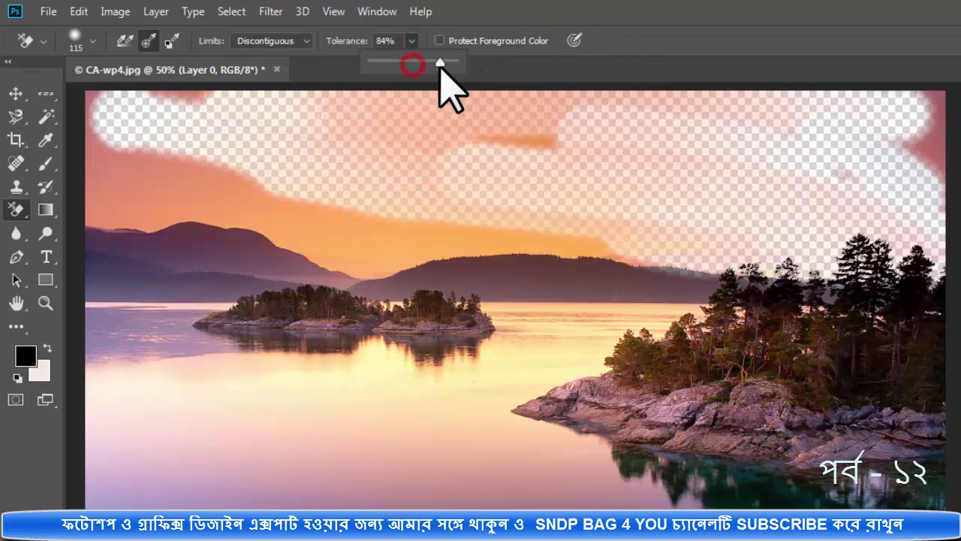
{"action": "left_click_drag", "start_coordinate": [547, 145], "coordinate": [455, 131]}
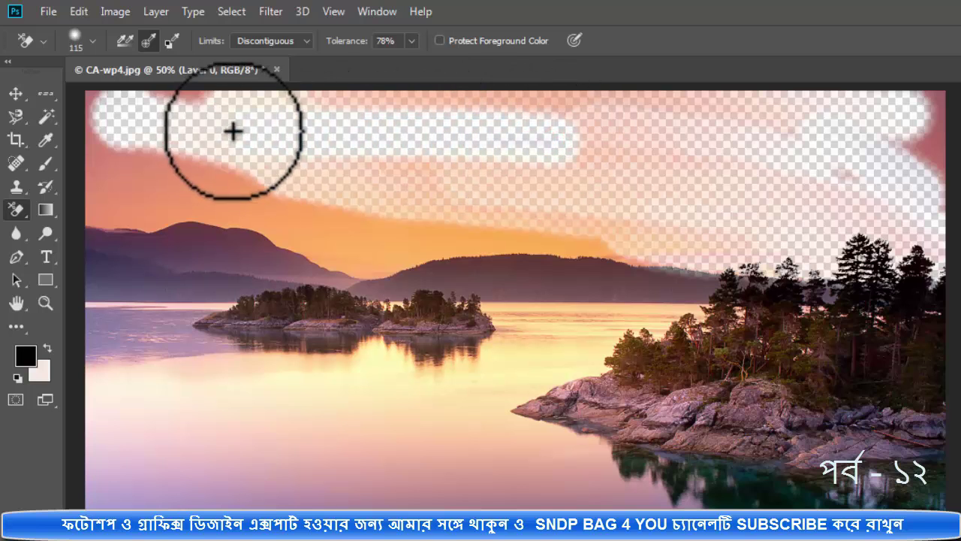
{"action": "mouse_move", "coordinate": [687, 119]}
{"action": "left_mouse_down"}
{"action": "mouse_move", "coordinate": [491, 143]}
{"action": "mouse_move", "coordinate": [427, 188]}
{"action": "mouse_move", "coordinate": [811, 195]}
{"action": "mouse_move", "coordinate": [426, 160]}
{"action": "mouse_move", "coordinate": [929, 143]}
{"action": "mouse_move", "coordinate": [933, 203]}
{"action": "mouse_move", "coordinate": [773, 221]}
{"action": "mouse_move", "coordinate": [914, 244]}
{"action": "left_mouse_up"}
{"action": "mouse_move", "coordinate": [783, 236]}
{"action": "left_mouse_down"}
{"action": "mouse_move", "coordinate": [654, 236]}
{"action": "mouse_move", "coordinate": [446, 215]}
{"action": "mouse_move", "coordinate": [185, 150]}
{"action": "left_mouse_up"}
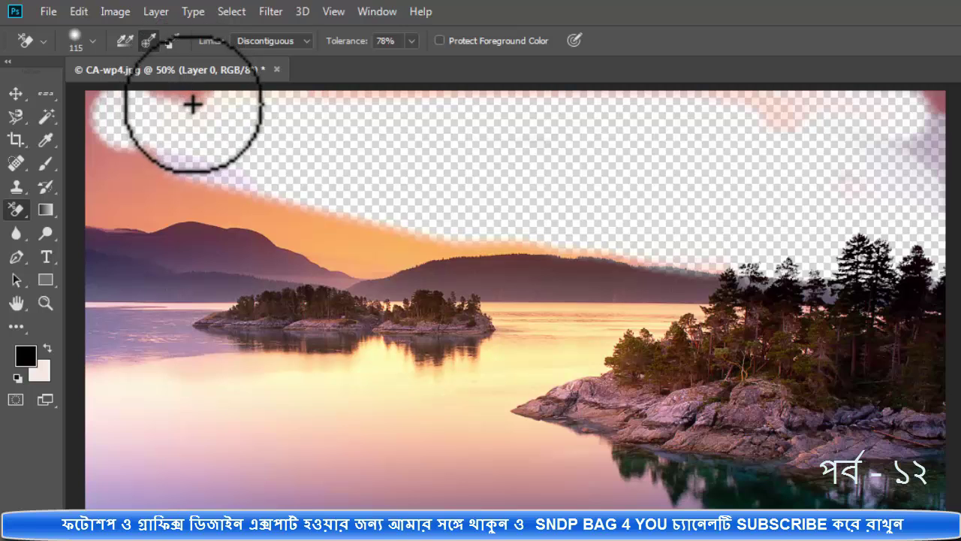
Step: Revert the photo, set tolerance to 60%, and switch sampling to Background Swatch
{"action": "left_click", "coordinate": [48, 11]}
{"action": "left_click", "coordinate": [60, 226]}
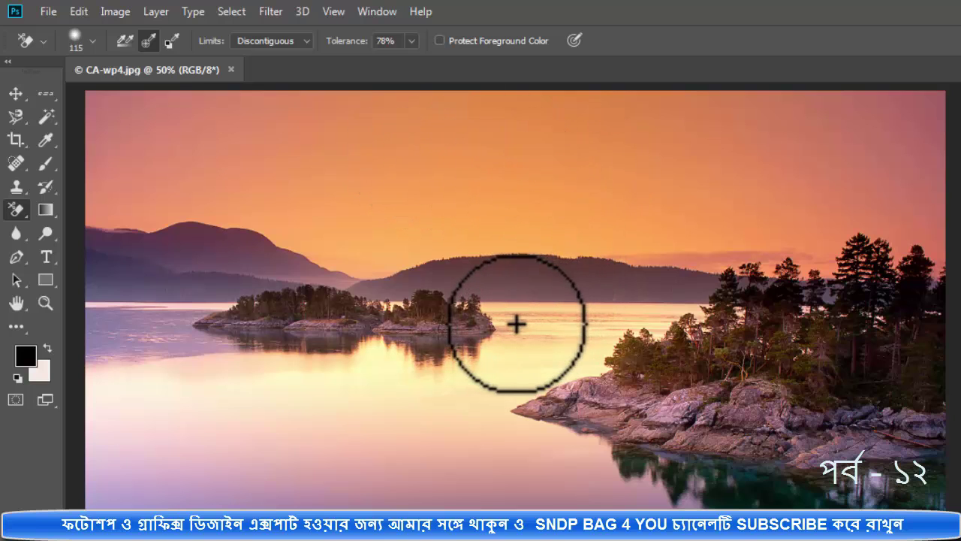
{"action": "left_click", "coordinate": [412, 41]}
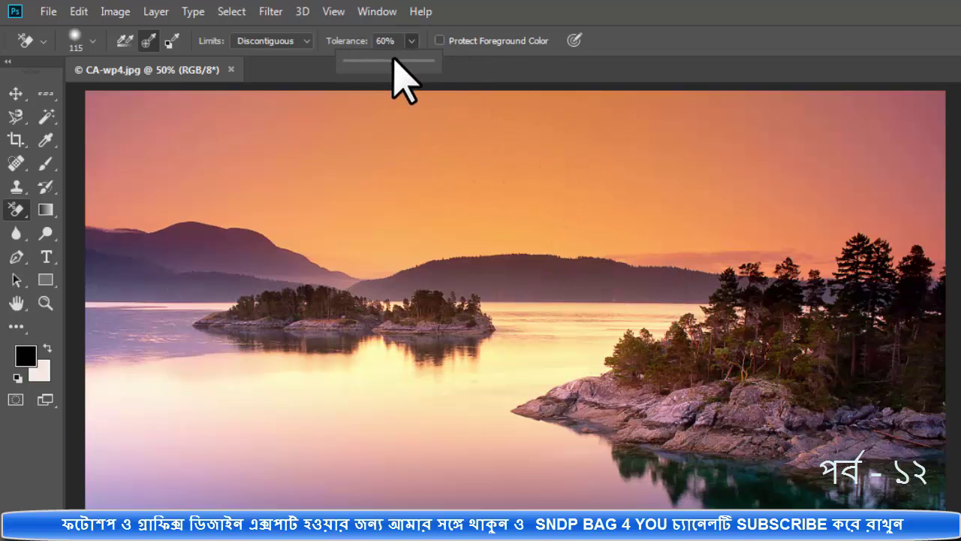
{"action": "left_click", "coordinate": [171, 40]}
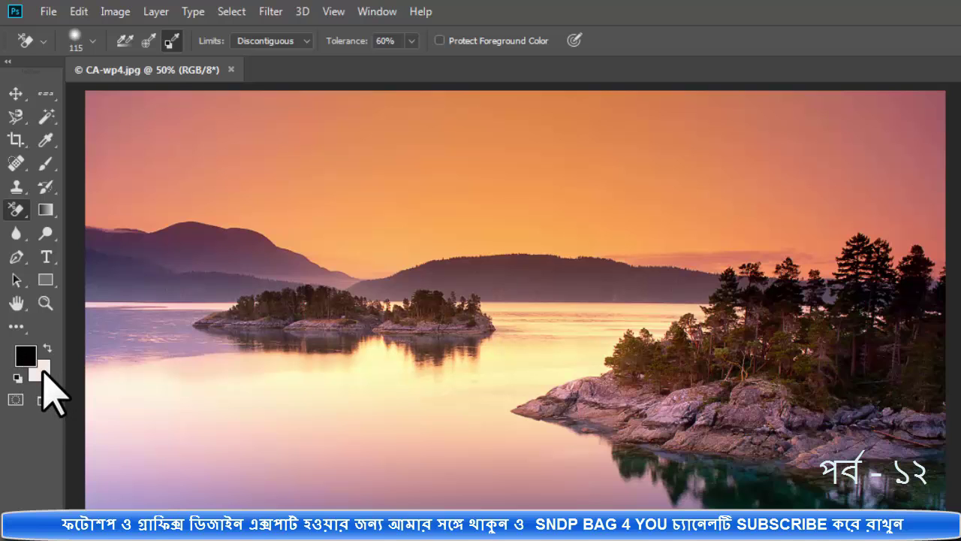
Step: Sample the sky's orange #db7c38 as the background colour with the eyedropper
{"action": "left_click", "coordinate": [41, 373]}
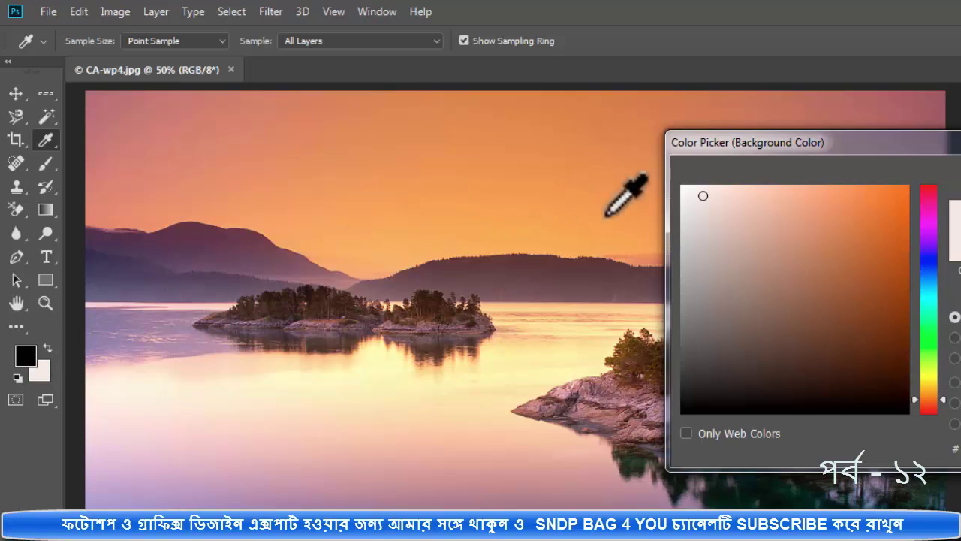
{"action": "left_click_drag", "start_coordinate": [737, 146], "coordinate": [694, 132]}
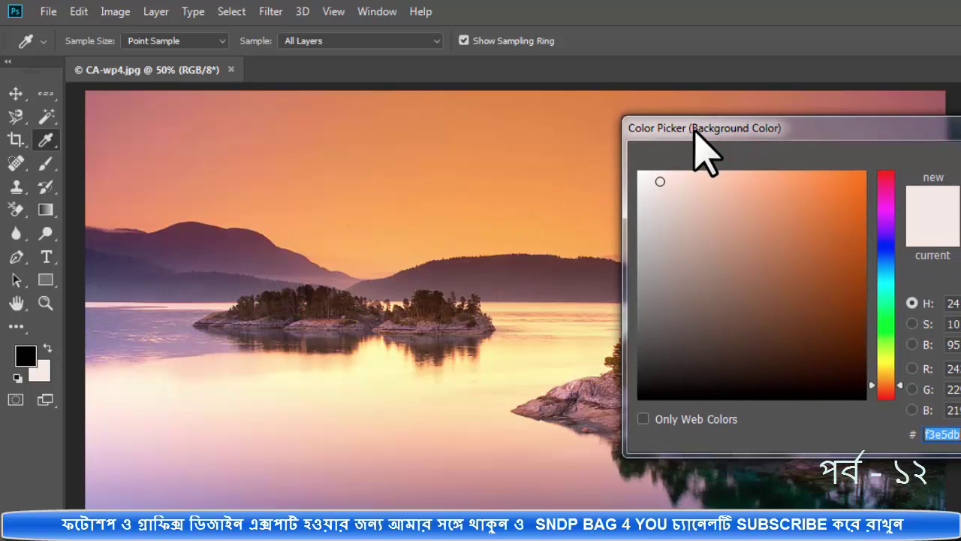
{"action": "left_click", "coordinate": [448, 135]}
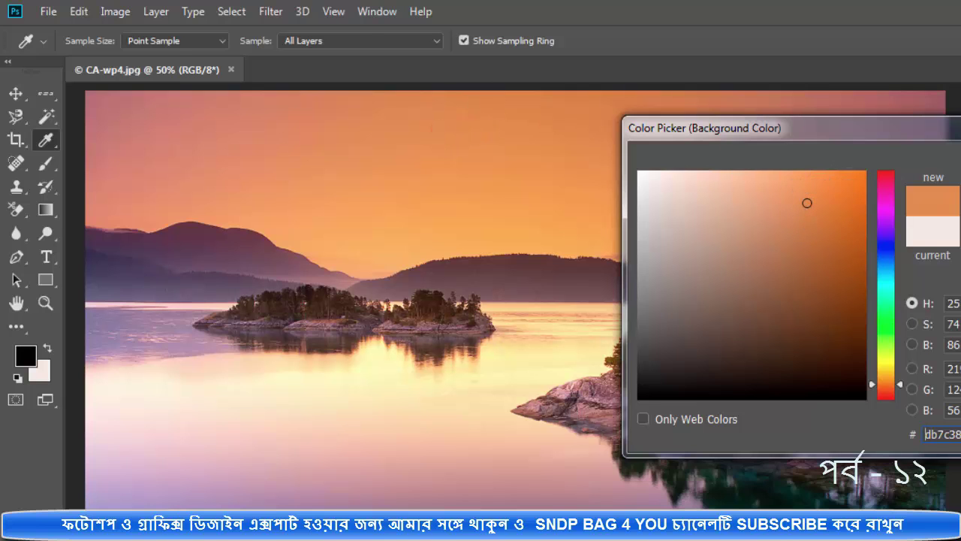
{"action": "key", "text": "Return"}
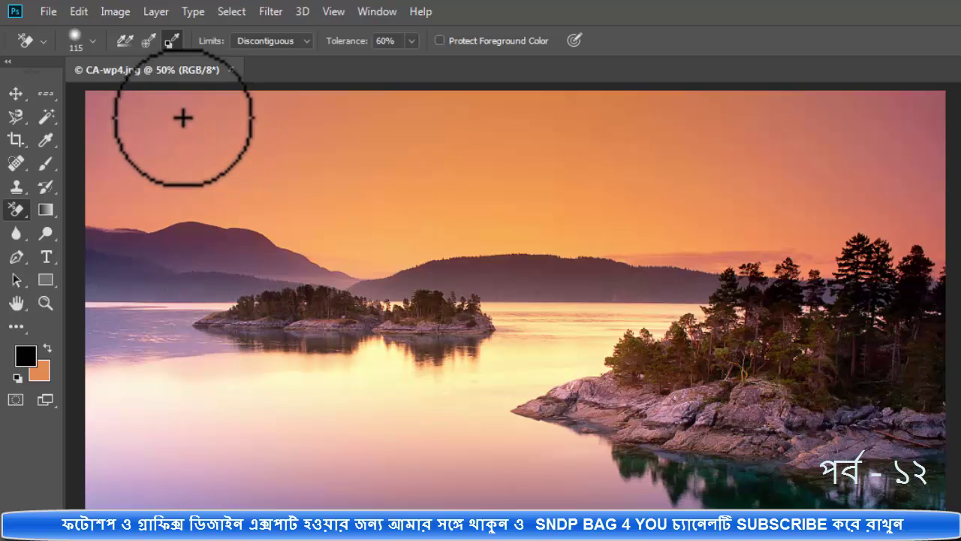
Step: Sweep the eraser across the sky down to the hills, keeping Limits at Discontiguous
{"action": "left_click_drag", "start_coordinate": [184, 121], "coordinate": [796, 129]}
{"action": "mouse_move", "coordinate": [538, 110]}
{"action": "left_mouse_down"}
{"action": "mouse_move", "coordinate": [86, 97]}
{"action": "mouse_move", "coordinate": [365, 183]}
{"action": "mouse_move", "coordinate": [719, 178]}
{"action": "mouse_move", "coordinate": [884, 142]}
{"action": "mouse_move", "coordinate": [831, 228]}
{"action": "mouse_move", "coordinate": [923, 236]}
{"action": "mouse_move", "coordinate": [833, 253]}
{"action": "mouse_move", "coordinate": [935, 225]}
{"action": "mouse_move", "coordinate": [849, 125]}
{"action": "mouse_move", "coordinate": [923, 108]}
{"action": "mouse_move", "coordinate": [897, 192]}
{"action": "mouse_move", "coordinate": [371, 185]}
{"action": "mouse_move", "coordinate": [630, 232]}
{"action": "mouse_move", "coordinate": [366, 218]}
{"action": "mouse_move", "coordinate": [103, 157]}
{"action": "mouse_move", "coordinate": [292, 213]}
{"action": "mouse_move", "coordinate": [91, 196]}
{"action": "left_mouse_up"}
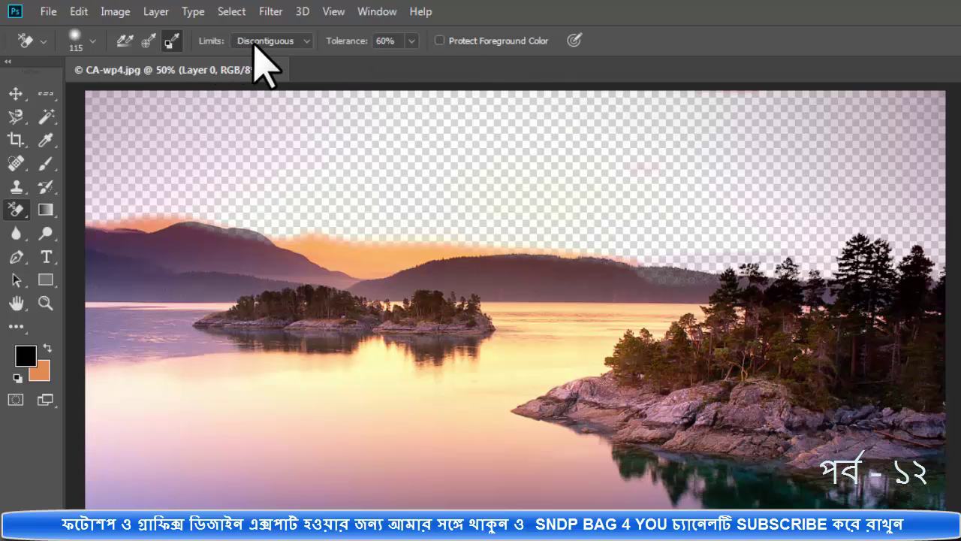
{"action": "left_click", "coordinate": [302, 42]}
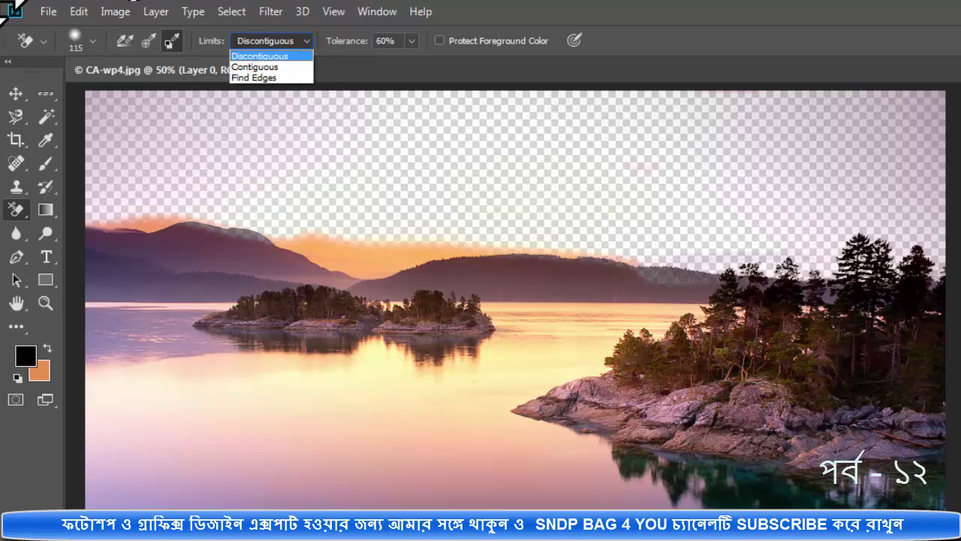
{"action": "left_click", "coordinate": [47, 12]}
Step: Revert the landscape photo to its original sky with Limits kept at Discontiguous
{"action": "left_click", "coordinate": [47, 11]}
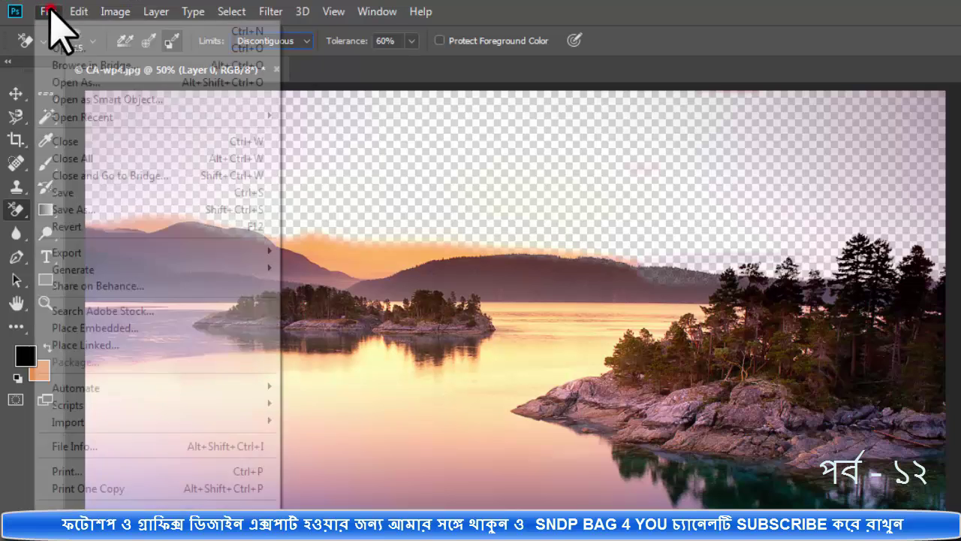
{"action": "left_click", "coordinate": [75, 225]}
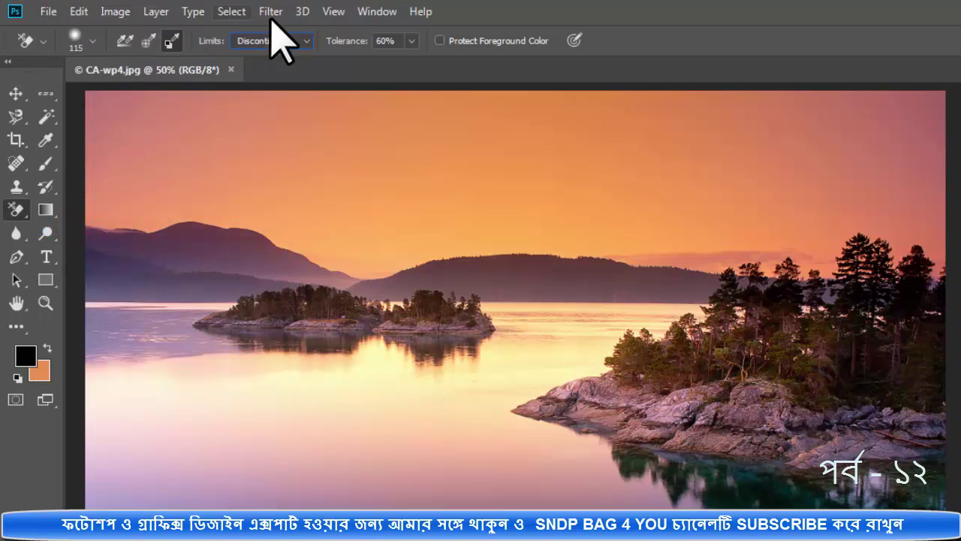
{"action": "left_click", "coordinate": [307, 40]}
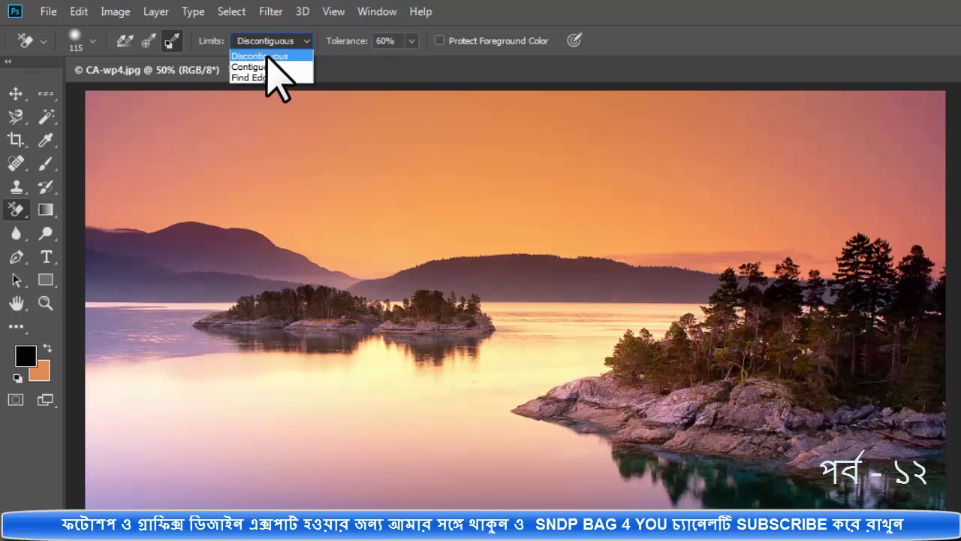
{"action": "left_click", "coordinate": [283, 56]}
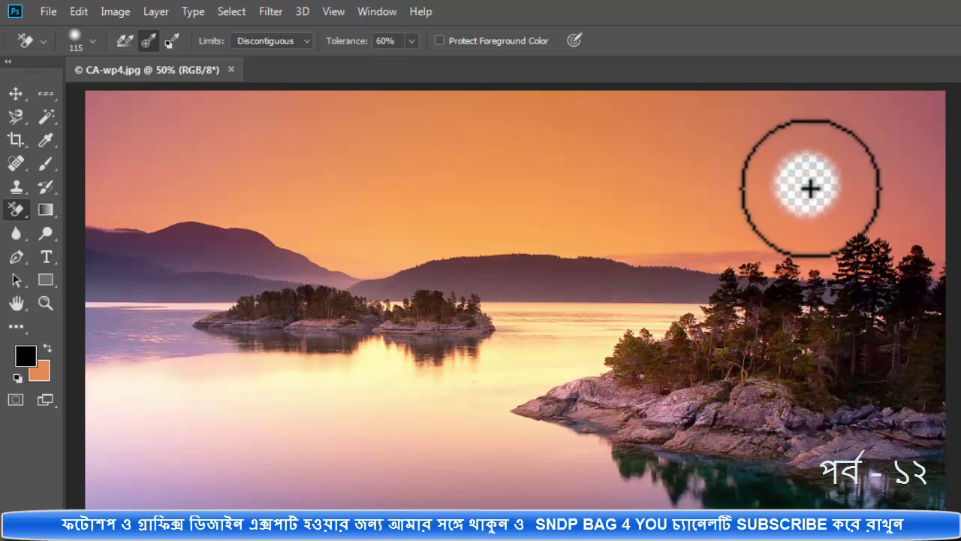
Step: Erase the sky directly above the right-hand trees down to the treetops
{"action": "left_click_drag", "start_coordinate": [810, 187], "coordinate": [817, 216]}
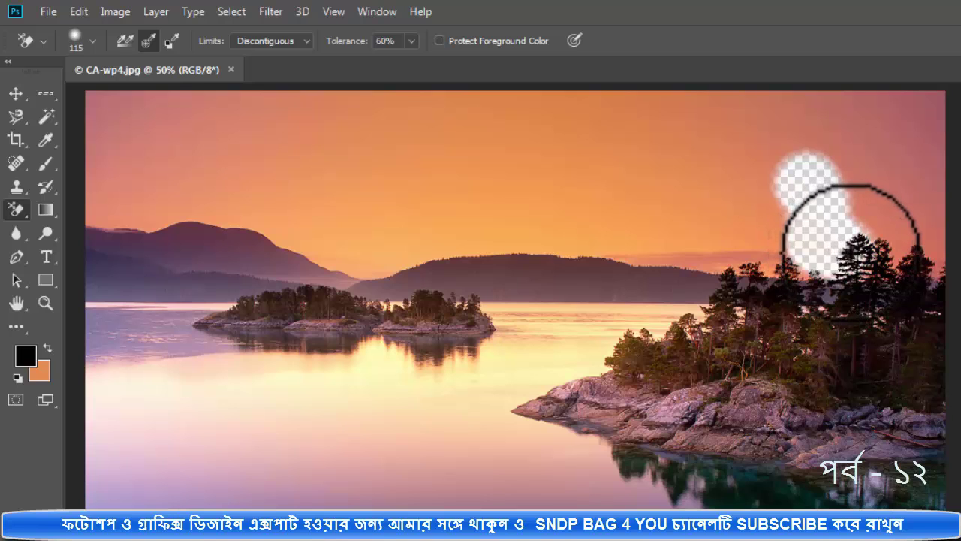
{"action": "left_click_drag", "start_coordinate": [866, 255], "coordinate": [910, 251]}
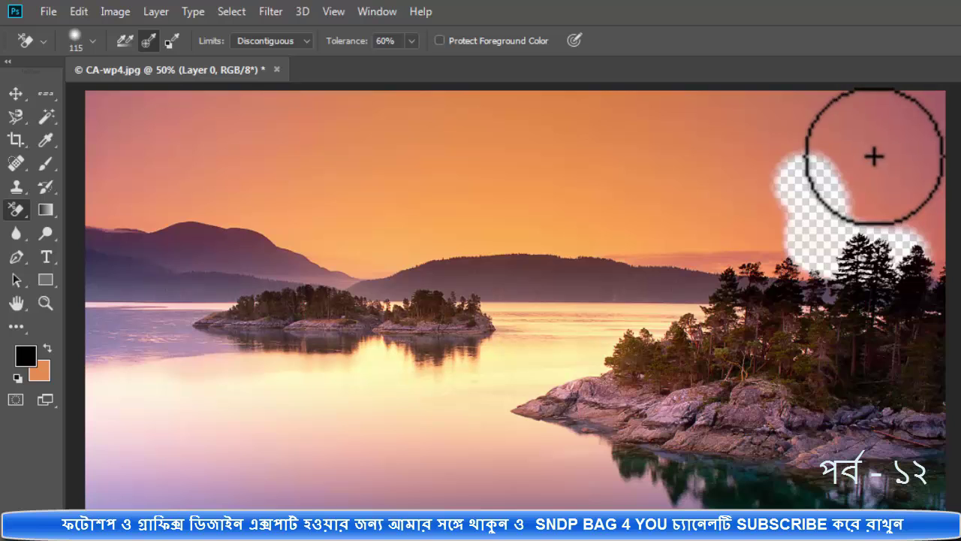
Step: Zoom in to inspect the erased treetops, then settle at 200%
{"action": "key", "text": "z"}
{"action": "left_click", "coordinate": [865, 220], "text": "alt"}
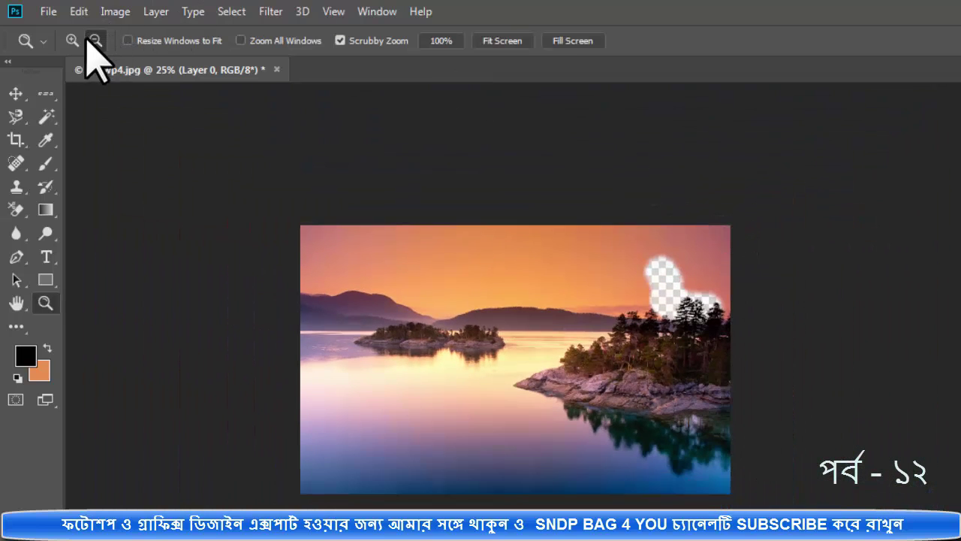
{"action": "mouse_move", "coordinate": [686, 299]}
{"action": "left_mouse_down"}
{"action": "mouse_move", "coordinate": [882, 260]}
{"action": "mouse_move", "coordinate": [916, 223]}
{"action": "left_mouse_up"}
{"action": "left_click", "coordinate": [915, 223]}
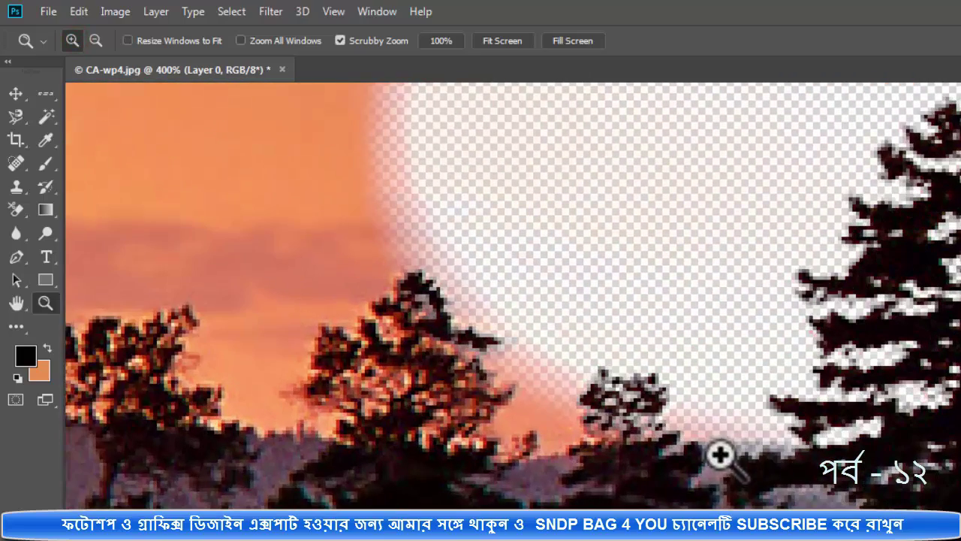
{"action": "left_click", "coordinate": [657, 381], "text": "alt"}
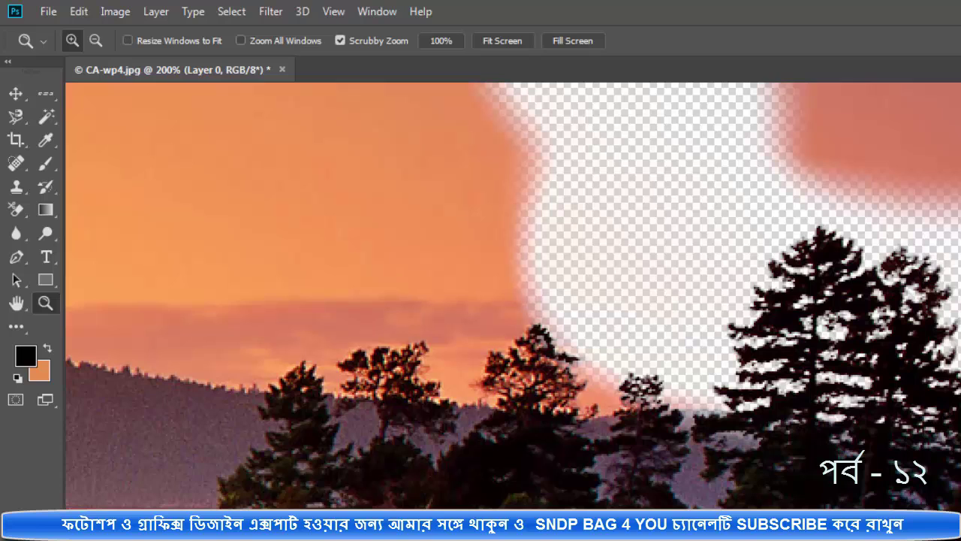
{"action": "scroll", "coordinate": [513, 296], "scroll_direction": "right", "scroll_amount": 5}
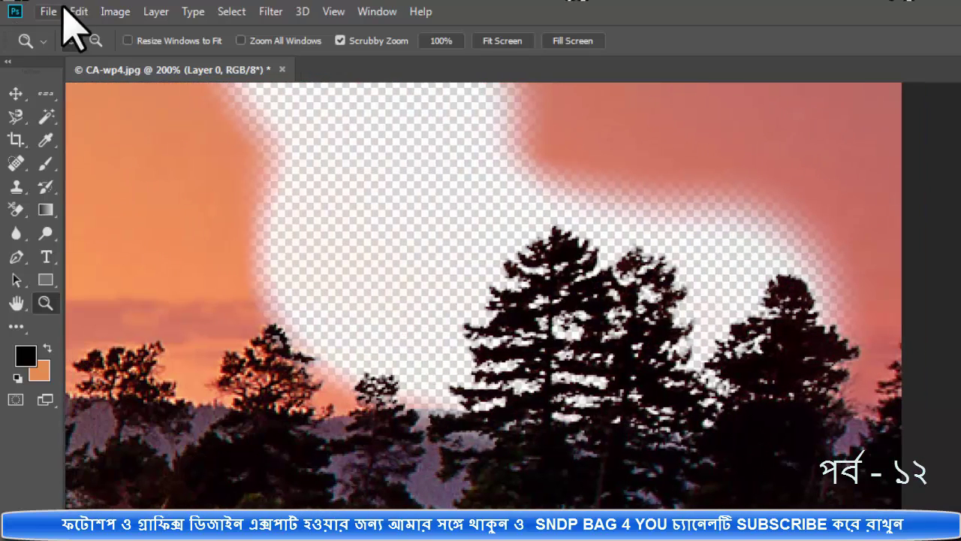
Step: Revert the photo to its saved state and select the Background Eraser
{"action": "left_click", "coordinate": [49, 11]}
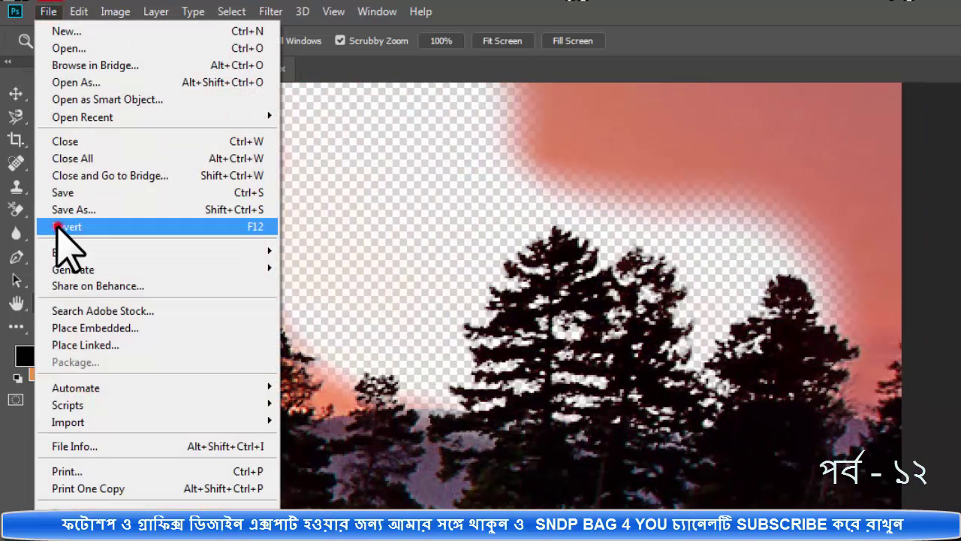
{"action": "left_click", "coordinate": [59, 226]}
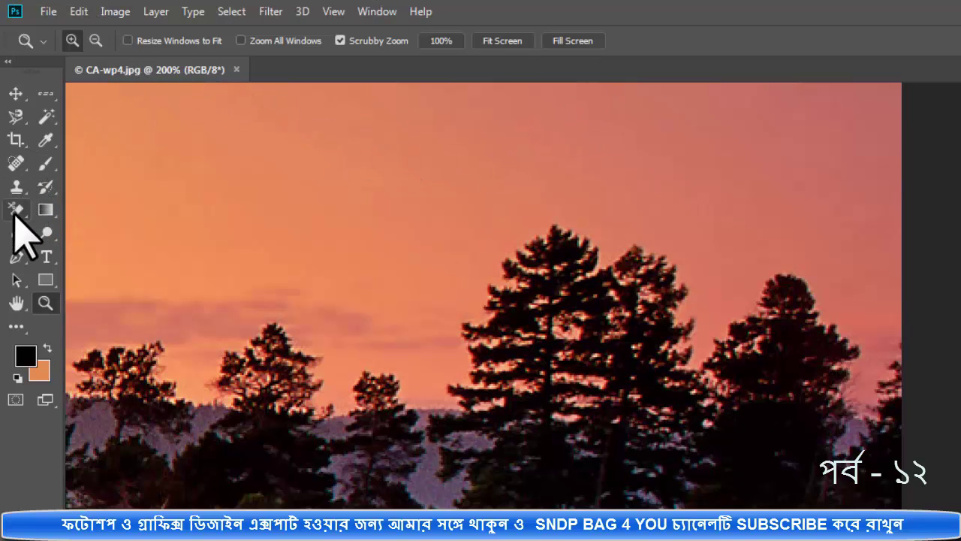
{"action": "left_click", "coordinate": [17, 210]}
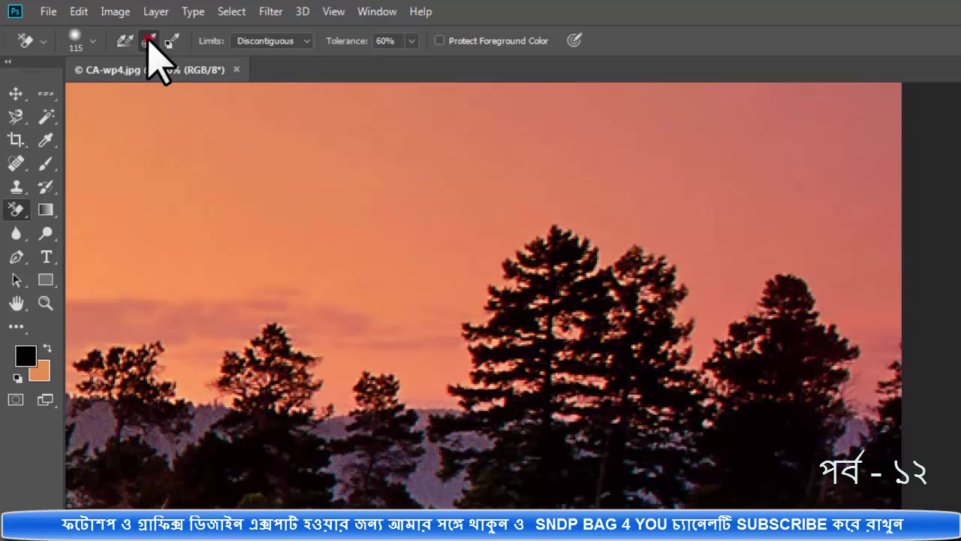
Step: Set the brush to 41 px, test-erase sky above the tallest tree, then undo it
{"action": "right_click", "coordinate": [708, 157]}
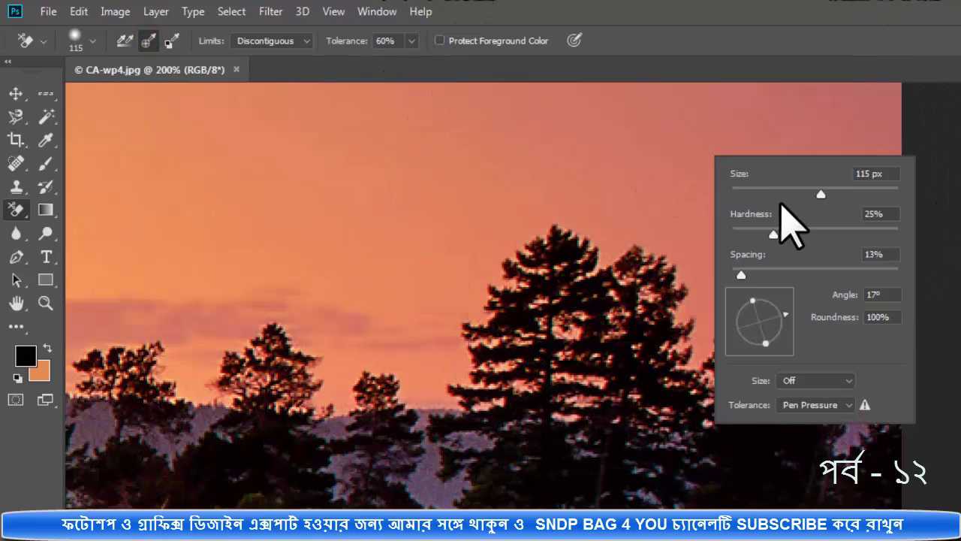
{"action": "left_click", "coordinate": [654, 168]}
{"action": "mouse_move", "coordinate": [650, 168]}
{"action": "left_mouse_down"}
{"action": "mouse_move", "coordinate": [678, 182]}
{"action": "mouse_move", "coordinate": [701, 217]}
{"action": "mouse_move", "coordinate": [660, 236]}
{"action": "mouse_move", "coordinate": [630, 277]}
{"action": "mouse_move", "coordinate": [621, 268]}
{"action": "mouse_move", "coordinate": [586, 300]}
{"action": "mouse_move", "coordinate": [532, 322]}
{"action": "mouse_move", "coordinate": [519, 264]}
{"action": "mouse_move", "coordinate": [583, 221]}
{"action": "mouse_move", "coordinate": [596, 194]}
{"action": "mouse_move", "coordinate": [621, 188]}
{"action": "mouse_move", "coordinate": [592, 230]}
{"action": "mouse_move", "coordinate": [662, 184]}
{"action": "left_mouse_up"}
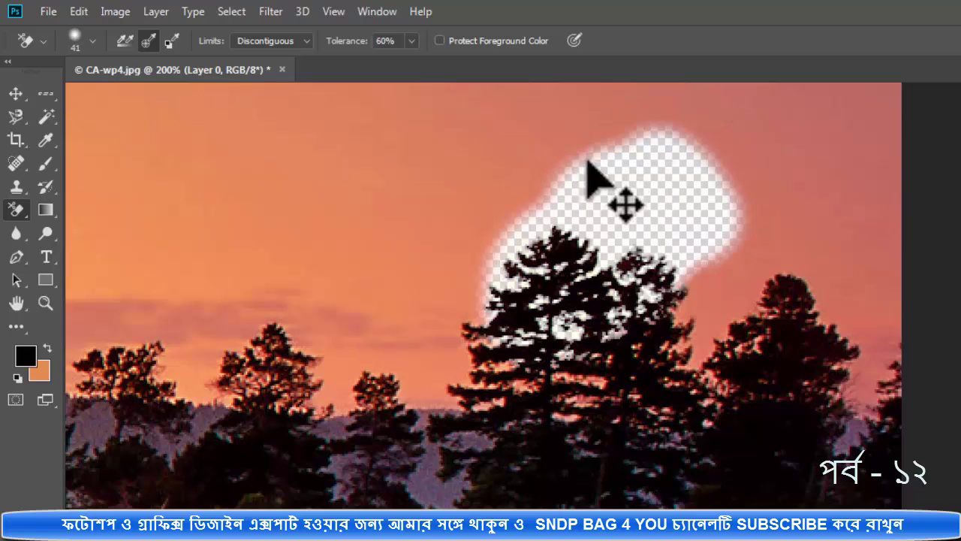
{"action": "key", "text": "F12"}
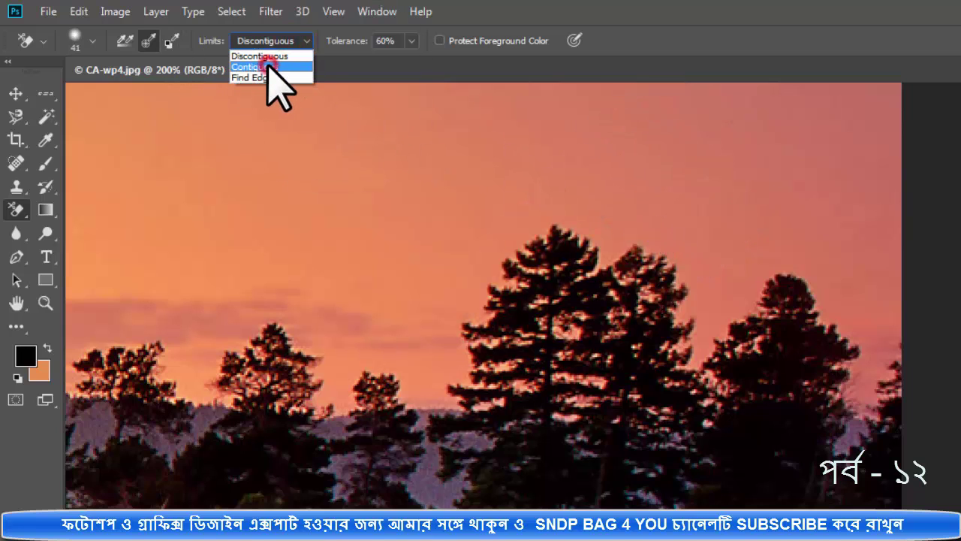
{"action": "left_click", "coordinate": [271, 67]}
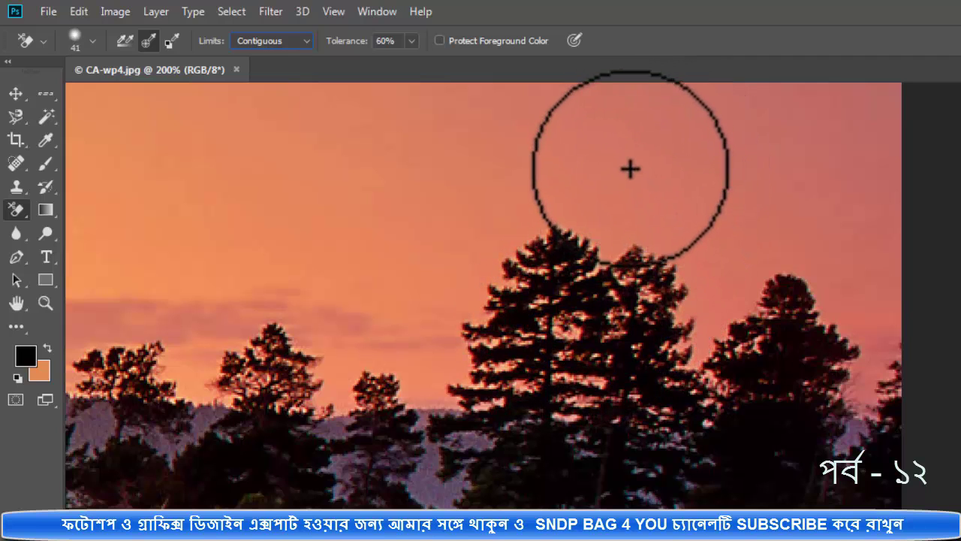
{"action": "mouse_move", "coordinate": [609, 139]}
{"action": "left_mouse_down"}
{"action": "mouse_move", "coordinate": [620, 183]}
{"action": "mouse_move", "coordinate": [613, 227]}
{"action": "mouse_move", "coordinate": [583, 275]}
{"action": "mouse_move", "coordinate": [565, 287]}
{"action": "mouse_move", "coordinate": [548, 282]}
{"action": "mouse_move", "coordinate": [526, 304]}
{"action": "mouse_move", "coordinate": [541, 324]}
{"action": "mouse_move", "coordinate": [631, 319]}
{"action": "mouse_move", "coordinate": [667, 272]}
{"action": "mouse_move", "coordinate": [568, 268]}
{"action": "mouse_move", "coordinate": [525, 236]}
{"action": "mouse_move", "coordinate": [509, 257]}
{"action": "mouse_move", "coordinate": [512, 320]}
{"action": "left_mouse_up"}
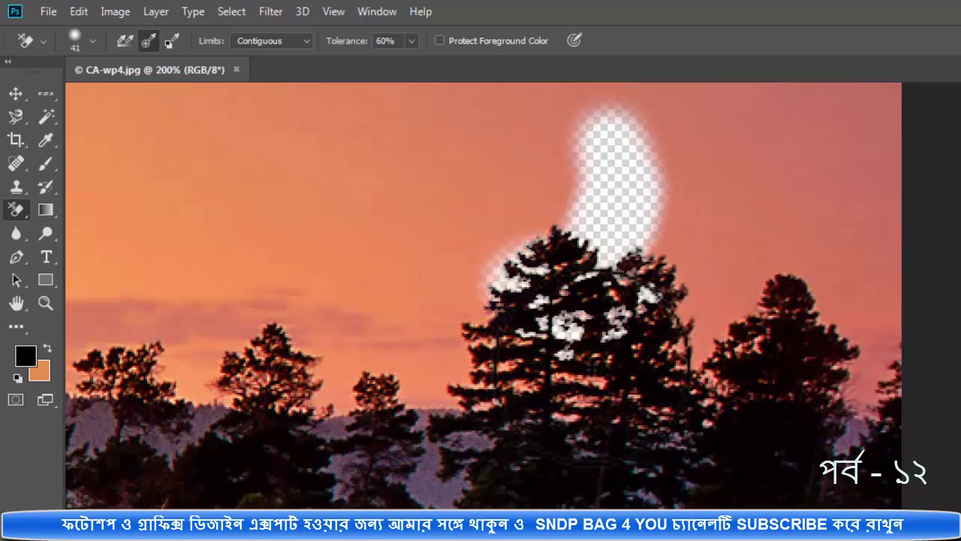
{"action": "left_click", "coordinate": [270, 41]}
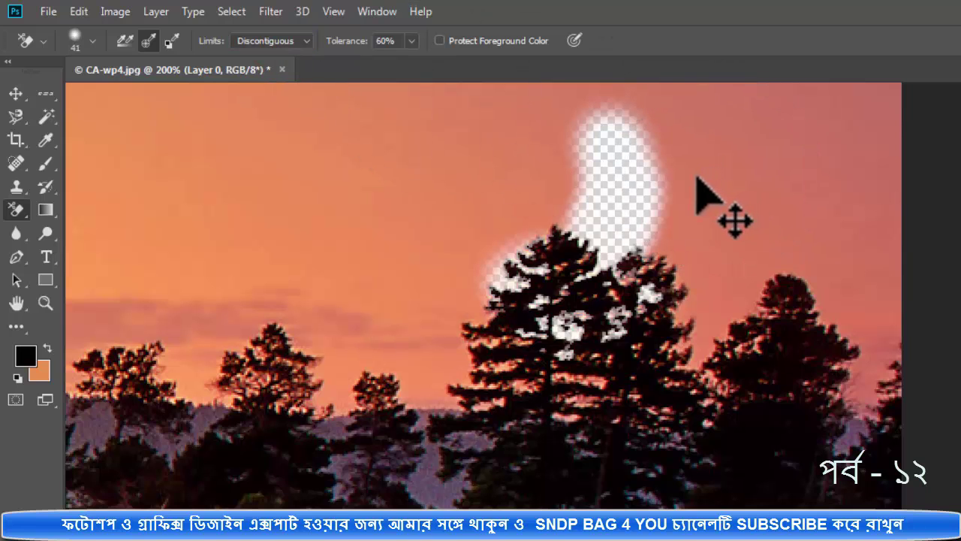
{"action": "key", "text": "ctrl+z"}
{"action": "mouse_move", "coordinate": [665, 171]}
{"action": "left_mouse_down"}
{"action": "mouse_move", "coordinate": [607, 262]}
{"action": "mouse_move", "coordinate": [579, 268]}
{"action": "mouse_move", "coordinate": [553, 315]}
{"action": "mouse_move", "coordinate": [646, 296]}
{"action": "mouse_move", "coordinate": [708, 300]}
{"action": "left_mouse_up"}
{"action": "mouse_move", "coordinate": [607, 262]}
{"action": "left_mouse_down"}
{"action": "mouse_move", "coordinate": [461, 344]}
{"action": "mouse_move", "coordinate": [591, 214]}
{"action": "mouse_move", "coordinate": [661, 180]}
{"action": "left_mouse_up"}
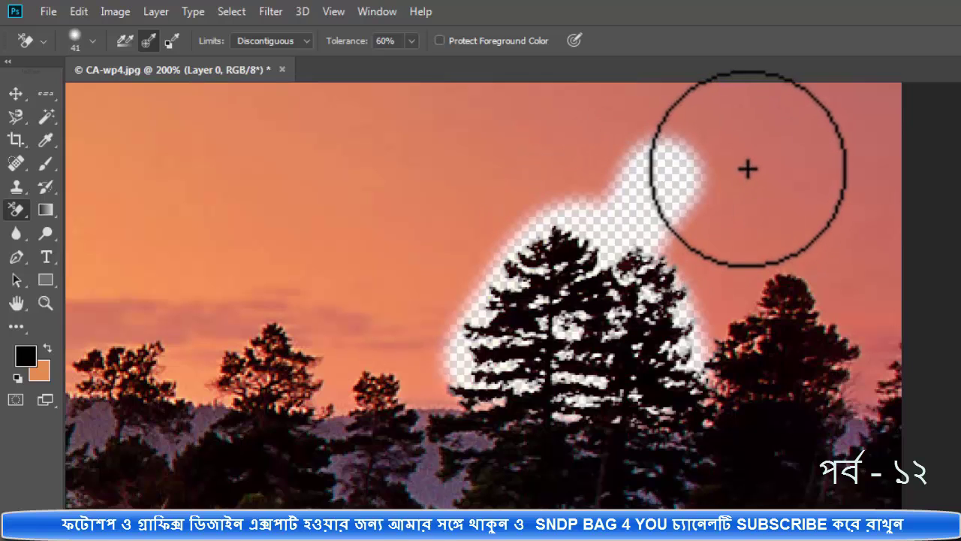
{"action": "key", "text": "F12"}
{"action": "left_click", "coordinate": [288, 40]}
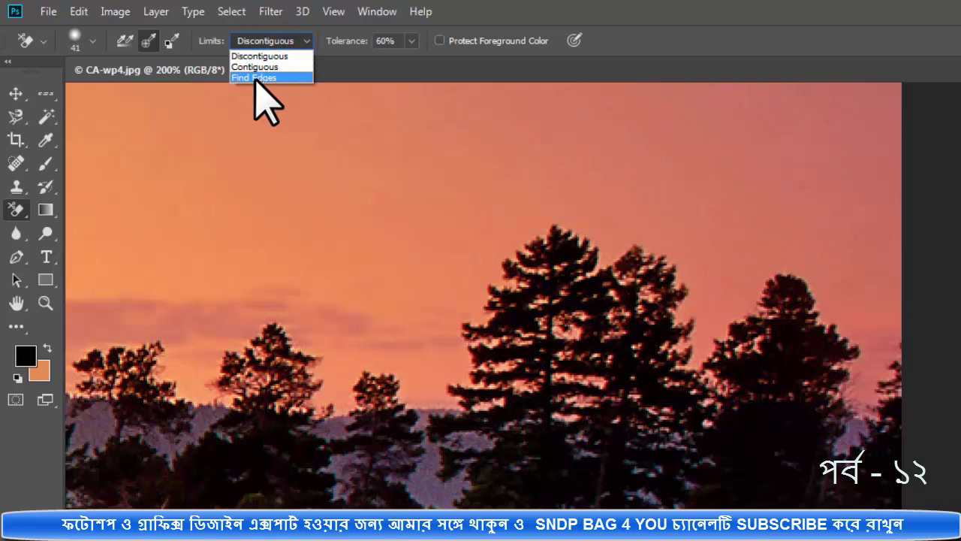
Step: Set Limits to Find Edges and erase sky around the tallest tree's branches and edges
{"action": "left_click", "coordinate": [260, 78]}
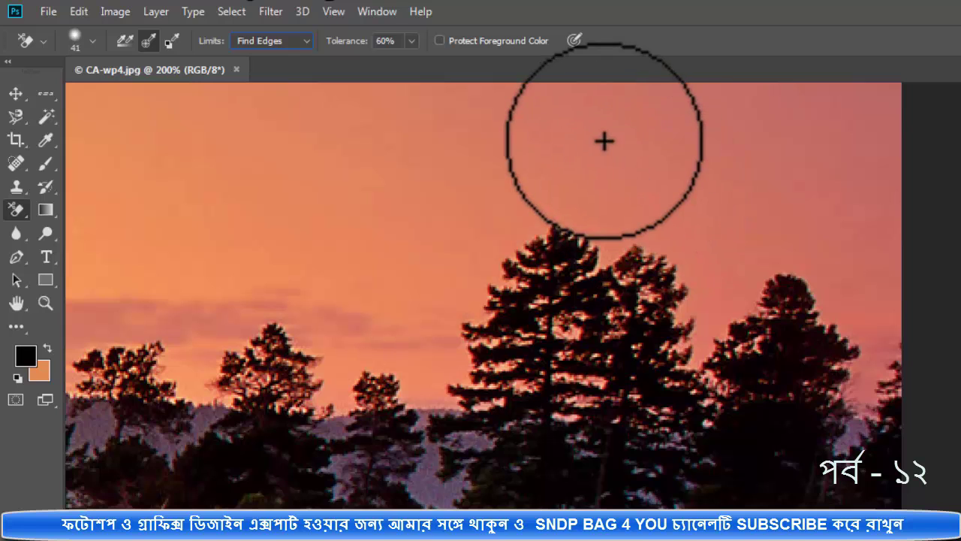
{"action": "left_click", "coordinate": [605, 141]}
{"action": "mouse_move", "coordinate": [604, 141]}
{"action": "left_mouse_down"}
{"action": "mouse_move", "coordinate": [619, 193]}
{"action": "mouse_move", "coordinate": [608, 237]}
{"action": "left_mouse_up"}
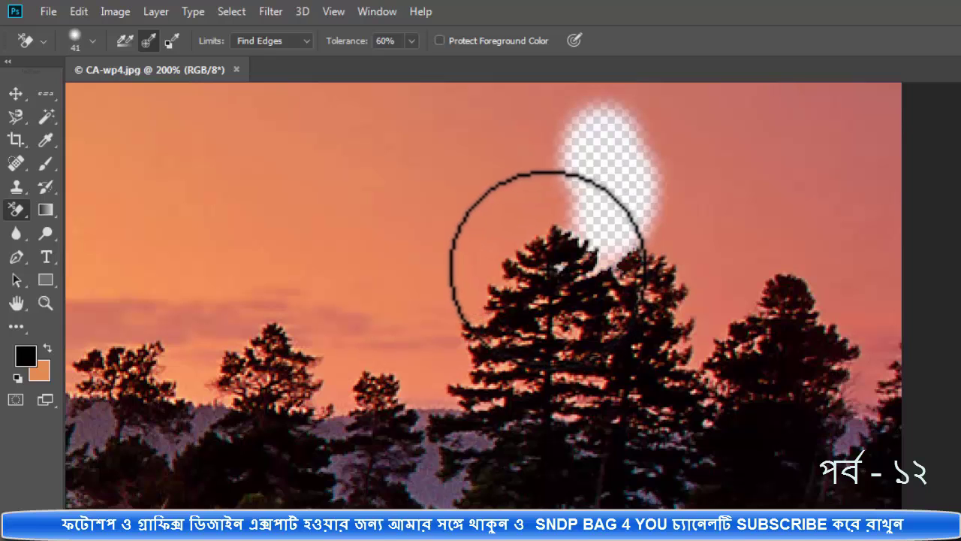
{"action": "left_click_drag", "start_coordinate": [547, 255], "coordinate": [539, 255]}
{"action": "mouse_move", "coordinate": [553, 301]}
{"action": "left_mouse_down"}
{"action": "mouse_move", "coordinate": [568, 311]}
{"action": "mouse_move", "coordinate": [536, 300]}
{"action": "mouse_move", "coordinate": [551, 307]}
{"action": "mouse_move", "coordinate": [636, 268]}
{"action": "mouse_move", "coordinate": [630, 344]}
{"action": "left_mouse_up"}
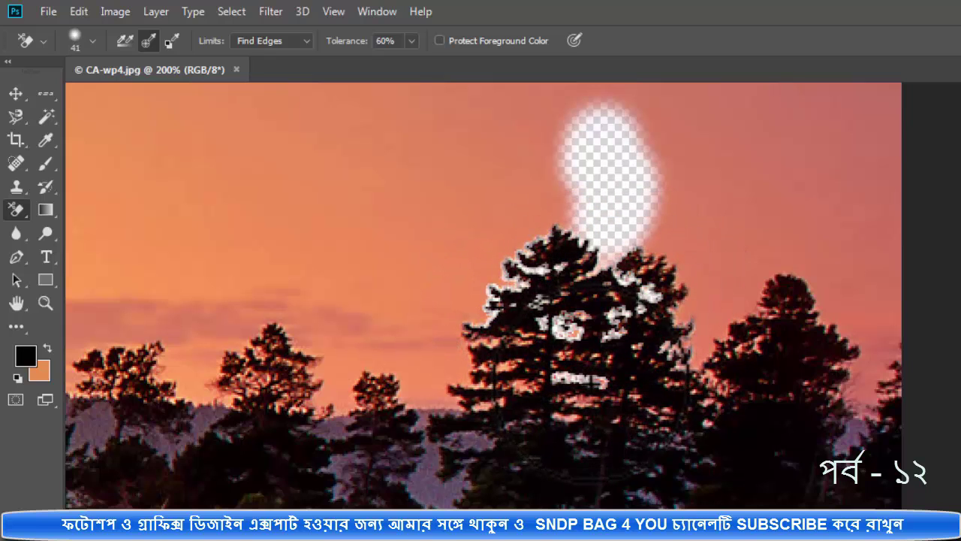
{"action": "left_click_drag", "start_coordinate": [440, 333], "coordinate": [494, 330]}
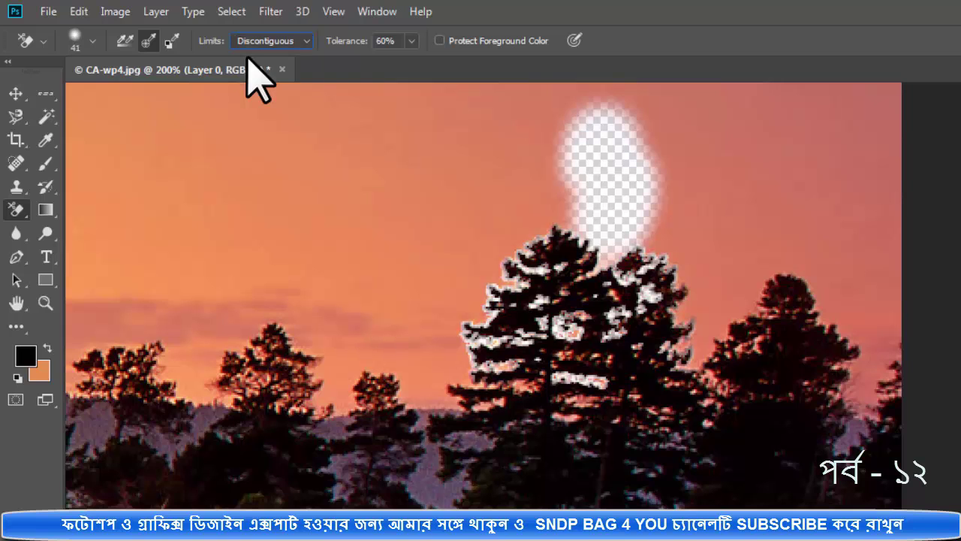
Step: Leave the Limits setting unchanged and undo the Find Edges erasing
{"action": "left_click", "coordinate": [260, 42]}
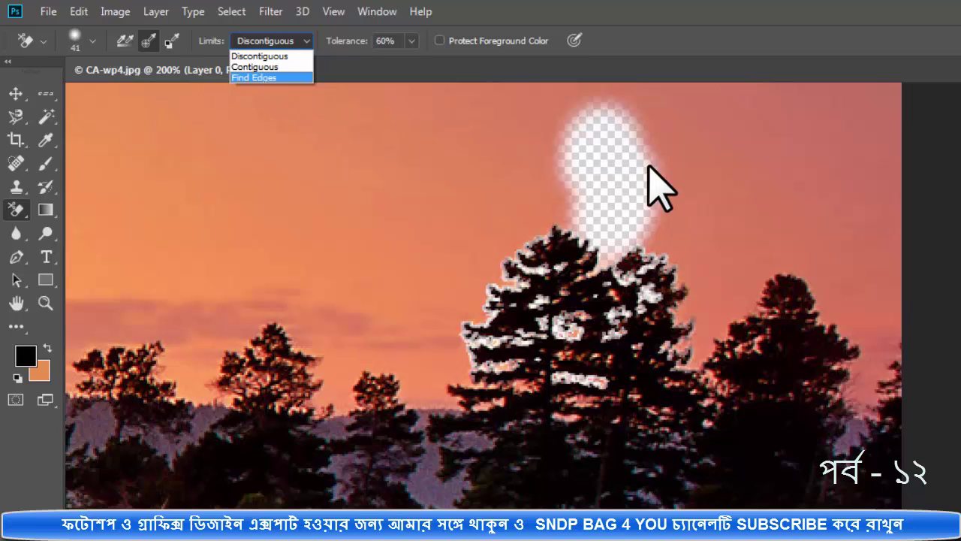
{"action": "left_click", "coordinate": [706, 154]}
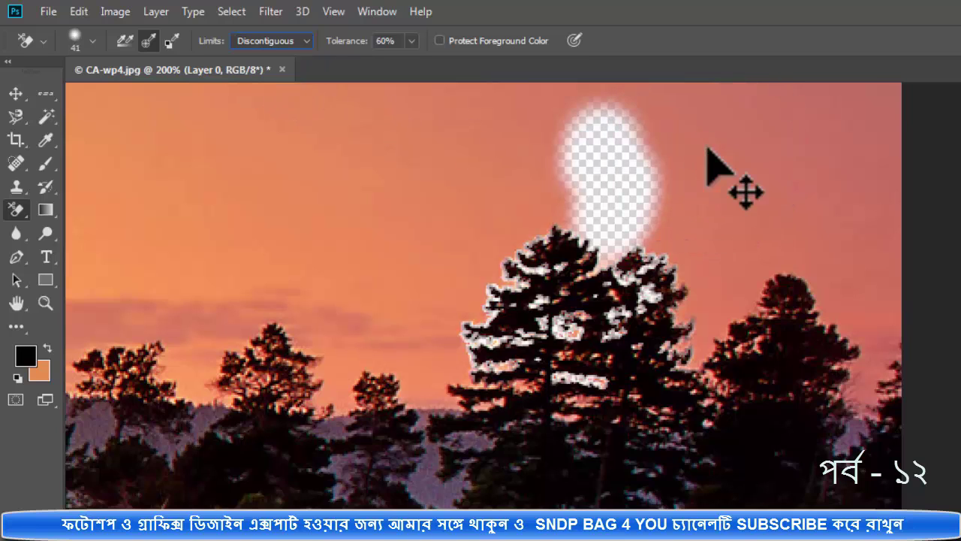
{"action": "key", "text": "ctrl+alt+z"}
{"action": "key", "text": "ctrl+alt+z"}
{"action": "key", "text": "ctrl+alt+z"}
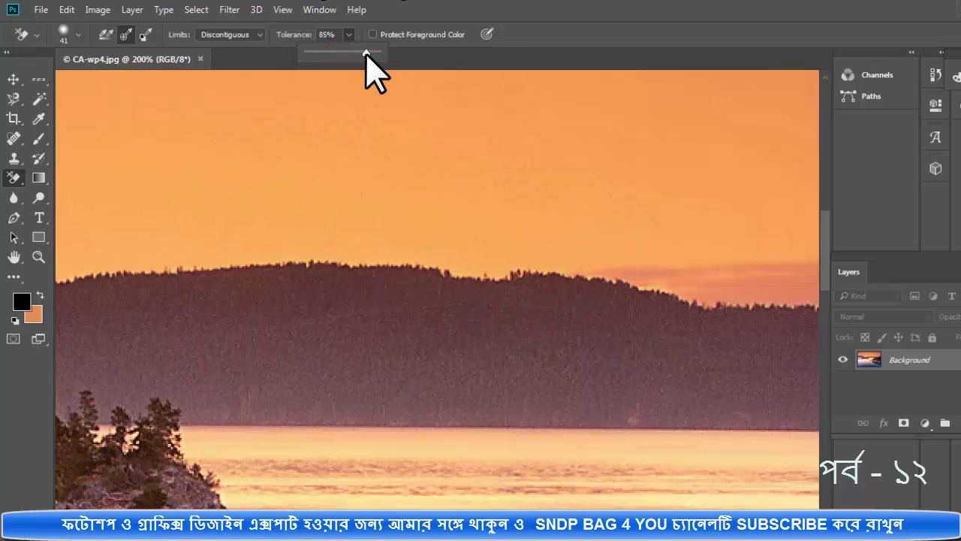
Step: With Sampling: Once, erase a hook-shaped streak of orange sky down toward the hill
{"action": "left_click", "coordinate": [126, 34]}
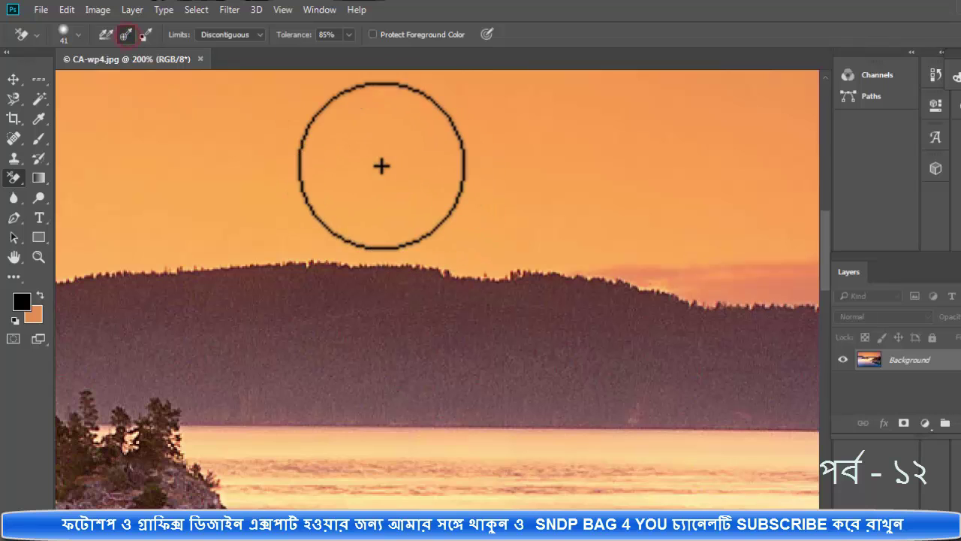
{"action": "left_click", "coordinate": [356, 143]}
{"action": "mouse_move", "coordinate": [356, 143]}
{"action": "left_mouse_down"}
{"action": "mouse_move", "coordinate": [434, 180]}
{"action": "mouse_move", "coordinate": [474, 221]}
{"action": "mouse_move", "coordinate": [528, 249]}
{"action": "mouse_move", "coordinate": [504, 264]}
{"action": "mouse_move", "coordinate": [312, 246]}
{"action": "left_mouse_up"}
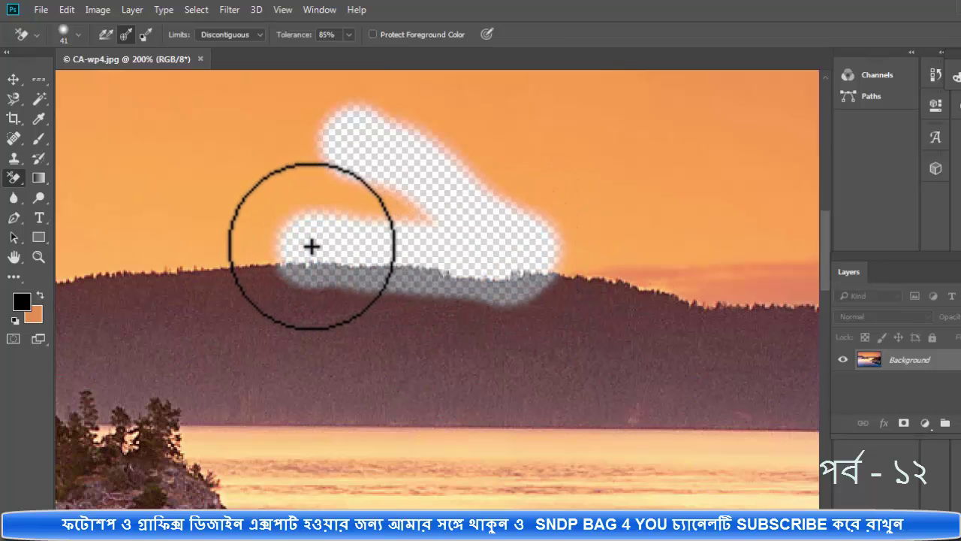
Step: Undo the sky streak, lower tolerance to 40%, then test-erase and undo a sky band
{"action": "key", "text": "ctrl+z"}
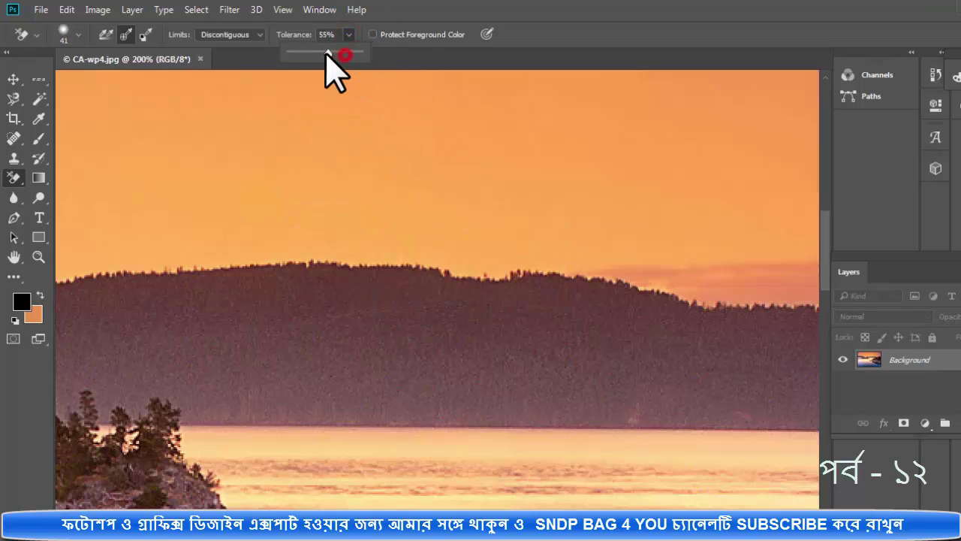
{"action": "left_click_drag", "start_coordinate": [313, 53], "coordinate": [318, 52]}
{"action": "mouse_move", "coordinate": [351, 174]}
{"action": "left_mouse_down"}
{"action": "mouse_move", "coordinate": [397, 227]}
{"action": "mouse_move", "coordinate": [597, 251]}
{"action": "mouse_move", "coordinate": [362, 238]}
{"action": "mouse_move", "coordinate": [168, 242]}
{"action": "mouse_move", "coordinate": [298, 200]}
{"action": "mouse_move", "coordinate": [534, 223]}
{"action": "mouse_move", "coordinate": [720, 285]}
{"action": "mouse_move", "coordinate": [538, 257]}
{"action": "mouse_move", "coordinate": [623, 243]}
{"action": "mouse_move", "coordinate": [761, 274]}
{"action": "mouse_move", "coordinate": [553, 243]}
{"action": "mouse_move", "coordinate": [304, 235]}
{"action": "mouse_move", "coordinate": [91, 247]}
{"action": "mouse_move", "coordinate": [185, 200]}
{"action": "mouse_move", "coordinate": [318, 166]}
{"action": "mouse_move", "coordinate": [382, 163]}
{"action": "mouse_move", "coordinate": [777, 262]}
{"action": "mouse_move", "coordinate": [769, 275]}
{"action": "mouse_move", "coordinate": [503, 236]}
{"action": "left_mouse_up"}
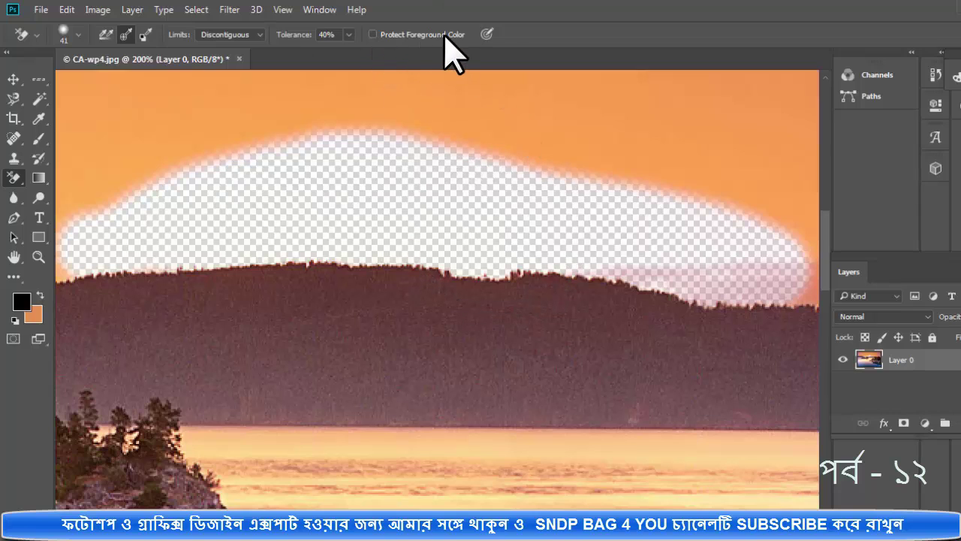
{"action": "key", "text": "ctrl+z"}
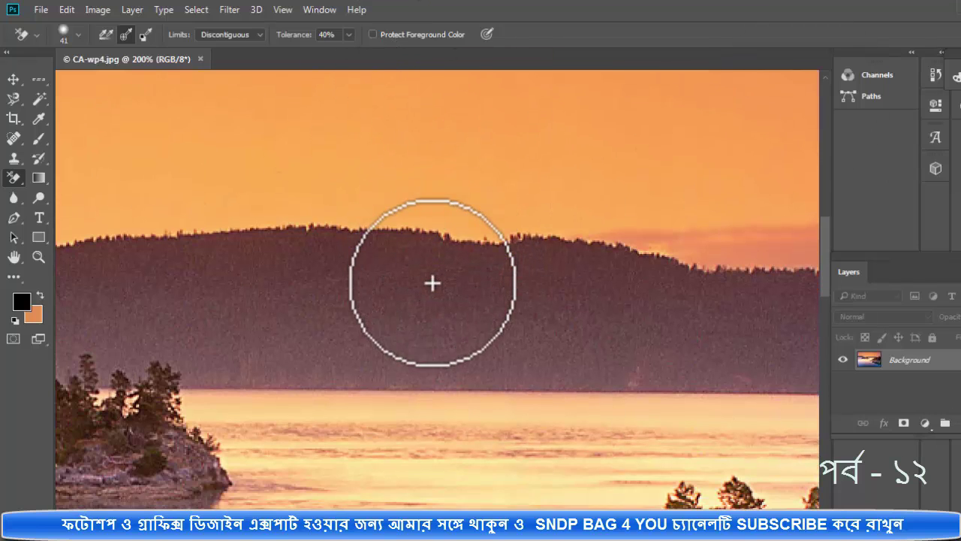
Step: Zoom out to the whole landscape and sample the hill's dark brown #4e312d as foreground
{"action": "key", "text": "z"}
{"action": "left_click", "coordinate": [479, 303], "text": "alt"}
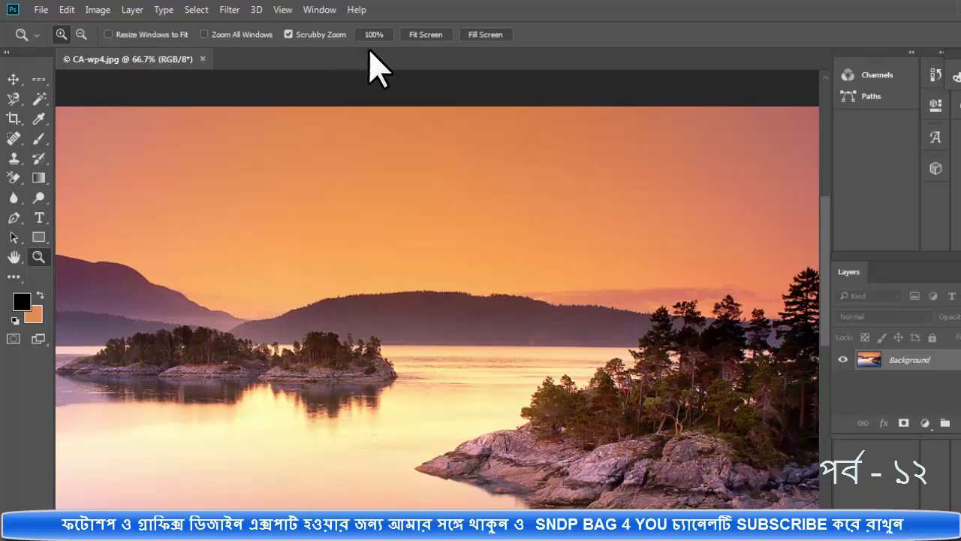
{"action": "left_click", "coordinate": [12, 176]}
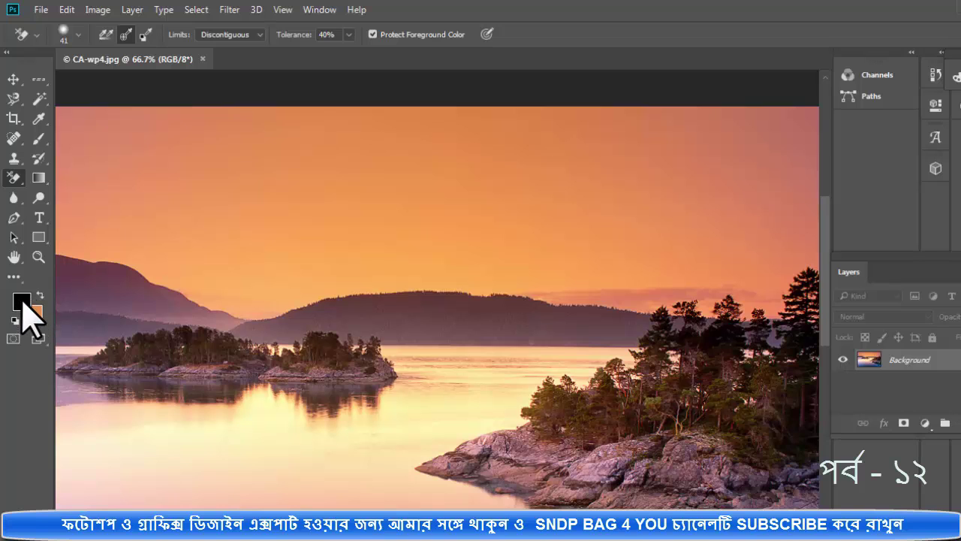
{"action": "left_click", "coordinate": [23, 300]}
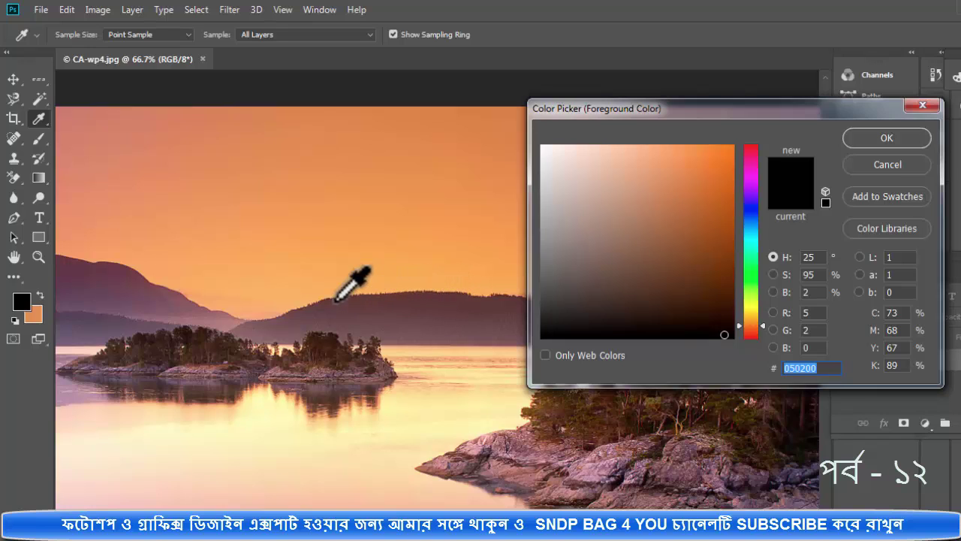
{"action": "left_click", "coordinate": [404, 305]}
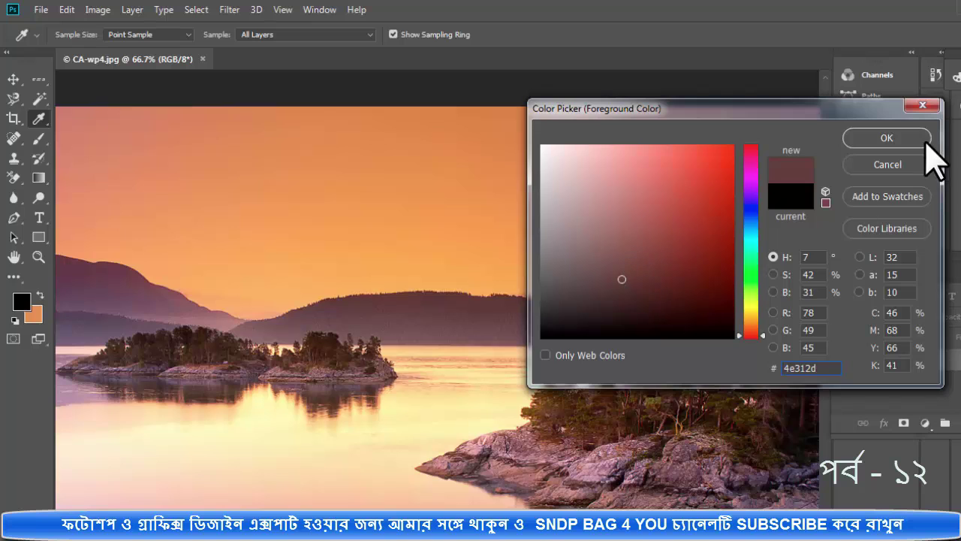
{"action": "left_click", "coordinate": [887, 138]}
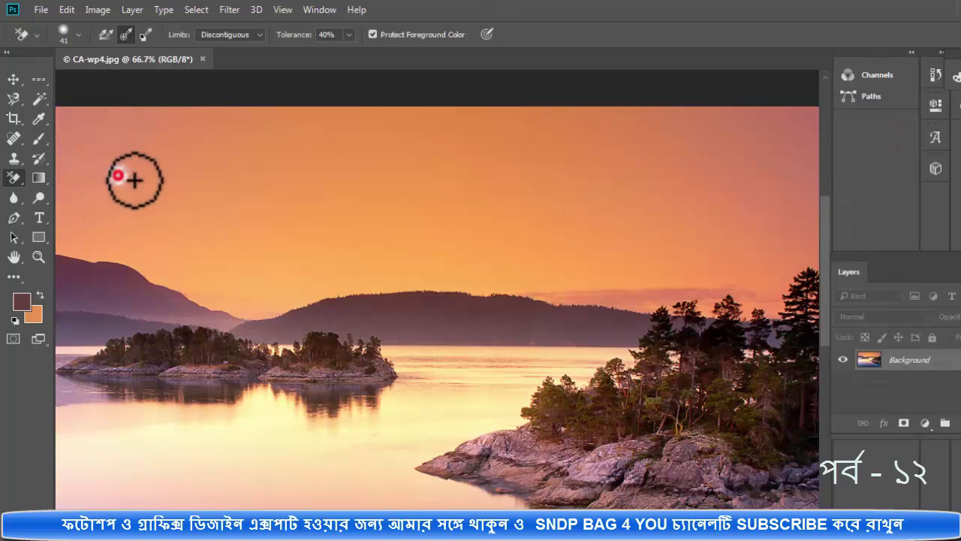
Step: Erase three wide bands of orange sky down to the left hill ridge, leaving the brown hills
{"action": "mouse_move", "coordinate": [133, 176]}
{"action": "left_mouse_down"}
{"action": "mouse_move", "coordinate": [485, 208]}
{"action": "mouse_move", "coordinate": [753, 168]}
{"action": "mouse_move", "coordinate": [112, 155]}
{"action": "mouse_move", "coordinate": [597, 180]}
{"action": "mouse_move", "coordinate": [637, 193]}
{"action": "left_mouse_up"}
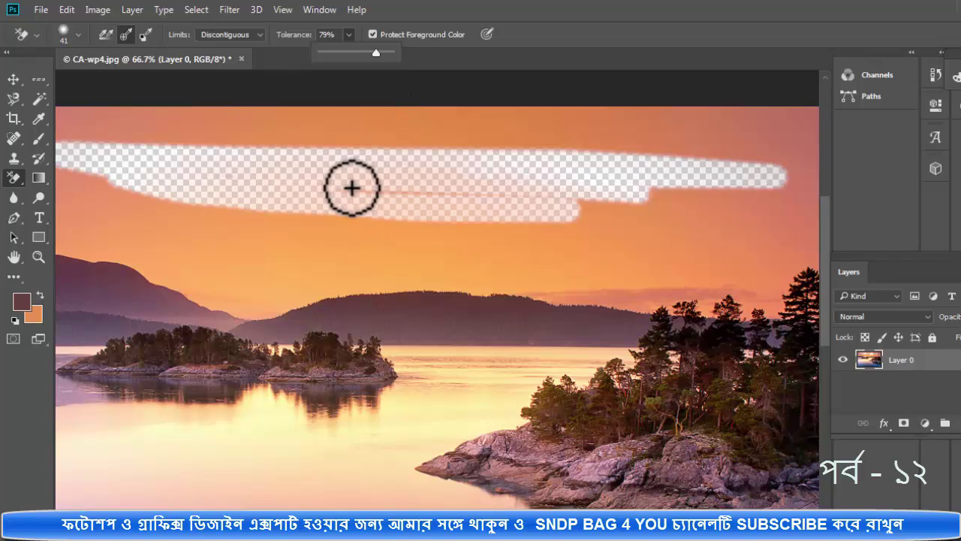
{"action": "mouse_move", "coordinate": [350, 189]}
{"action": "left_mouse_down"}
{"action": "mouse_move", "coordinate": [628, 191]}
{"action": "mouse_move", "coordinate": [260, 256]}
{"action": "mouse_move", "coordinate": [498, 290]}
{"action": "mouse_move", "coordinate": [307, 273]}
{"action": "mouse_move", "coordinate": [544, 280]}
{"action": "mouse_move", "coordinate": [388, 277]}
{"action": "mouse_move", "coordinate": [755, 300]}
{"action": "mouse_move", "coordinate": [629, 304]}
{"action": "mouse_move", "coordinate": [832, 296]}
{"action": "mouse_move", "coordinate": [776, 278]}
{"action": "mouse_move", "coordinate": [616, 281]}
{"action": "mouse_move", "coordinate": [822, 281]}
{"action": "mouse_move", "coordinate": [549, 253]}
{"action": "left_mouse_up"}
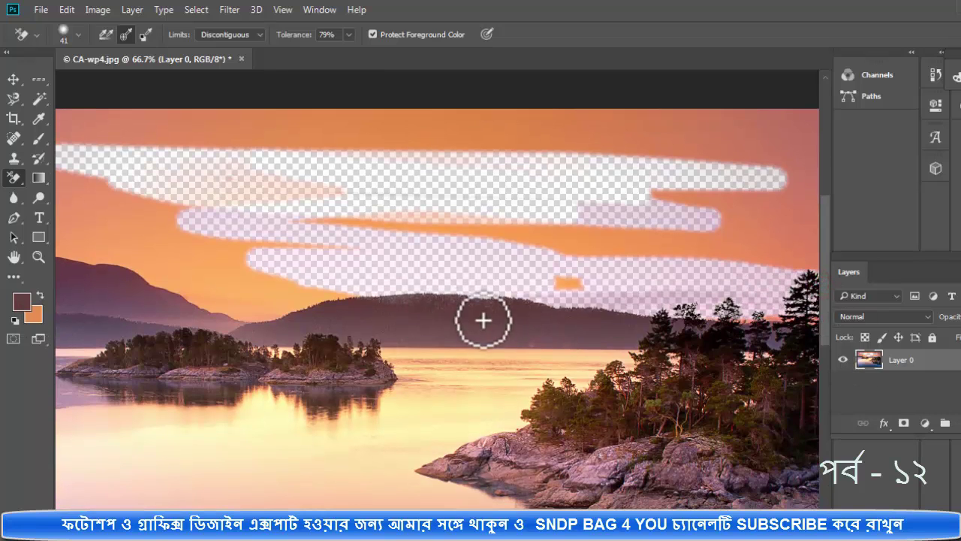
{"action": "mouse_move", "coordinate": [156, 266]}
{"action": "left_mouse_down"}
{"action": "mouse_move", "coordinate": [255, 300]}
{"action": "mouse_move", "coordinate": [304, 296]}
{"action": "left_mouse_up"}
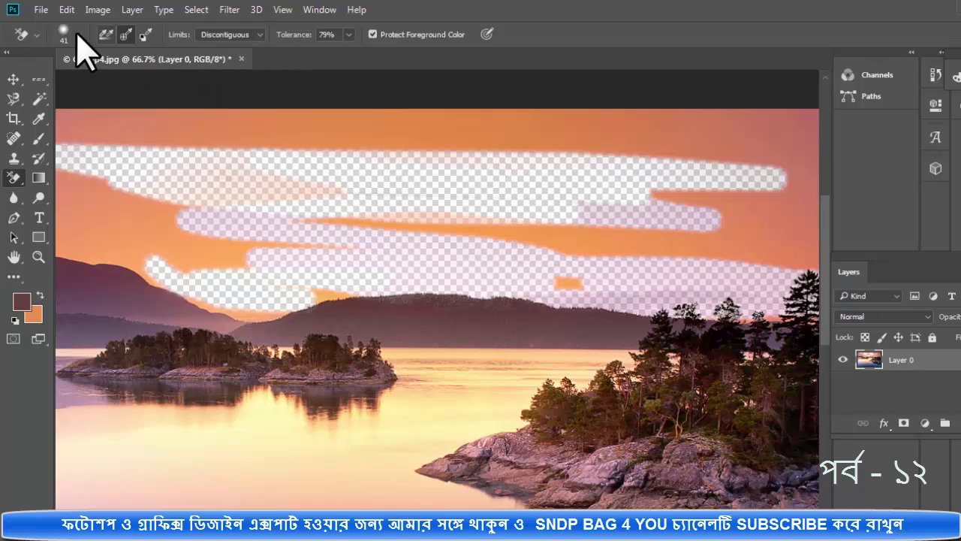
Step: Close the lake photo without saving and open cropped-girl-2.jpg
{"action": "left_click", "coordinate": [241, 58]}
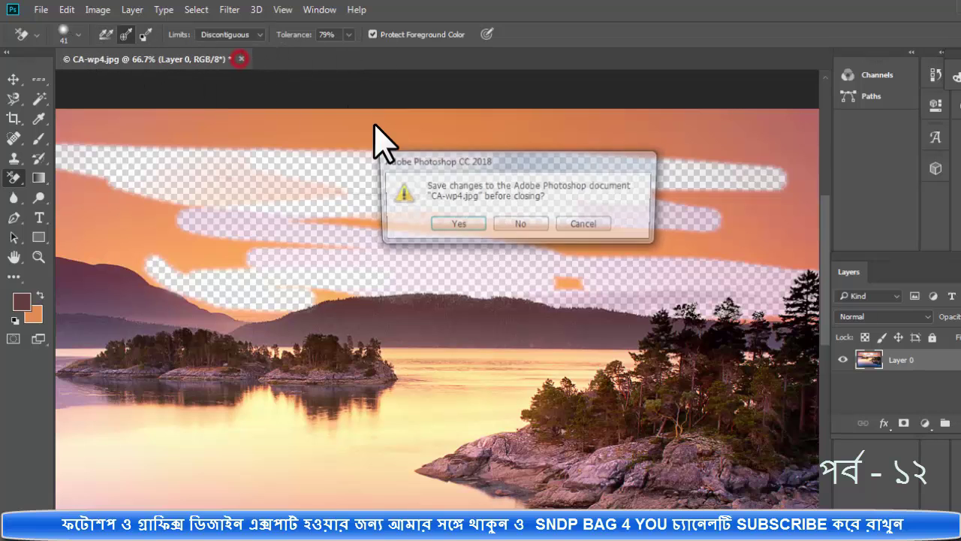
{"action": "left_click", "coordinate": [526, 224]}
{"action": "double_click", "coordinate": [458, 258]}
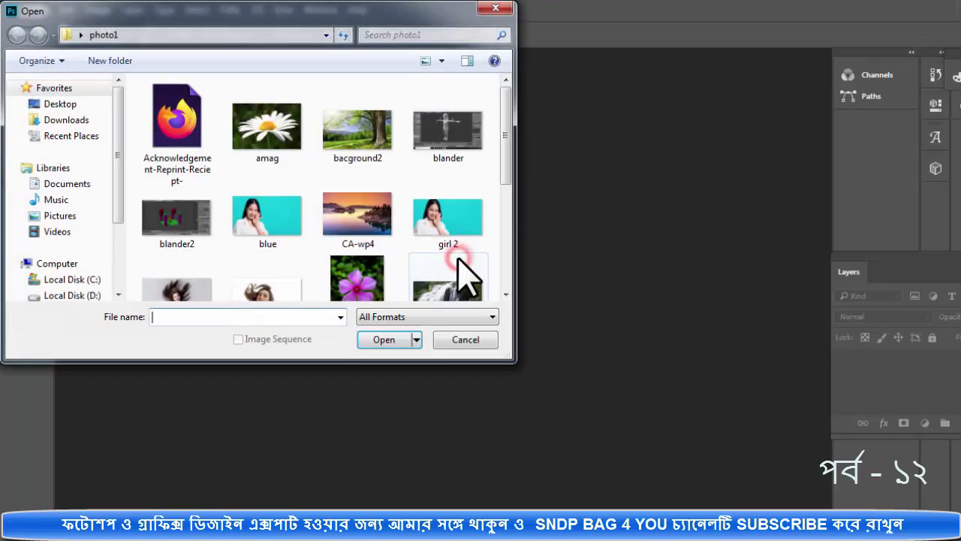
{"action": "mouse_move", "coordinate": [515, 133]}
{"action": "left_mouse_down"}
{"action": "mouse_move", "coordinate": [501, 237]}
{"action": "mouse_move", "coordinate": [504, 150]}
{"action": "left_mouse_up"}
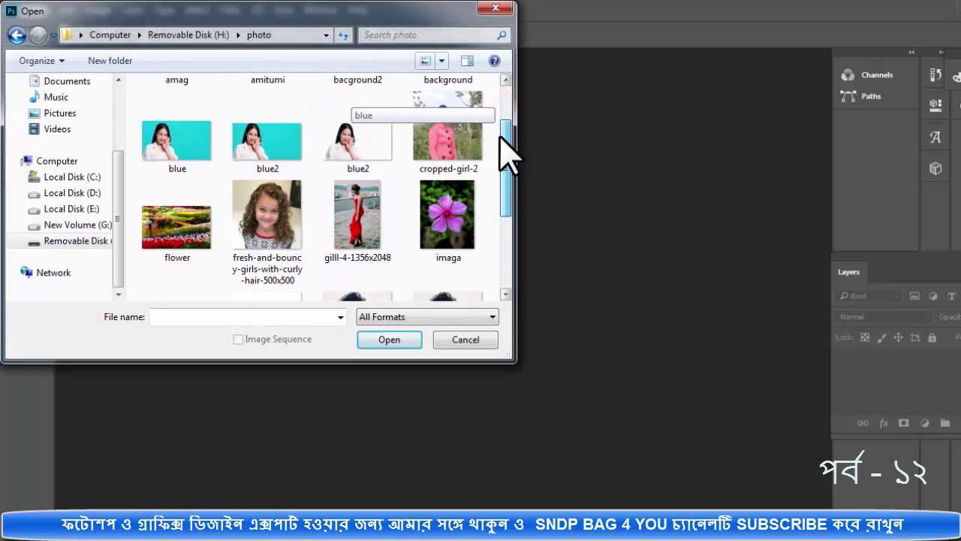
{"action": "left_click", "coordinate": [439, 138]}
{"action": "double_click", "coordinate": [439, 139]}
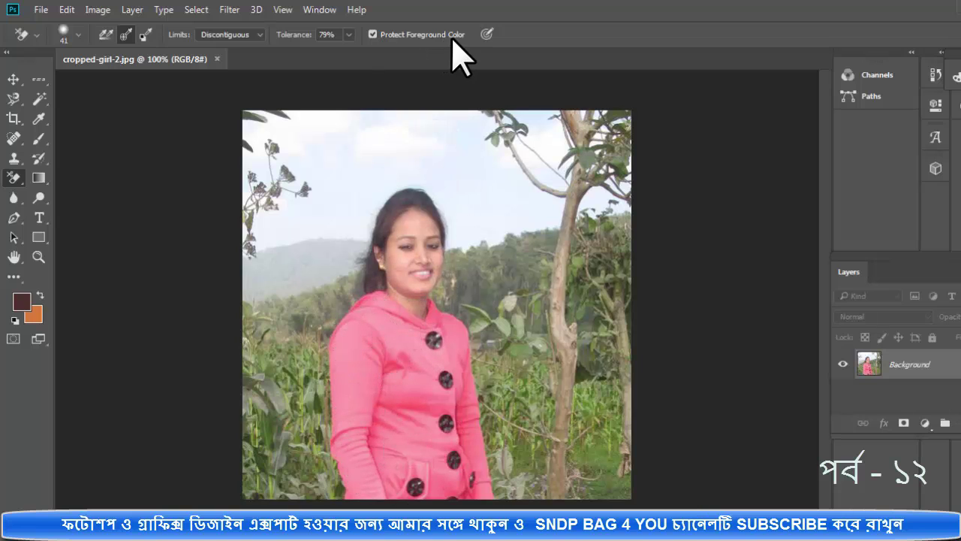
Step: Sample the jacket's pink #f98e9e from the photo as the foreground colour
{"action": "left_click", "coordinate": [23, 301]}
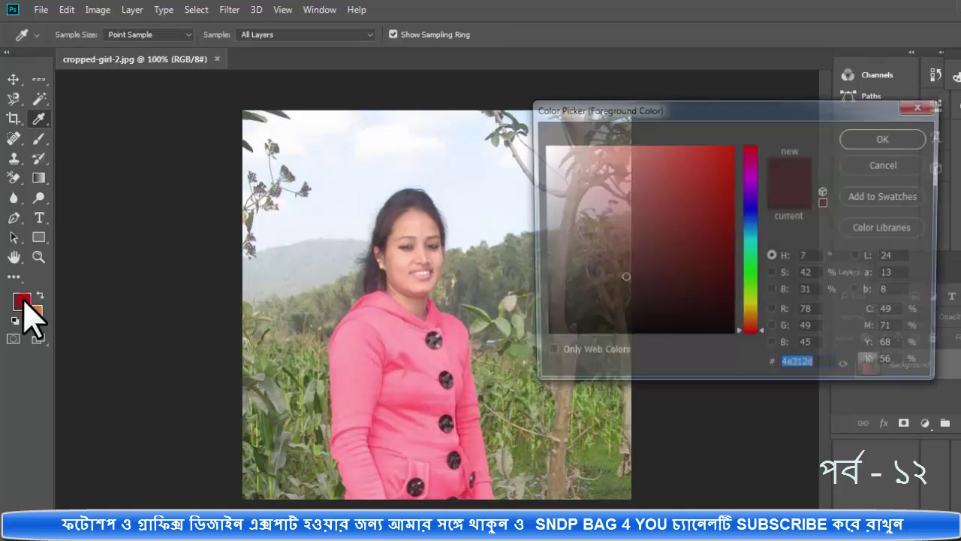
{"action": "left_click", "coordinate": [404, 381]}
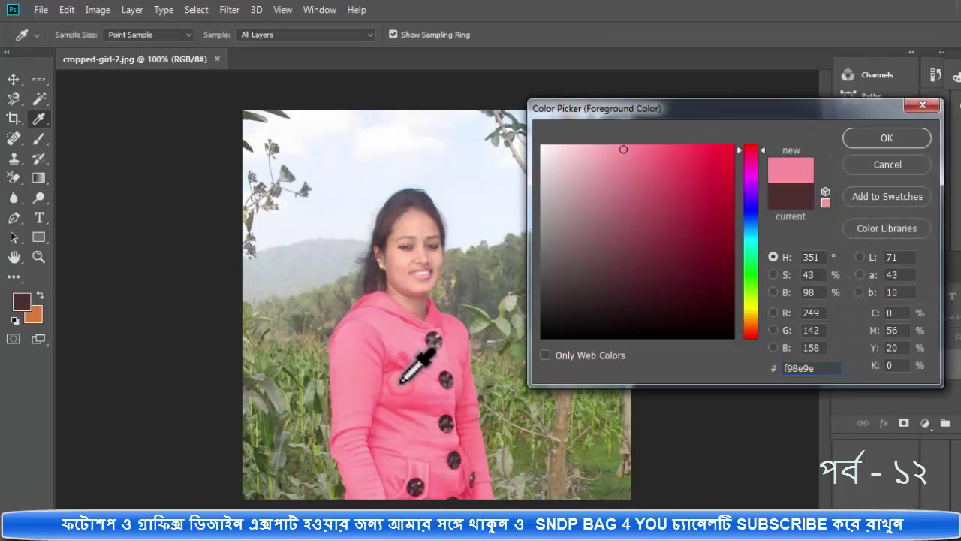
{"action": "left_click", "coordinate": [874, 138]}
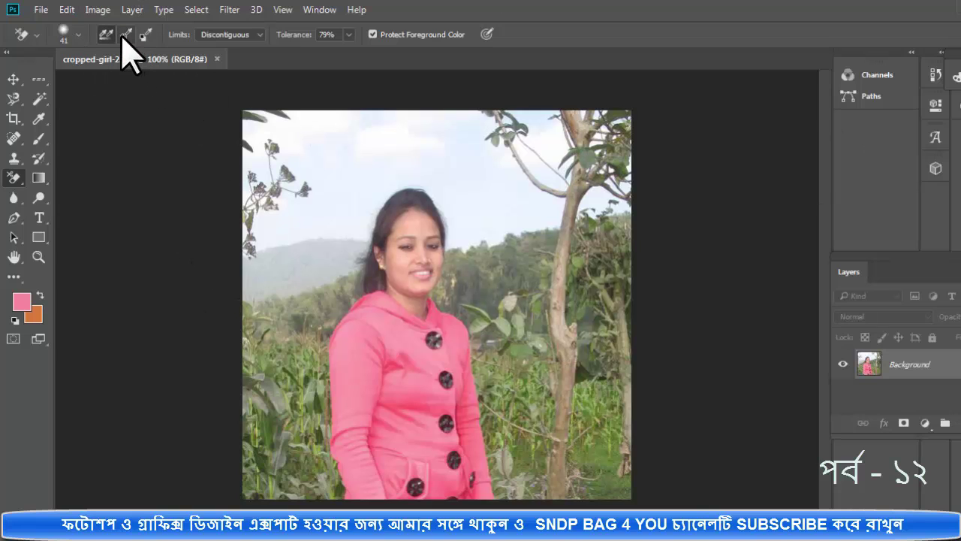
Step: With Sampling: Once, test-erase left of the jacket, then revert the photo via File > Revert
{"action": "left_click", "coordinate": [125, 34]}
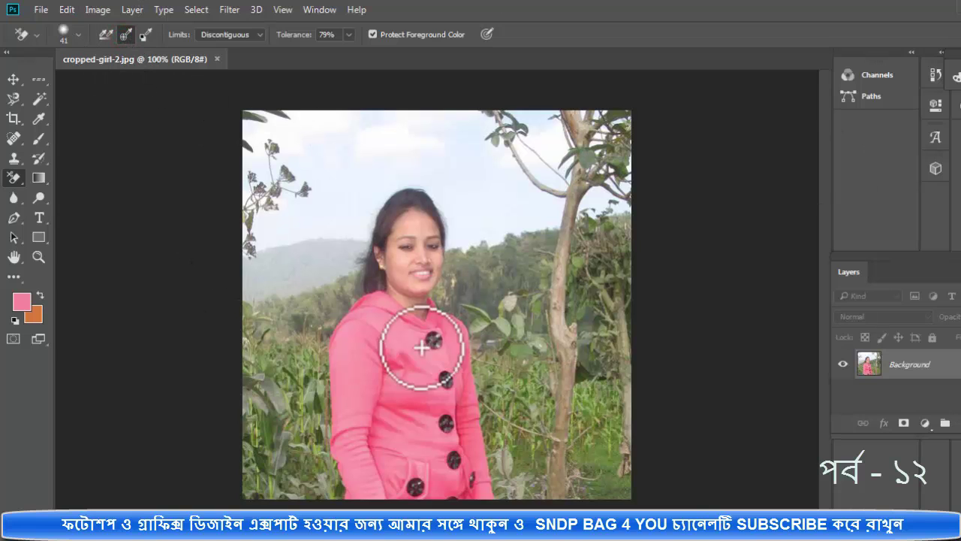
{"action": "mouse_move", "coordinate": [322, 313]}
{"action": "left_mouse_down"}
{"action": "mouse_move", "coordinate": [354, 493]}
{"action": "mouse_move", "coordinate": [332, 353]}
{"action": "mouse_move", "coordinate": [455, 403]}
{"action": "mouse_move", "coordinate": [337, 407]}
{"action": "mouse_move", "coordinate": [510, 380]}
{"action": "mouse_move", "coordinate": [512, 389]}
{"action": "mouse_move", "coordinate": [463, 378]}
{"action": "mouse_move", "coordinate": [437, 337]}
{"action": "mouse_move", "coordinate": [450, 457]}
{"action": "mouse_move", "coordinate": [436, 480]}
{"action": "mouse_move", "coordinate": [414, 487]}
{"action": "left_mouse_up"}
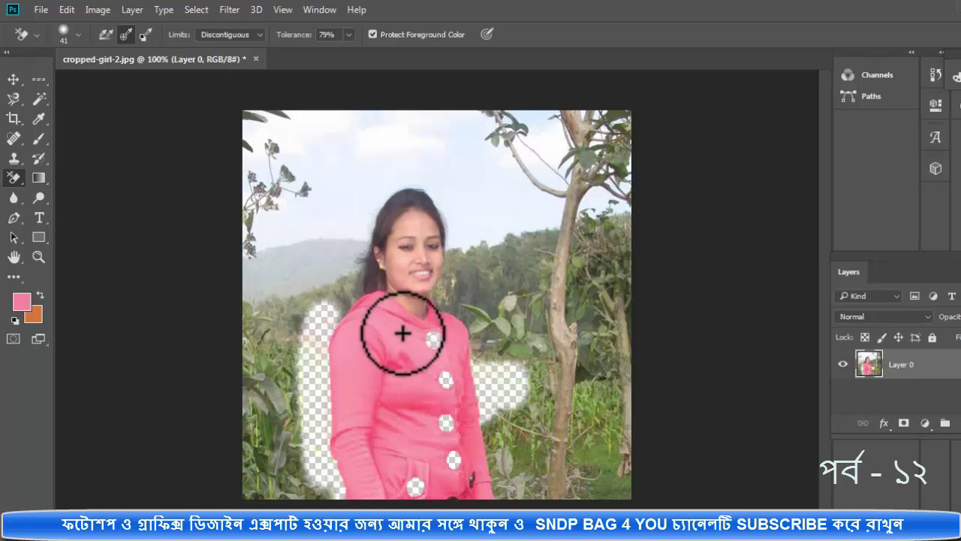
{"action": "left_click", "coordinate": [41, 11]}
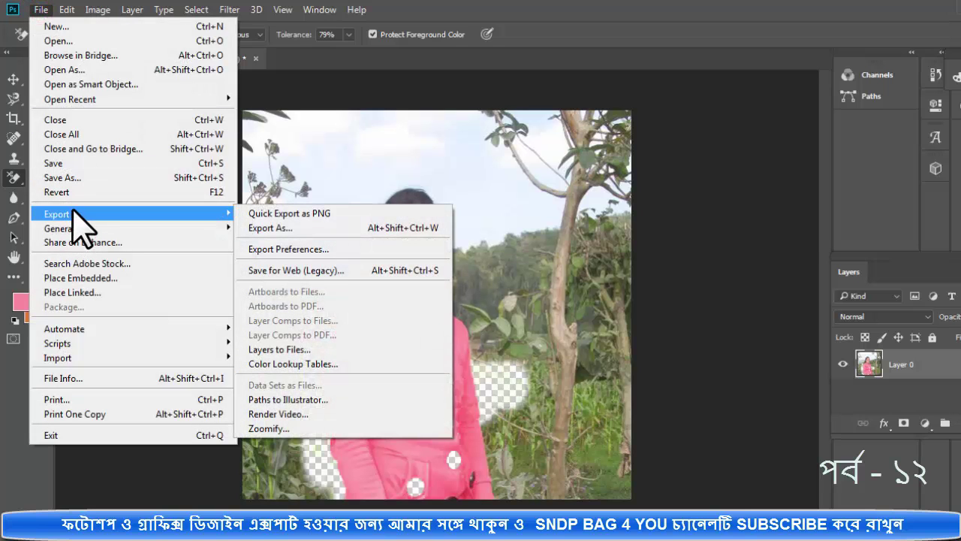
{"action": "left_click", "coordinate": [64, 192]}
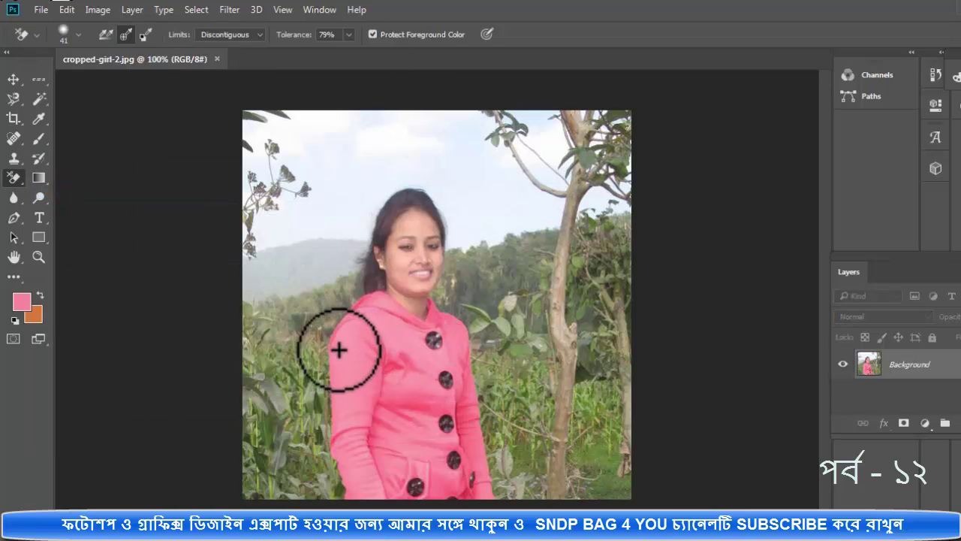
Step: Re-erase the greenery left of the pink jacket from hem to shoulder, cleaning the lower left
{"action": "mouse_move", "coordinate": [325, 340]}
{"action": "left_mouse_down"}
{"action": "mouse_move", "coordinate": [331, 479]}
{"action": "mouse_move", "coordinate": [317, 382]}
{"action": "mouse_move", "coordinate": [338, 311]}
{"action": "mouse_move", "coordinate": [368, 460]}
{"action": "left_mouse_up"}
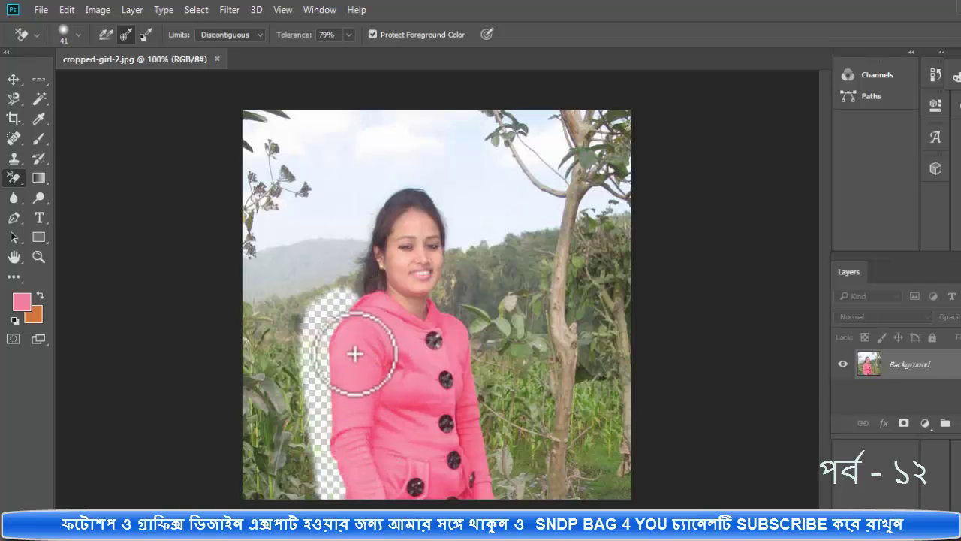
{"action": "left_click_drag", "start_coordinate": [348, 405], "coordinate": [310, 398]}
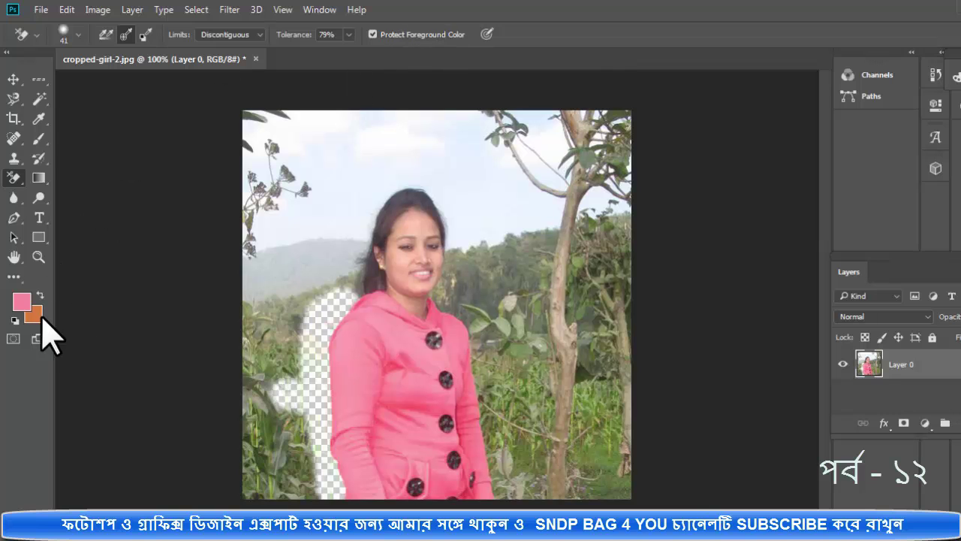
{"action": "mouse_move", "coordinate": [307, 401]}
{"action": "left_mouse_down"}
{"action": "mouse_move", "coordinate": [290, 462]}
{"action": "mouse_move", "coordinate": [275, 318]}
{"action": "mouse_move", "coordinate": [320, 259]}
{"action": "mouse_move", "coordinate": [317, 296]}
{"action": "left_mouse_up"}
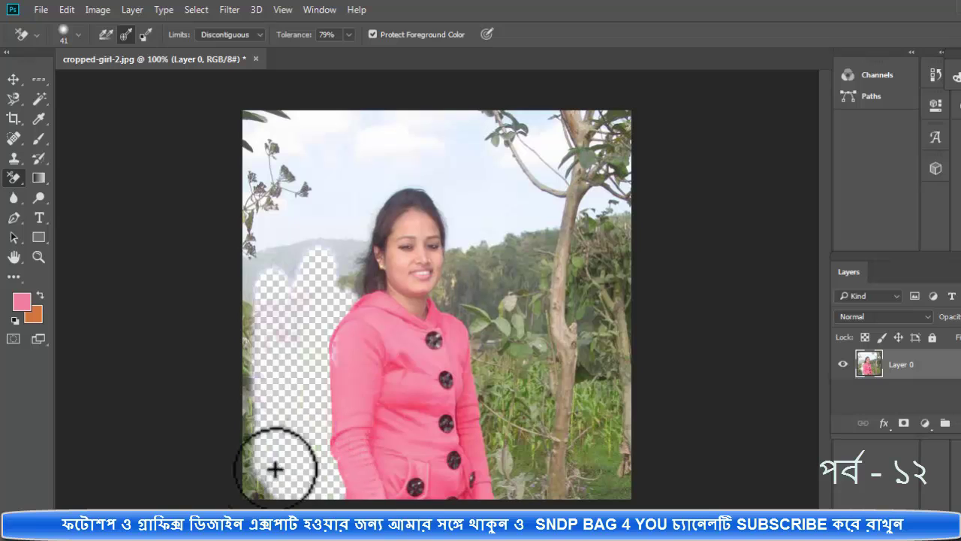
{"action": "left_click_drag", "start_coordinate": [296, 446], "coordinate": [255, 368]}
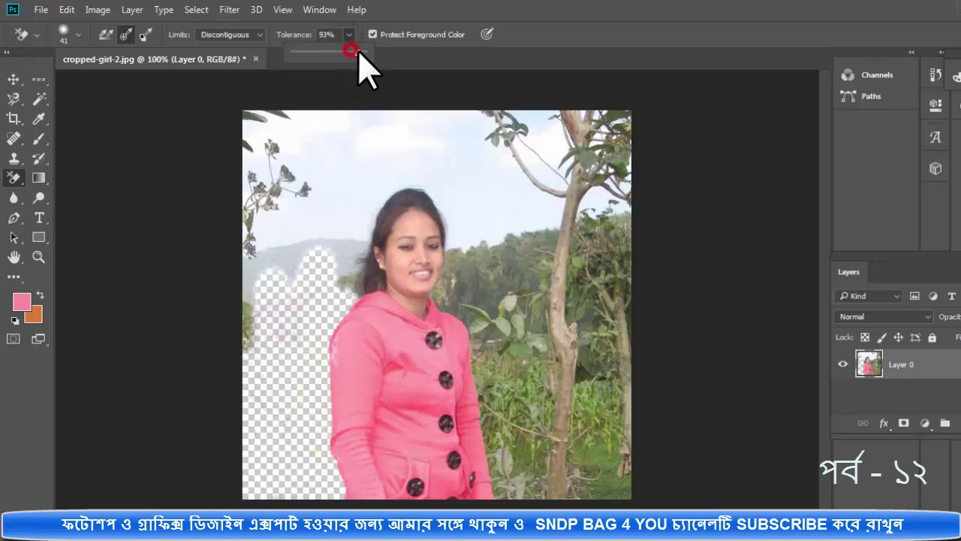
Step: Erase right of the jacket, then with an 83 px brush erase around the right tree trunk
{"action": "mouse_move", "coordinate": [486, 370]}
{"action": "left_mouse_down"}
{"action": "mouse_move", "coordinate": [487, 481]}
{"action": "mouse_move", "coordinate": [467, 332]}
{"action": "mouse_move", "coordinate": [521, 354]}
{"action": "mouse_move", "coordinate": [498, 301]}
{"action": "mouse_move", "coordinate": [553, 412]}
{"action": "left_mouse_up"}
{"action": "right_click", "coordinate": [543, 303]}
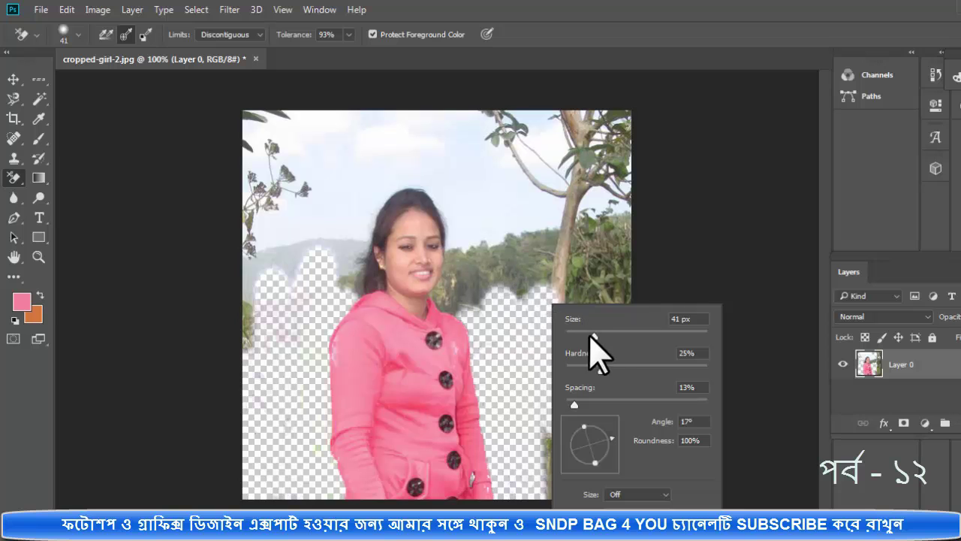
{"action": "key", "text": "Return"}
{"action": "mouse_move", "coordinate": [526, 286]}
{"action": "left_mouse_down"}
{"action": "mouse_move", "coordinate": [579, 466]}
{"action": "mouse_move", "coordinate": [573, 394]}
{"action": "mouse_move", "coordinate": [571, 503]}
{"action": "mouse_move", "coordinate": [596, 281]}
{"action": "mouse_move", "coordinate": [584, 112]}
{"action": "mouse_move", "coordinate": [596, 118]}
{"action": "mouse_move", "coordinate": [576, 293]}
{"action": "mouse_move", "coordinate": [573, 197]}
{"action": "mouse_move", "coordinate": [609, 142]}
{"action": "mouse_move", "coordinate": [551, 117]}
{"action": "mouse_move", "coordinate": [623, 335]}
{"action": "mouse_move", "coordinate": [579, 524]}
{"action": "mouse_move", "coordinate": [553, 461]}
{"action": "mouse_move", "coordinate": [563, 504]}
{"action": "mouse_move", "coordinate": [474, 154]}
{"action": "mouse_move", "coordinate": [495, 255]}
{"action": "mouse_move", "coordinate": [480, 283]}
{"action": "mouse_move", "coordinate": [554, 268]}
{"action": "mouse_move", "coordinate": [585, 273]}
{"action": "left_mouse_up"}
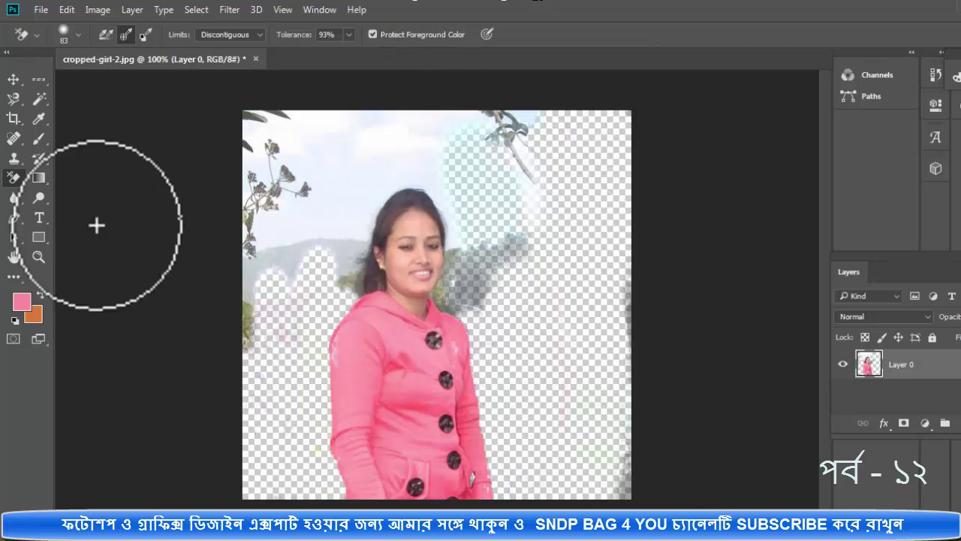
{"action": "left_click", "coordinate": [22, 304]}
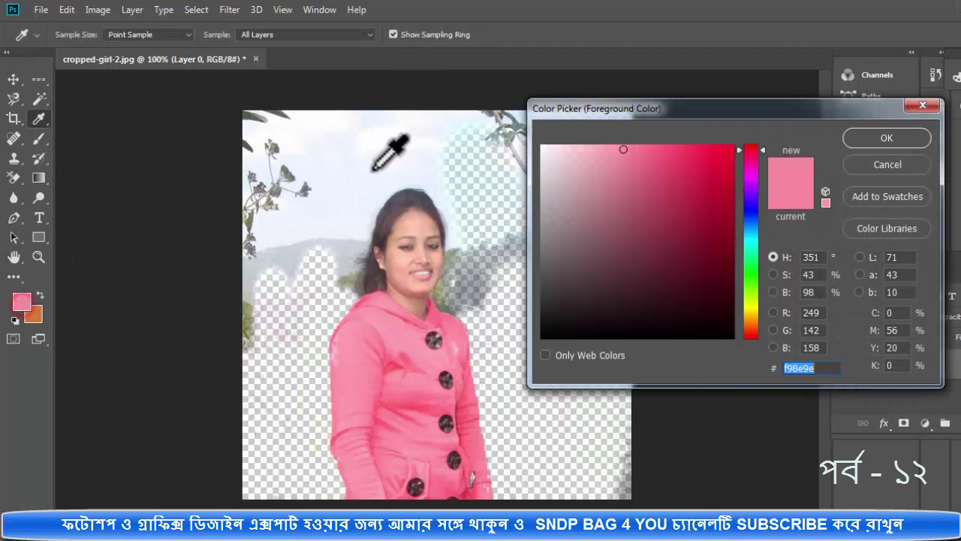
Step: Sample dark grey #515056 near the hair as foreground and return to the Background Eraser
{"action": "left_click", "coordinate": [407, 194]}
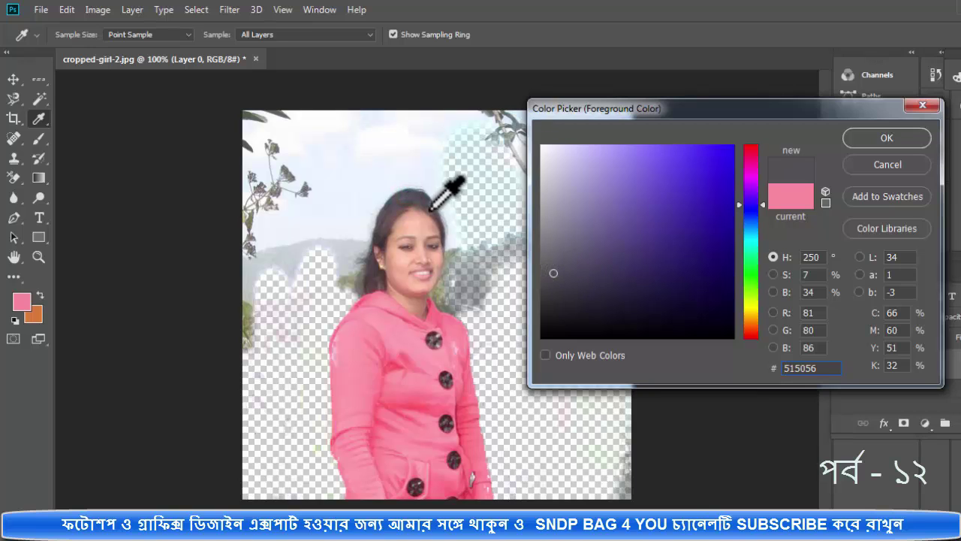
{"action": "left_click", "coordinate": [867, 138]}
{"action": "key", "text": "e"}
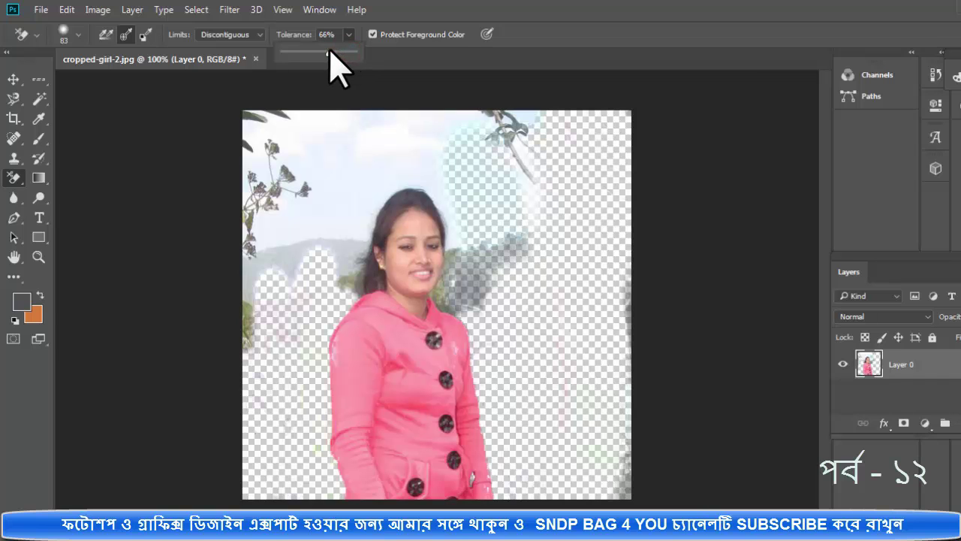
Step: Erase the sky haze, upper-left leaves and haze right of the face around the girl's head
{"action": "left_click_drag", "start_coordinate": [457, 155], "coordinate": [326, 145]}
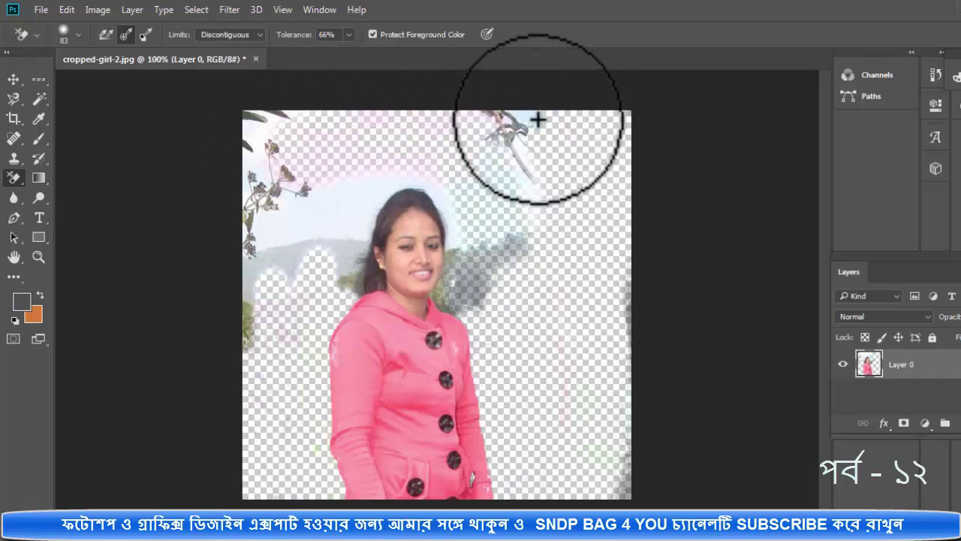
{"action": "mouse_move", "coordinate": [537, 119]}
{"action": "left_mouse_down"}
{"action": "mouse_move", "coordinate": [371, 164]}
{"action": "mouse_move", "coordinate": [344, 217]}
{"action": "mouse_move", "coordinate": [399, 173]}
{"action": "mouse_move", "coordinate": [344, 249]}
{"action": "mouse_move", "coordinate": [309, 263]}
{"action": "mouse_move", "coordinate": [326, 230]}
{"action": "mouse_move", "coordinate": [335, 252]}
{"action": "mouse_move", "coordinate": [283, 155]}
{"action": "mouse_move", "coordinate": [253, 132]}
{"action": "mouse_move", "coordinate": [262, 167]}
{"action": "mouse_move", "coordinate": [277, 153]}
{"action": "left_mouse_up"}
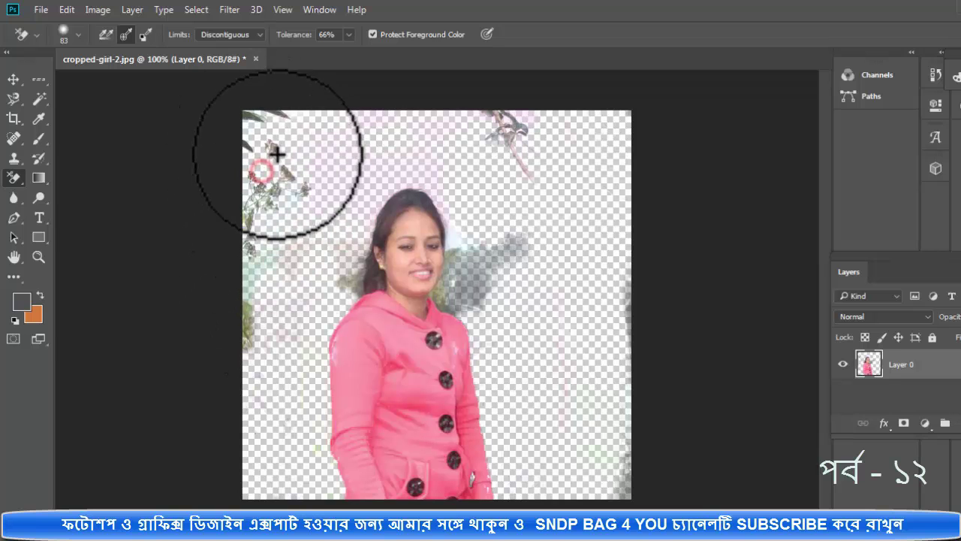
{"action": "mouse_move", "coordinate": [475, 210]}
{"action": "left_mouse_down"}
{"action": "mouse_move", "coordinate": [472, 258]}
{"action": "mouse_move", "coordinate": [500, 253]}
{"action": "mouse_move", "coordinate": [496, 150]}
{"action": "mouse_move", "coordinate": [508, 133]}
{"action": "mouse_move", "coordinate": [513, 155]}
{"action": "left_mouse_up"}
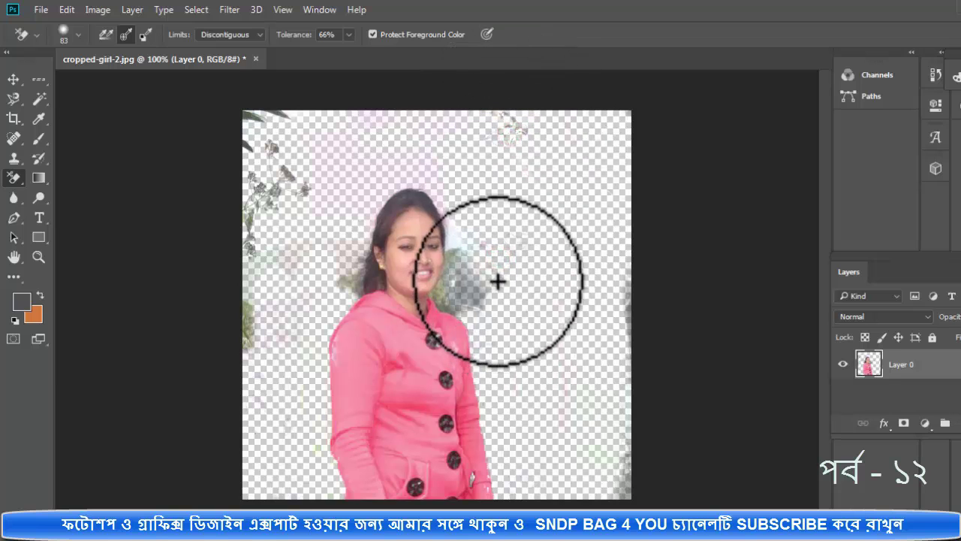
{"action": "mouse_move", "coordinate": [476, 279]}
{"action": "left_mouse_down"}
{"action": "mouse_move", "coordinate": [468, 277]}
{"action": "mouse_move", "coordinate": [477, 258]}
{"action": "left_mouse_up"}
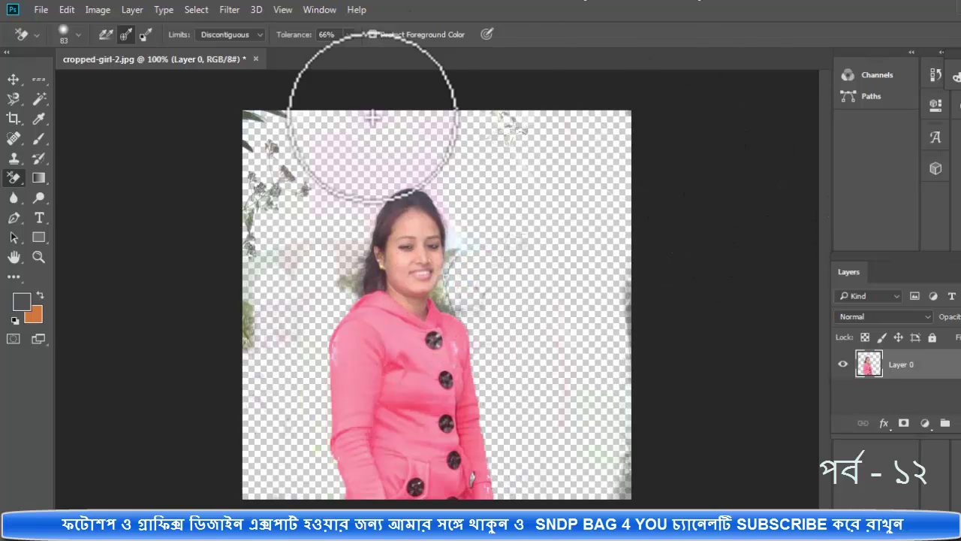
{"action": "left_click_drag", "start_coordinate": [309, 161], "coordinate": [296, 163]}
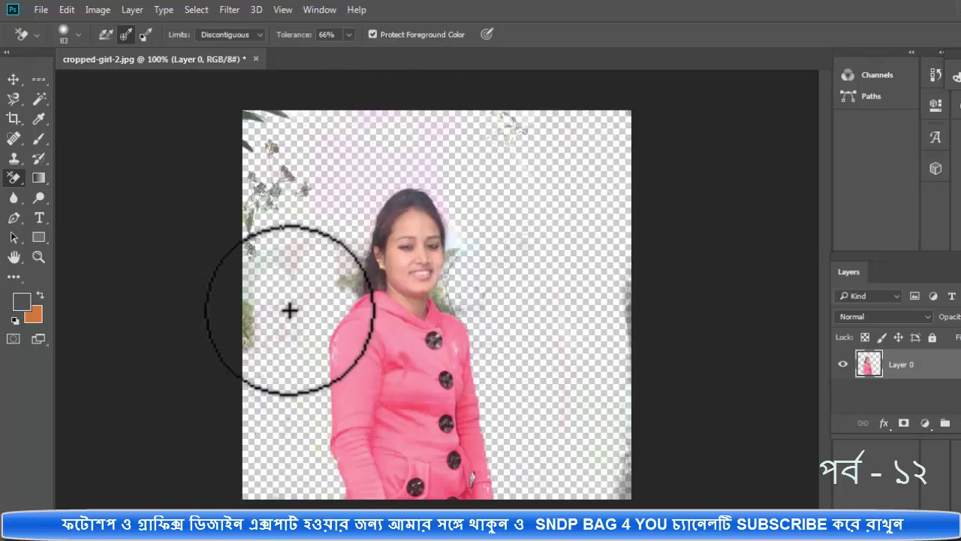
Step: Close the pink-coat photo without saving, then open gilll-4-1356x2048.jpg fitted to the window
{"action": "left_click", "coordinate": [256, 59]}
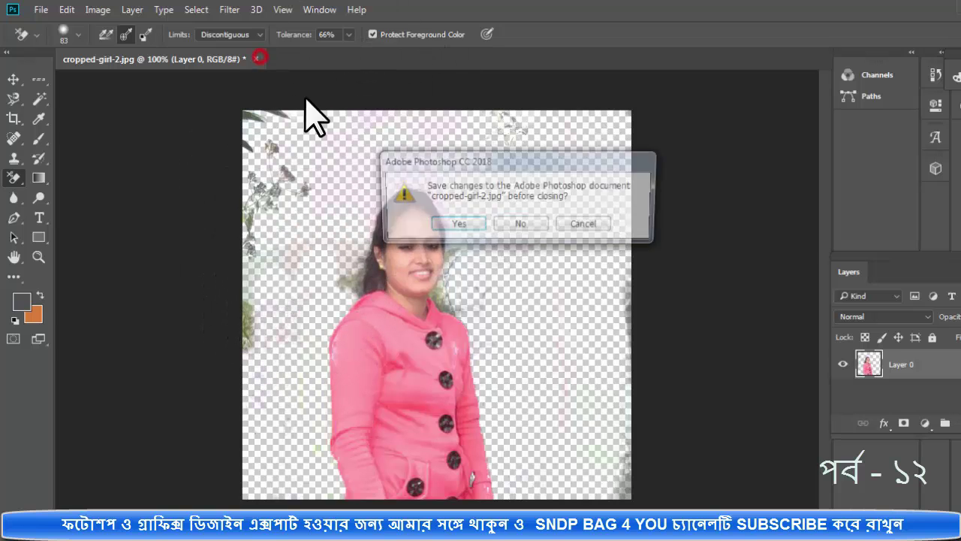
{"action": "left_click", "coordinate": [515, 230]}
{"action": "double_click", "coordinate": [474, 234]}
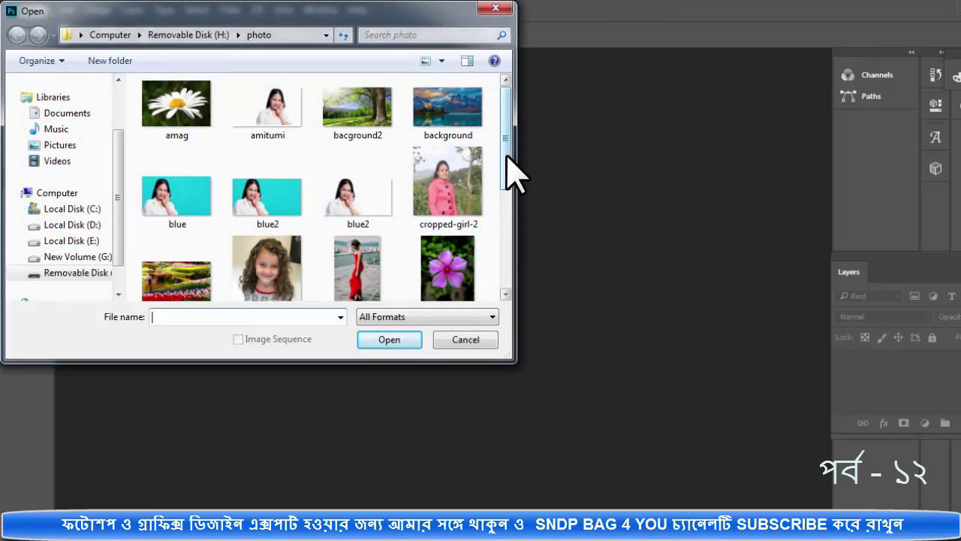
{"action": "mouse_move", "coordinate": [508, 171]}
{"action": "left_mouse_down"}
{"action": "mouse_move", "coordinate": [510, 214]}
{"action": "mouse_move", "coordinate": [515, 163]}
{"action": "mouse_move", "coordinate": [515, 180]}
{"action": "left_mouse_up"}
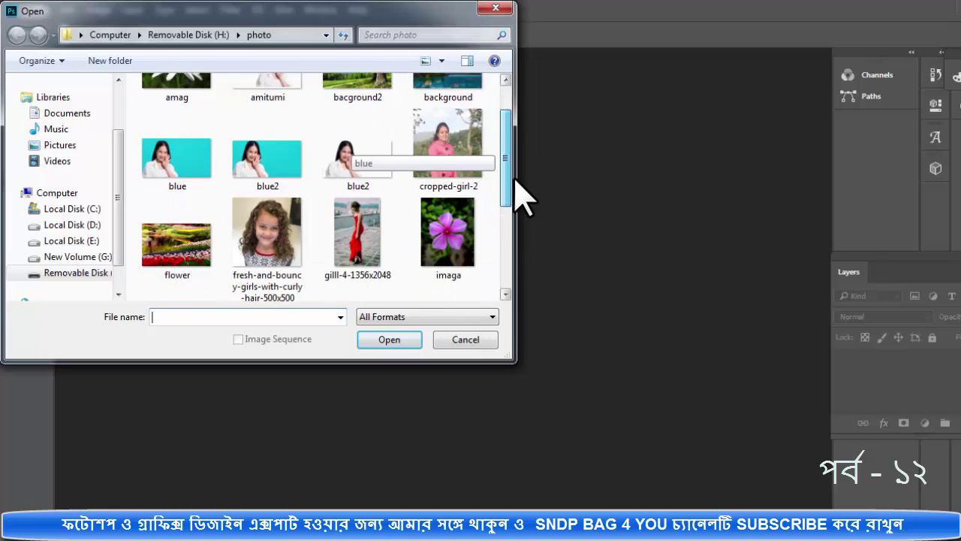
{"action": "double_click", "coordinate": [375, 244]}
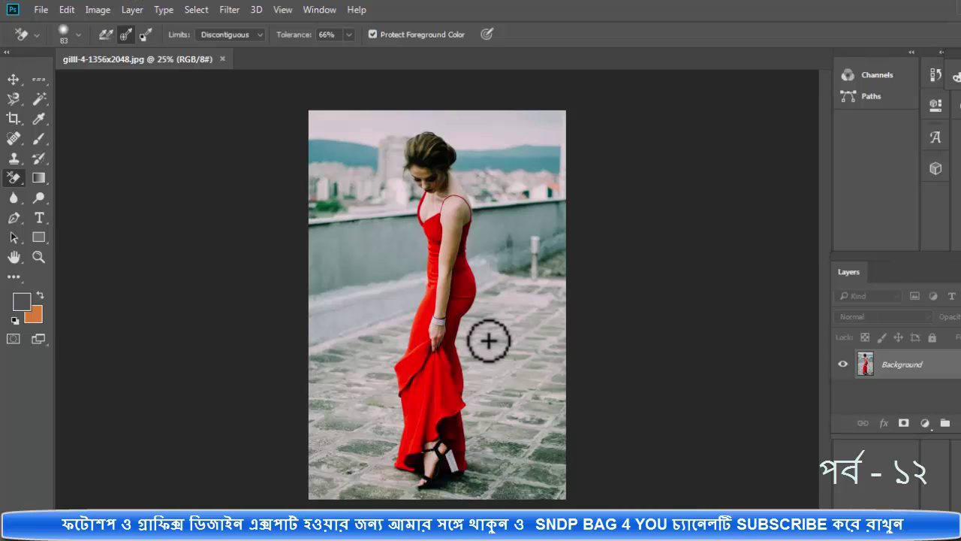
{"action": "key", "text": "ctrl+0"}
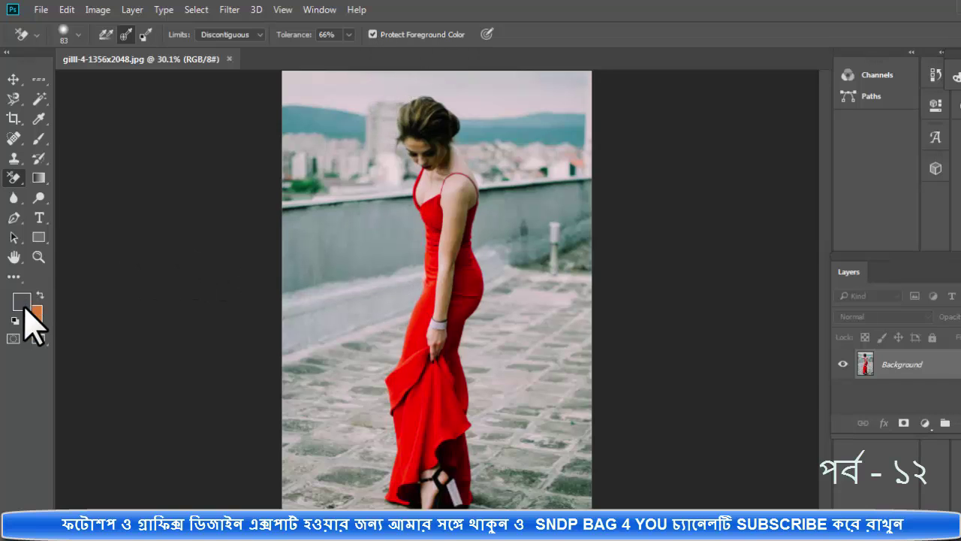
Step: Sample the dress's red as the foreground colour so it stays protected
{"action": "left_click", "coordinate": [23, 303]}
{"action": "left_click", "coordinate": [420, 328]}
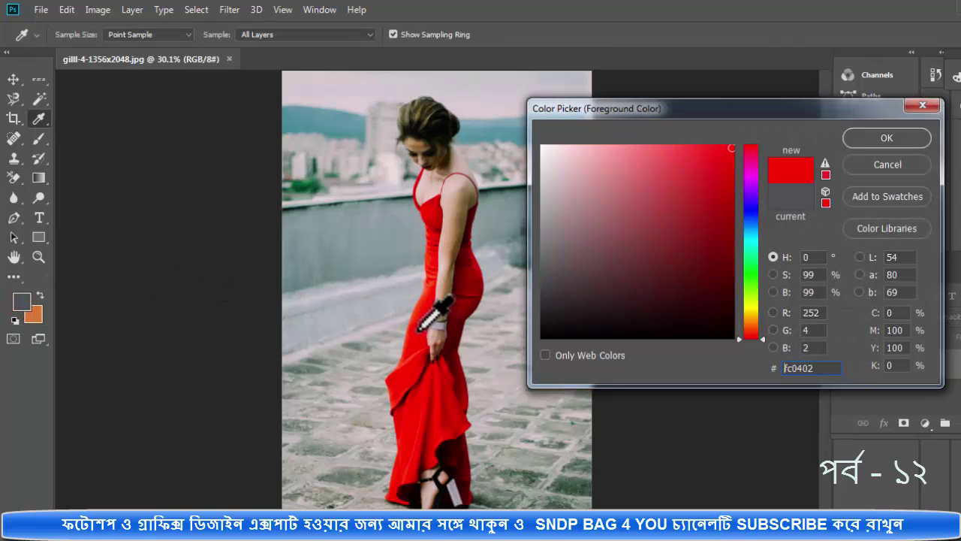
{"action": "left_click", "coordinate": [887, 138]}
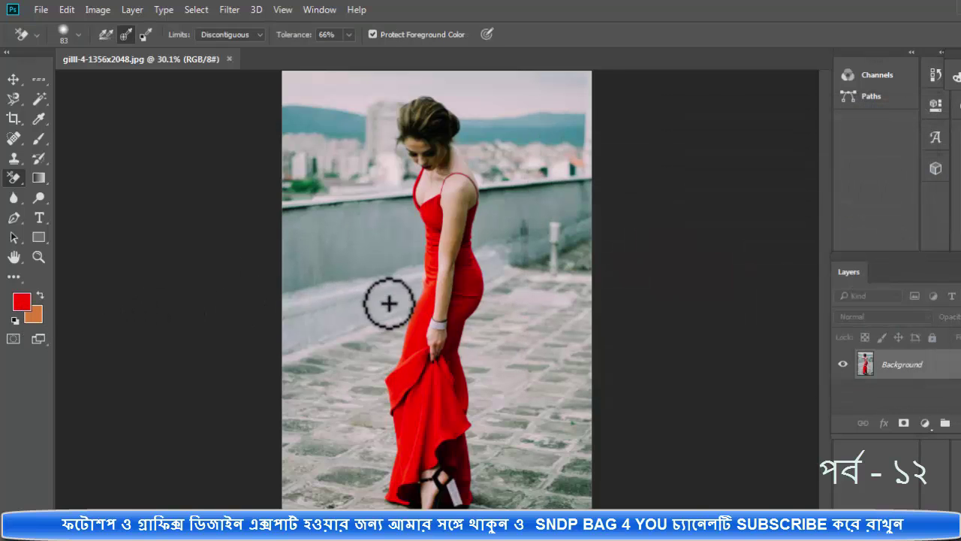
{"action": "left_click", "coordinate": [349, 35]}
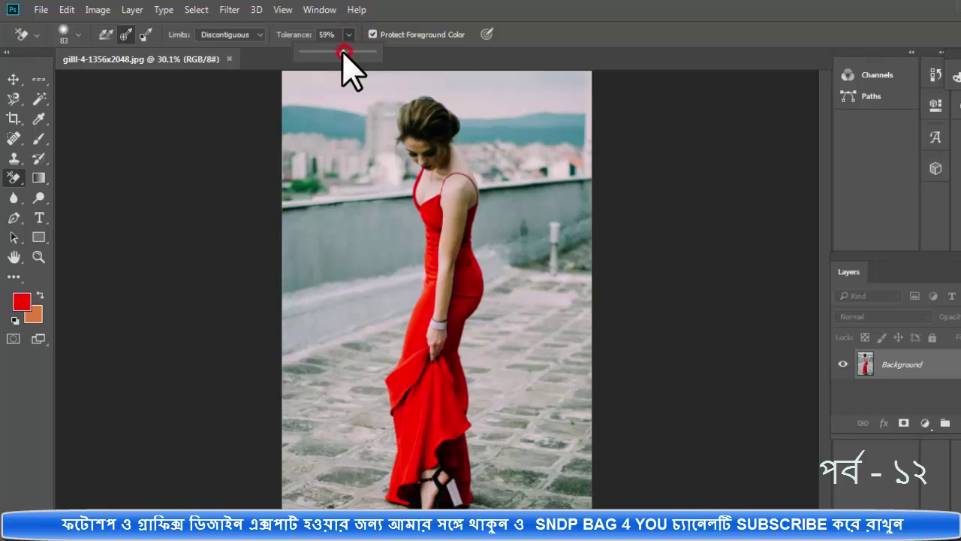
Step: Erase the background along both sides of the red dress, raising tolerance to 71%
{"action": "left_click_drag", "start_coordinate": [487, 314], "coordinate": [469, 338]}
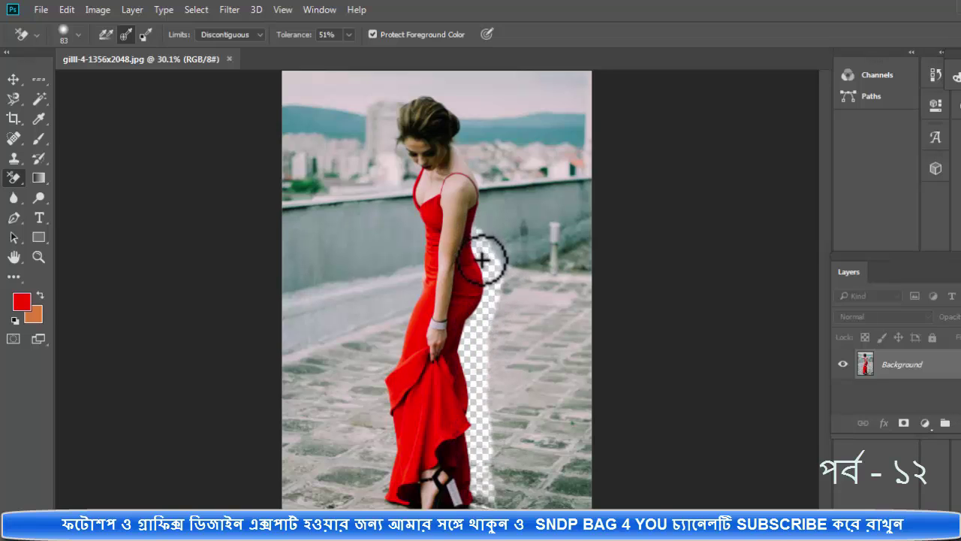
{"action": "mouse_move", "coordinate": [487, 290]}
{"action": "left_mouse_down"}
{"action": "mouse_move", "coordinate": [504, 272]}
{"action": "mouse_move", "coordinate": [485, 382]}
{"action": "left_mouse_up"}
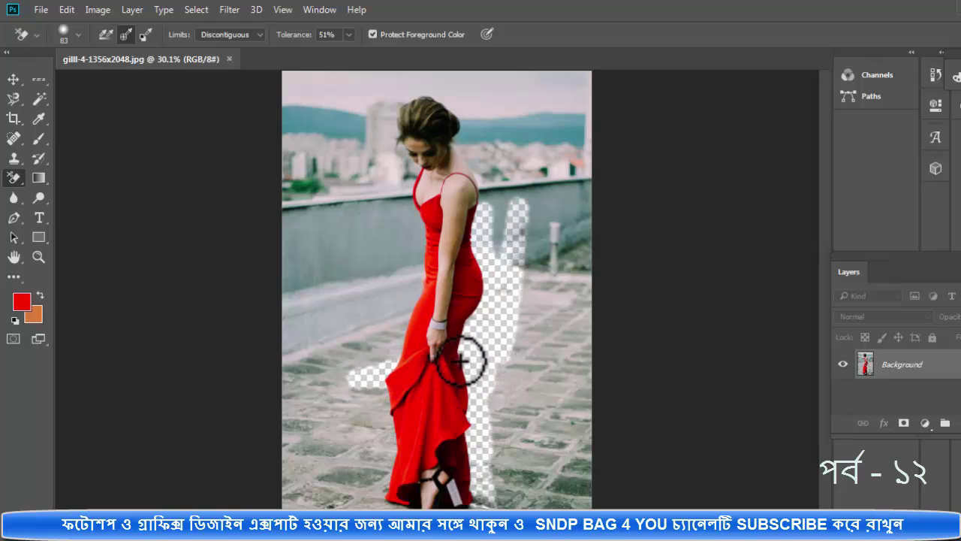
{"action": "left_click_drag", "start_coordinate": [391, 365], "coordinate": [417, 310]}
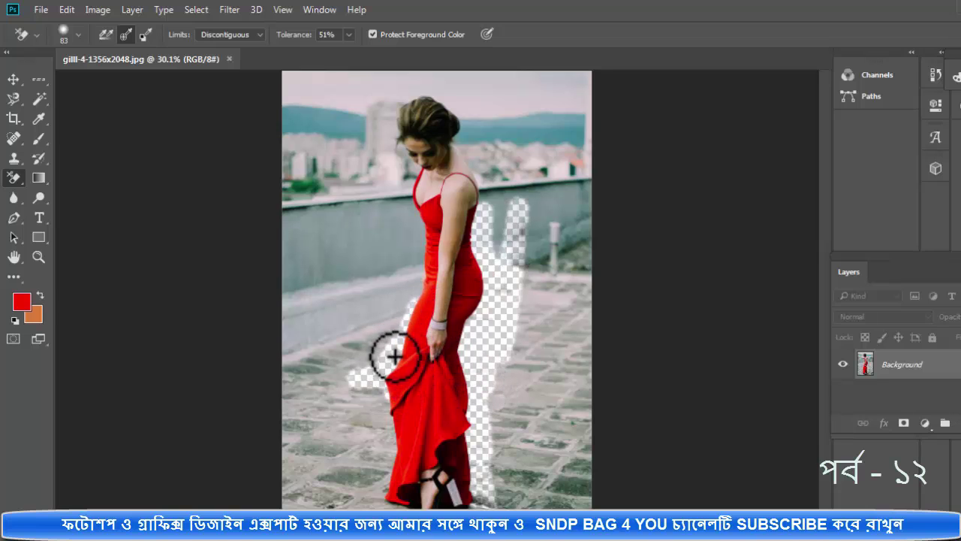
{"action": "left_click_drag", "start_coordinate": [395, 356], "coordinate": [399, 488]}
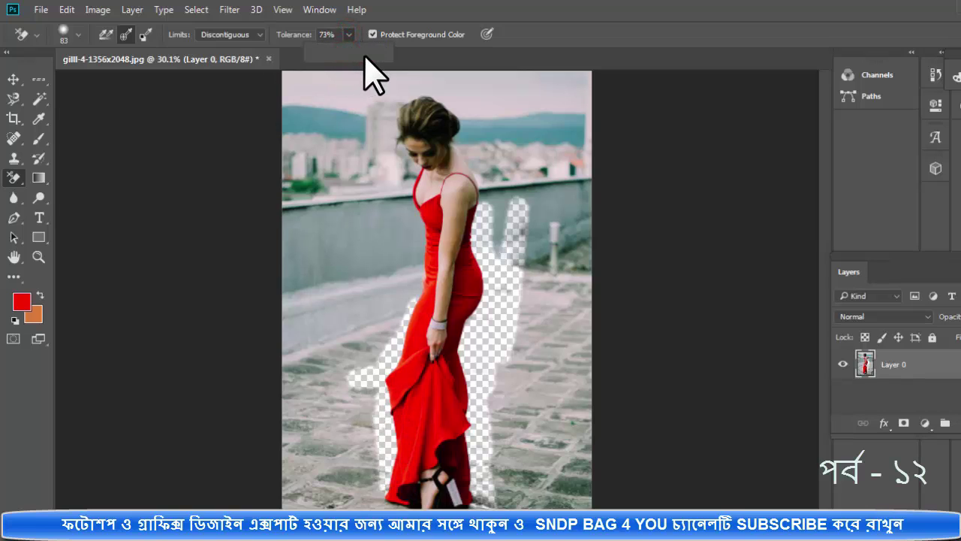
{"action": "left_click_drag", "start_coordinate": [400, 313], "coordinate": [411, 370]}
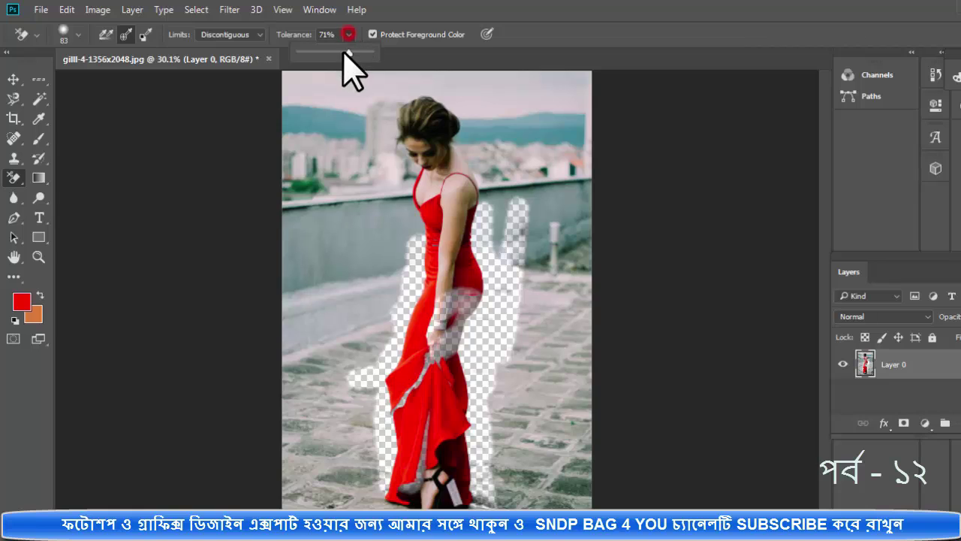
{"action": "left_click_drag", "start_coordinate": [331, 53], "coordinate": [350, 53]}
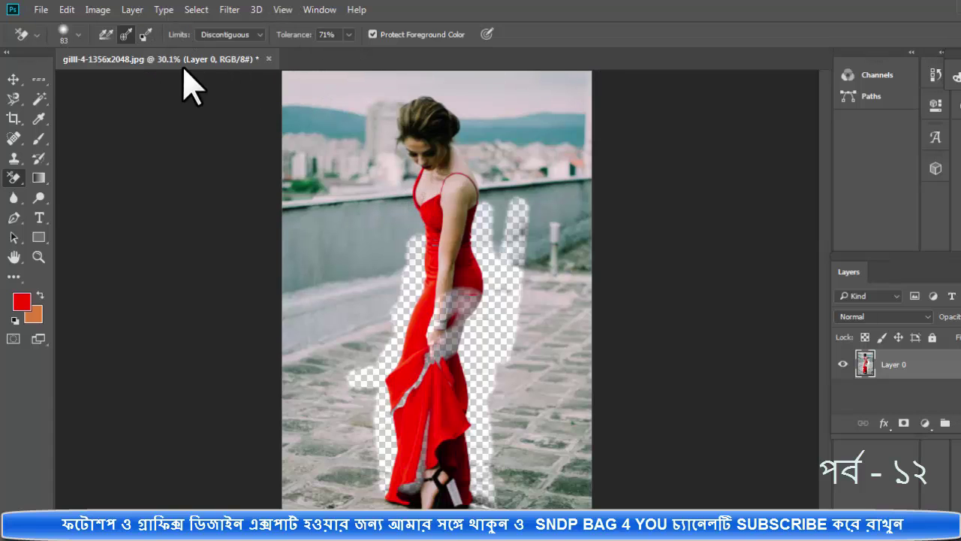
Step: Close the red-dress photo unsaved and open woman-great-hair.jpg from the Desktop's photo1 folder
{"action": "left_click", "coordinate": [268, 59]}
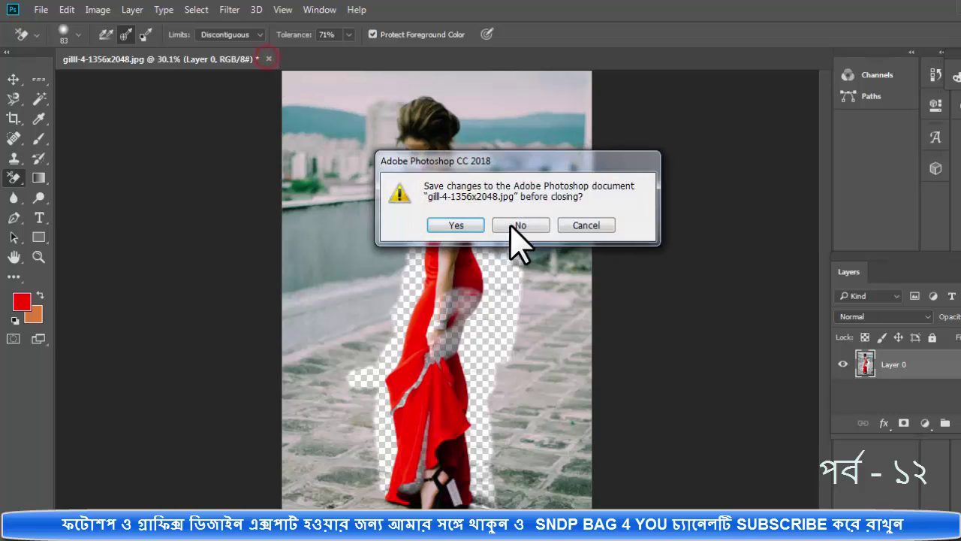
{"action": "left_click", "coordinate": [515, 223]}
{"action": "double_click", "coordinate": [369, 218]}
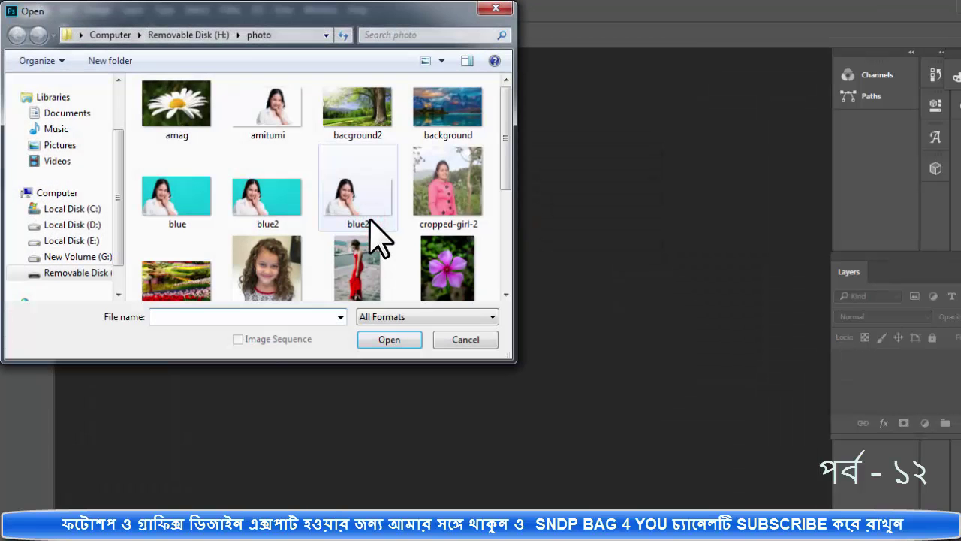
{"action": "mouse_move", "coordinate": [67, 211]}
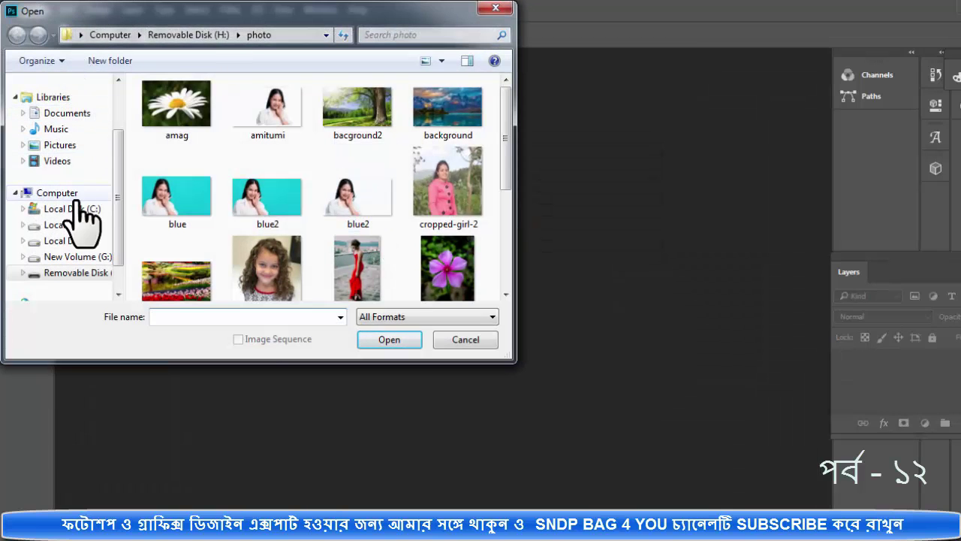
{"action": "left_click_drag", "start_coordinate": [110, 157], "coordinate": [116, 101]}
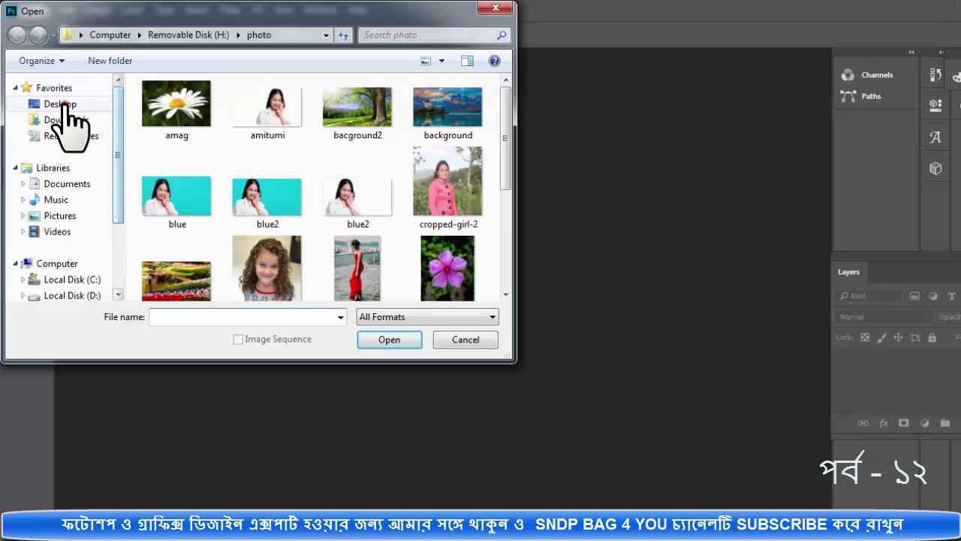
{"action": "left_click", "coordinate": [65, 105]}
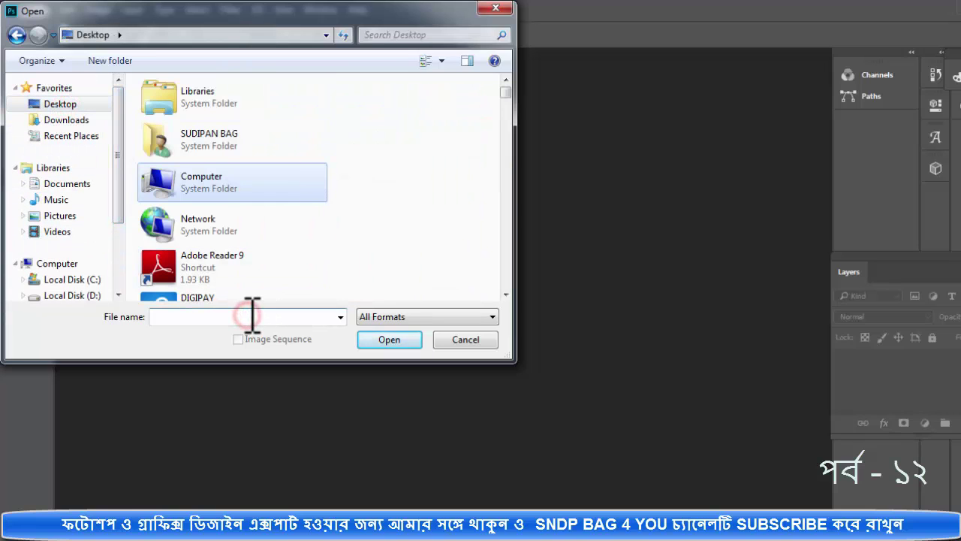
{"action": "type", "text": "o"}
{"action": "key", "text": "BackSpace"}
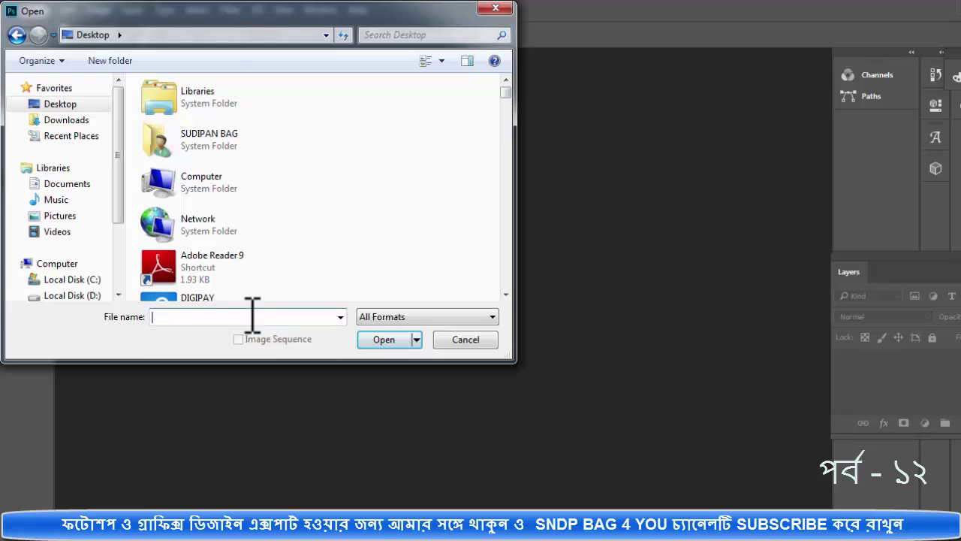
{"action": "type", "text": "photo"}
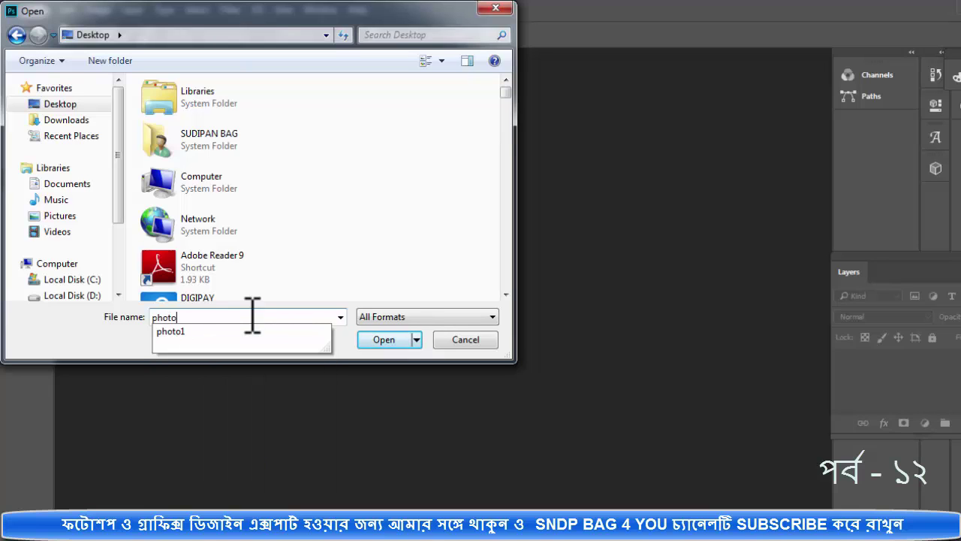
{"action": "key", "text": "Down"}
{"action": "key", "text": "Return"}
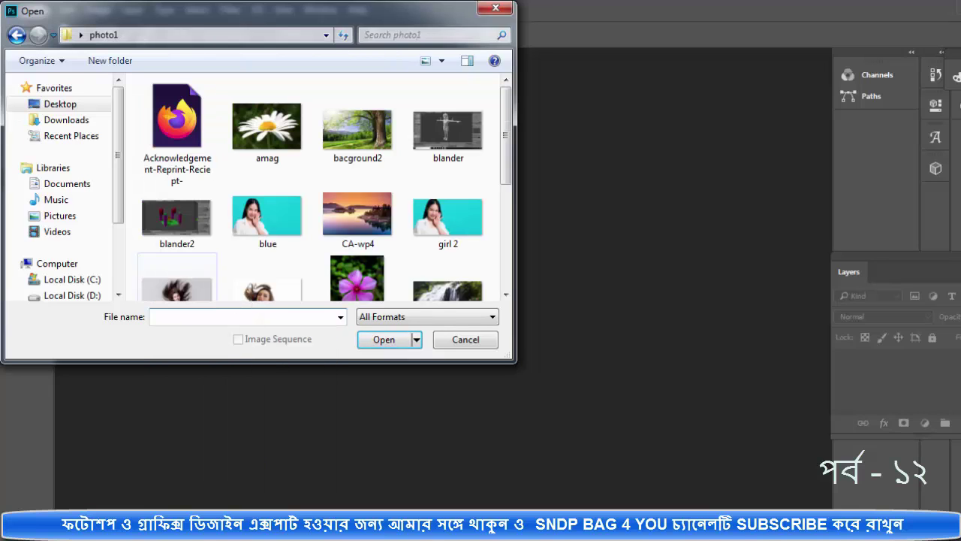
{"action": "left_click_drag", "start_coordinate": [504, 120], "coordinate": [515, 203]}
{"action": "double_click", "coordinate": [461, 204]}
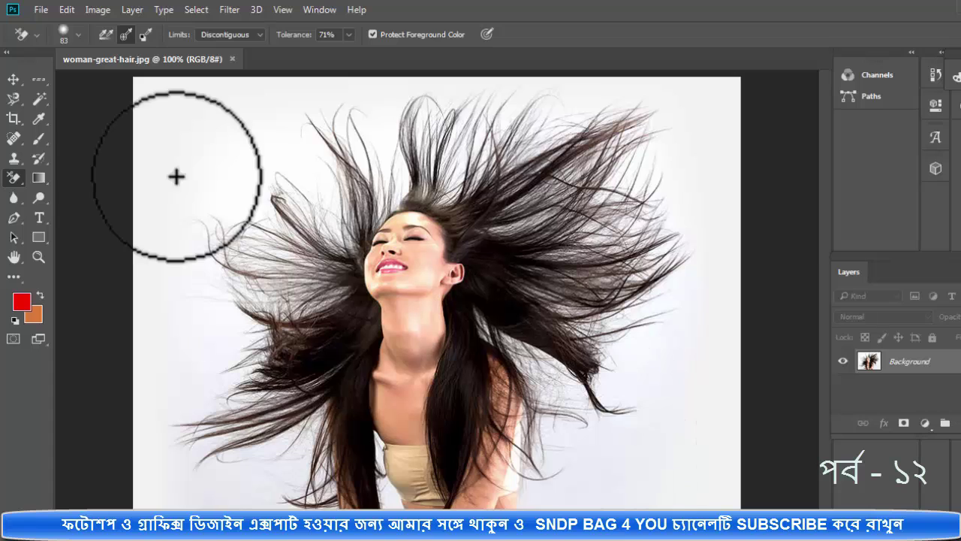
{"action": "left_click", "coordinate": [124, 34]}
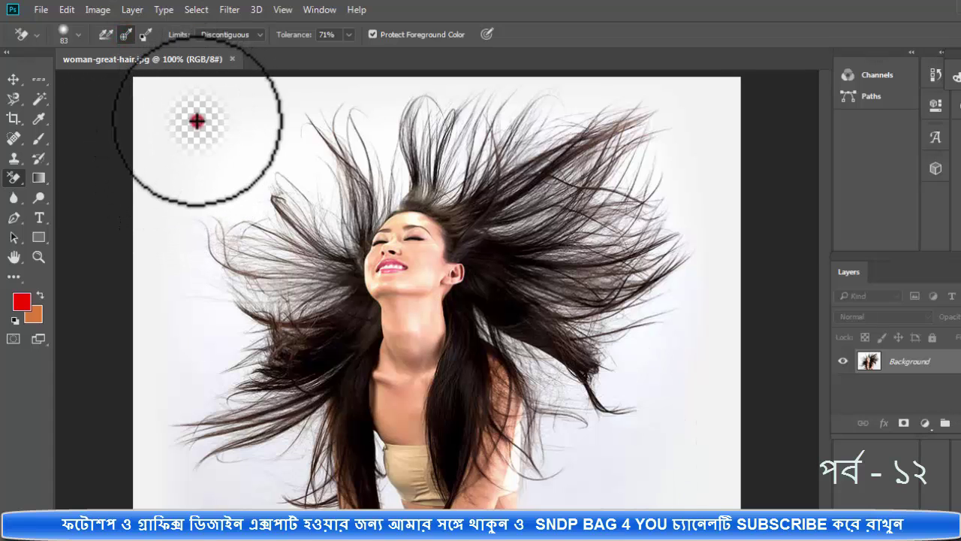
{"action": "mouse_move", "coordinate": [197, 120]}
{"action": "left_mouse_down"}
{"action": "mouse_move", "coordinate": [270, 112]}
{"action": "mouse_move", "coordinate": [290, 133]}
{"action": "mouse_move", "coordinate": [257, 226]}
{"action": "mouse_move", "coordinate": [258, 329]}
{"action": "mouse_move", "coordinate": [272, 401]}
{"action": "mouse_move", "coordinate": [308, 308]}
{"action": "mouse_move", "coordinate": [215, 381]}
{"action": "mouse_move", "coordinate": [195, 283]}
{"action": "mouse_move", "coordinate": [147, 302]}
{"action": "mouse_move", "coordinate": [182, 180]}
{"action": "mouse_move", "coordinate": [146, 150]}
{"action": "mouse_move", "coordinate": [215, 95]}
{"action": "mouse_move", "coordinate": [347, 92]}
{"action": "mouse_move", "coordinate": [480, 135]}
{"action": "mouse_move", "coordinate": [438, 168]}
{"action": "mouse_move", "coordinate": [365, 168]}
{"action": "mouse_move", "coordinate": [392, 175]}
{"action": "left_mouse_up"}
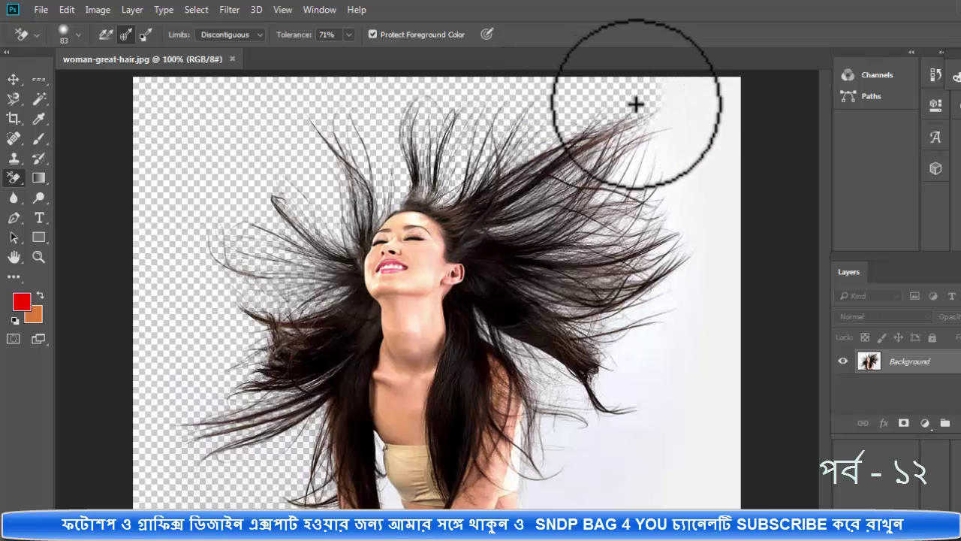
{"action": "mouse_move", "coordinate": [635, 103]}
{"action": "left_mouse_down"}
{"action": "mouse_move", "coordinate": [665, 101]}
{"action": "mouse_move", "coordinate": [663, 138]}
{"action": "mouse_move", "coordinate": [532, 124]}
{"action": "left_mouse_up"}
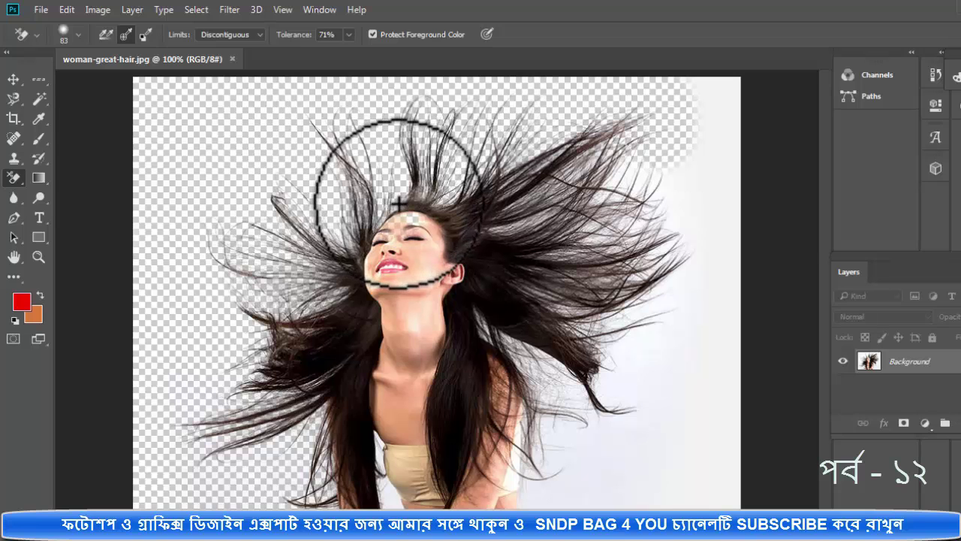
{"action": "mouse_move", "coordinate": [410, 203]}
{"action": "left_mouse_down"}
{"action": "mouse_move", "coordinate": [434, 239]}
{"action": "mouse_move", "coordinate": [389, 302]}
{"action": "mouse_move", "coordinate": [410, 318]}
{"action": "mouse_move", "coordinate": [427, 299]}
{"action": "left_mouse_up"}
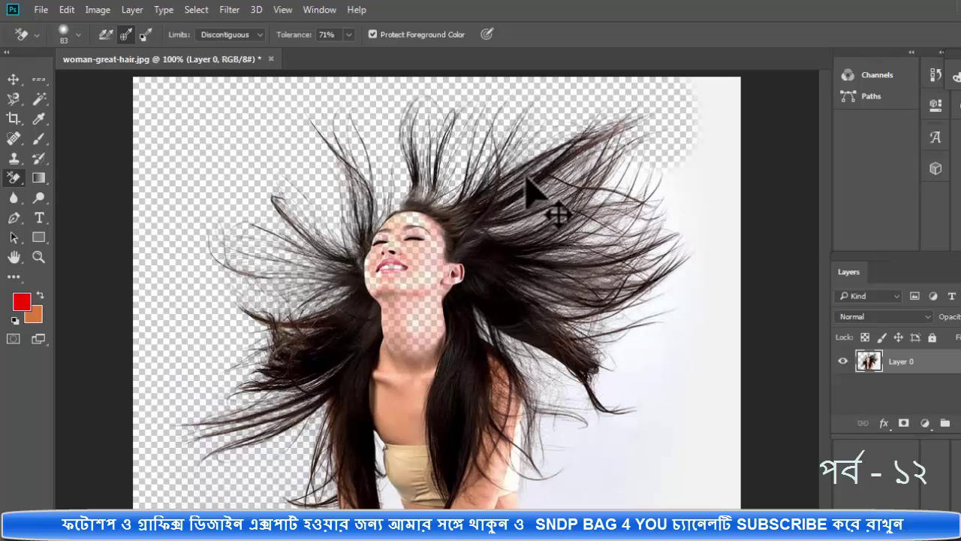
{"action": "key", "text": "F12"}
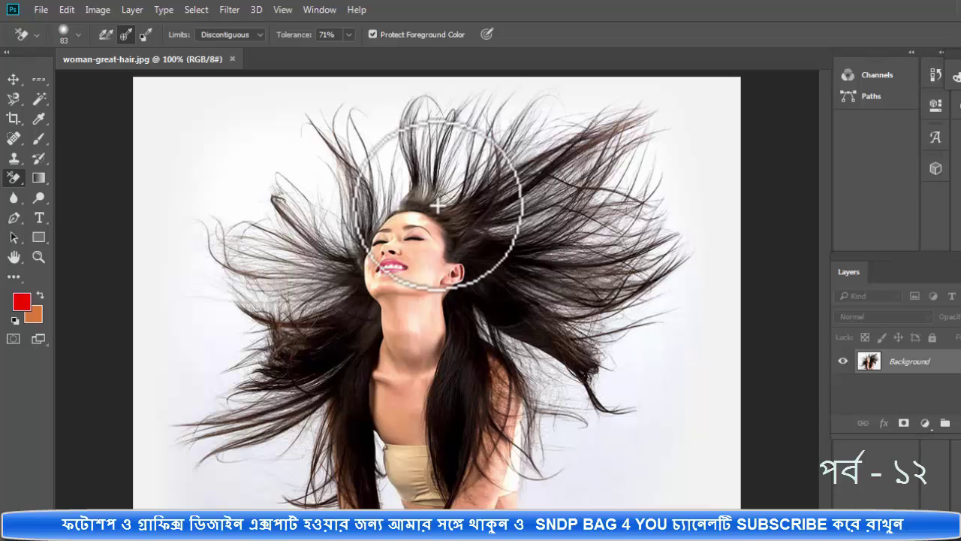
Step: Erase the pale backdrop at the top, right and among the upper-left hair strands
{"action": "left_click", "coordinate": [197, 117]}
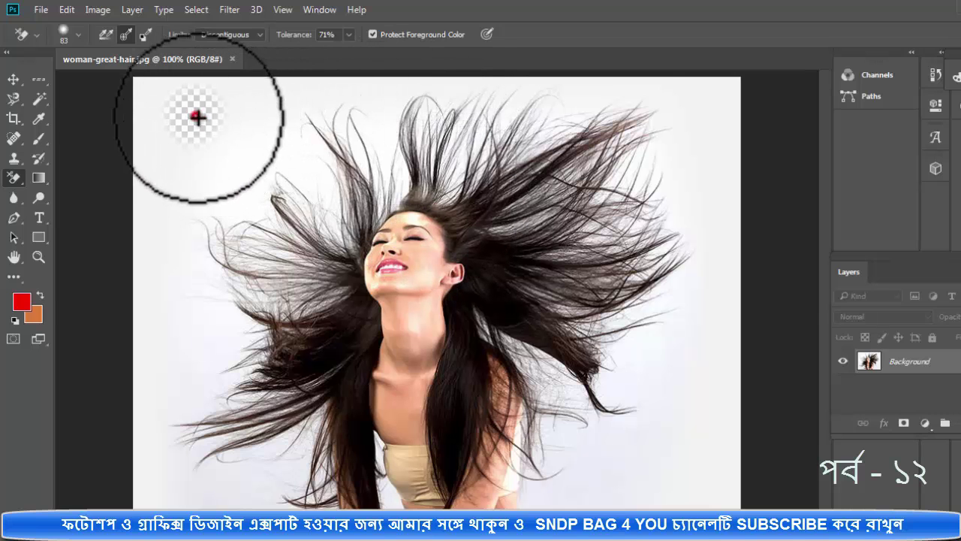
{"action": "mouse_move", "coordinate": [197, 116]}
{"action": "left_mouse_down"}
{"action": "mouse_move", "coordinate": [595, 164]}
{"action": "mouse_move", "coordinate": [693, 288]}
{"action": "mouse_move", "coordinate": [686, 424]}
{"action": "mouse_move", "coordinate": [756, 326]}
{"action": "mouse_move", "coordinate": [592, 458]}
{"action": "mouse_move", "coordinate": [543, 466]}
{"action": "mouse_move", "coordinate": [555, 525]}
{"action": "left_mouse_up"}
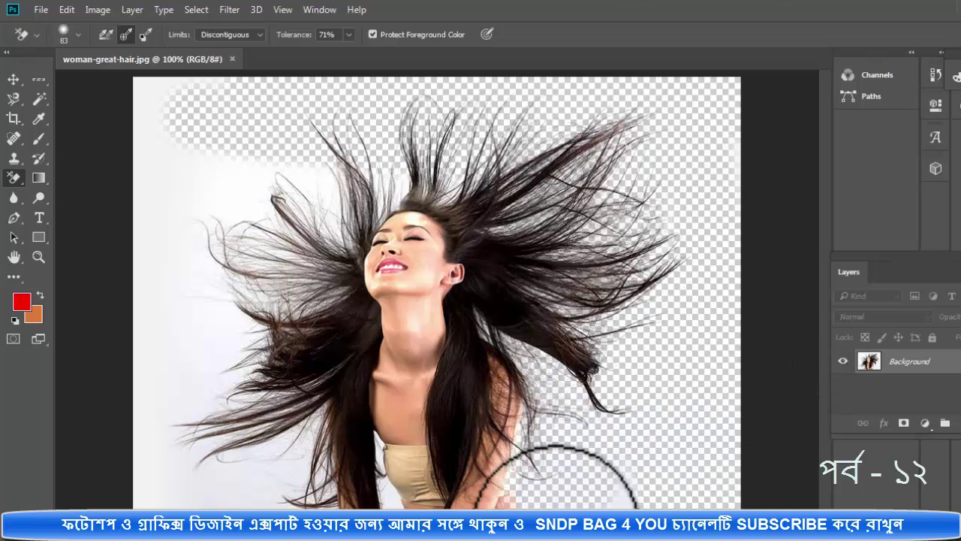
{"action": "mouse_move", "coordinate": [233, 230]}
{"action": "left_mouse_down"}
{"action": "mouse_move", "coordinate": [271, 173]}
{"action": "mouse_move", "coordinate": [390, 173]}
{"action": "mouse_move", "coordinate": [247, 193]}
{"action": "mouse_move", "coordinate": [100, 88]}
{"action": "mouse_move", "coordinate": [215, 71]}
{"action": "mouse_move", "coordinate": [178, 310]}
{"action": "mouse_move", "coordinate": [138, 193]}
{"action": "mouse_move", "coordinate": [174, 489]}
{"action": "mouse_move", "coordinate": [229, 537]}
{"action": "mouse_move", "coordinate": [302, 457]}
{"action": "mouse_move", "coordinate": [308, 497]}
{"action": "left_mouse_up"}
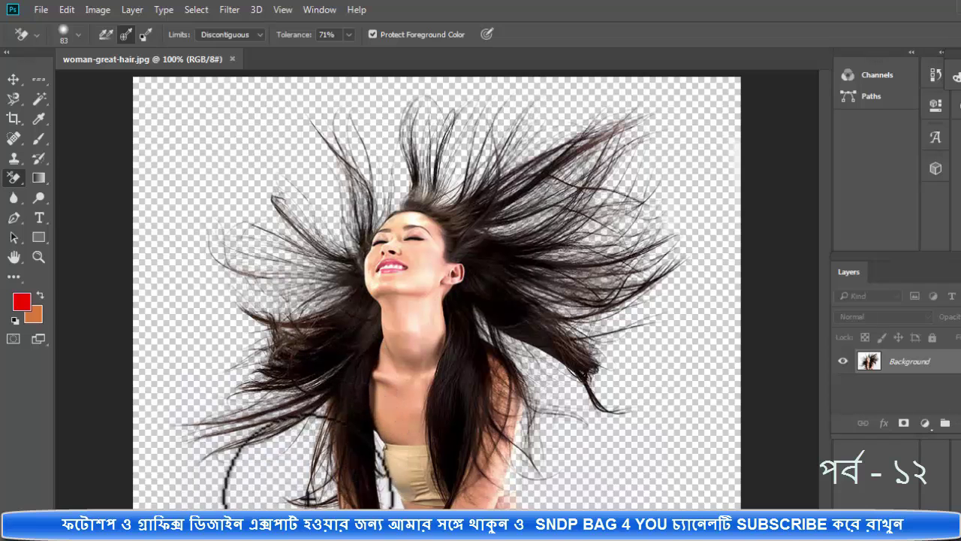
{"action": "left_click", "coordinate": [268, 188]}
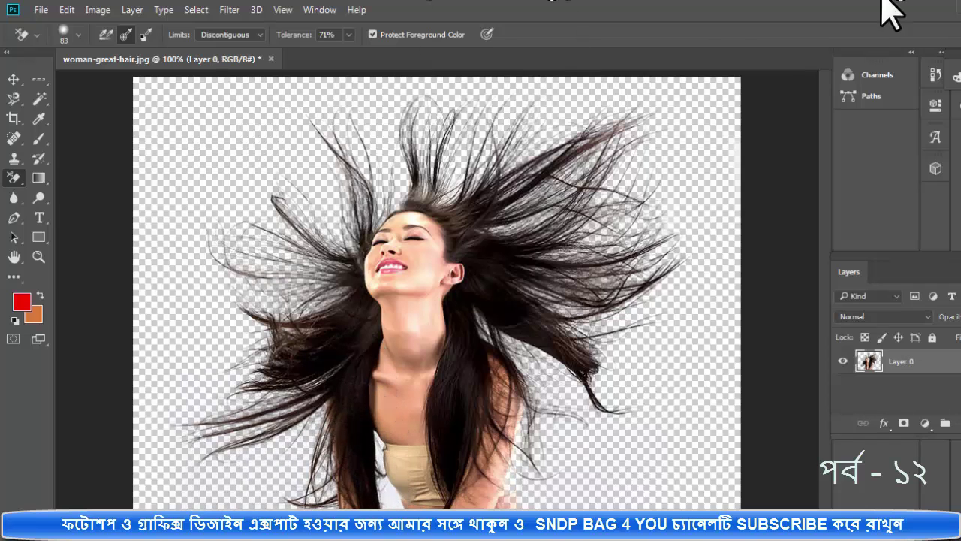
{"action": "mouse_move", "coordinate": [613, 246]}
{"action": "left_mouse_down"}
{"action": "mouse_move", "coordinate": [623, 518]}
{"action": "mouse_move", "coordinate": [654, 253]}
{"action": "mouse_move", "coordinate": [618, 208]}
{"action": "mouse_move", "coordinate": [627, 209]}
{"action": "left_mouse_up"}
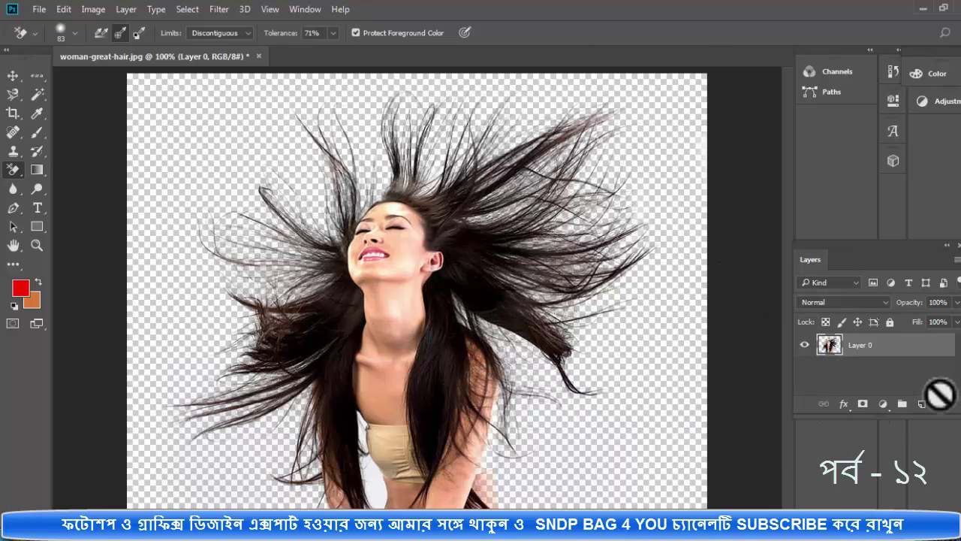
Step: Add a new layer and fill it with a yellow colour via Edit > Fill
{"action": "left_click", "coordinate": [923, 404]}
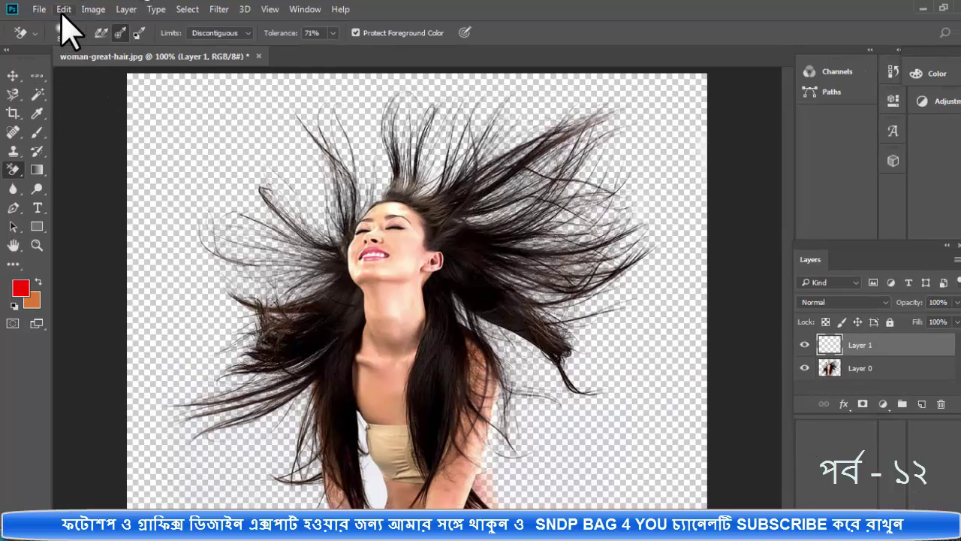
{"action": "left_click", "coordinate": [64, 9]}
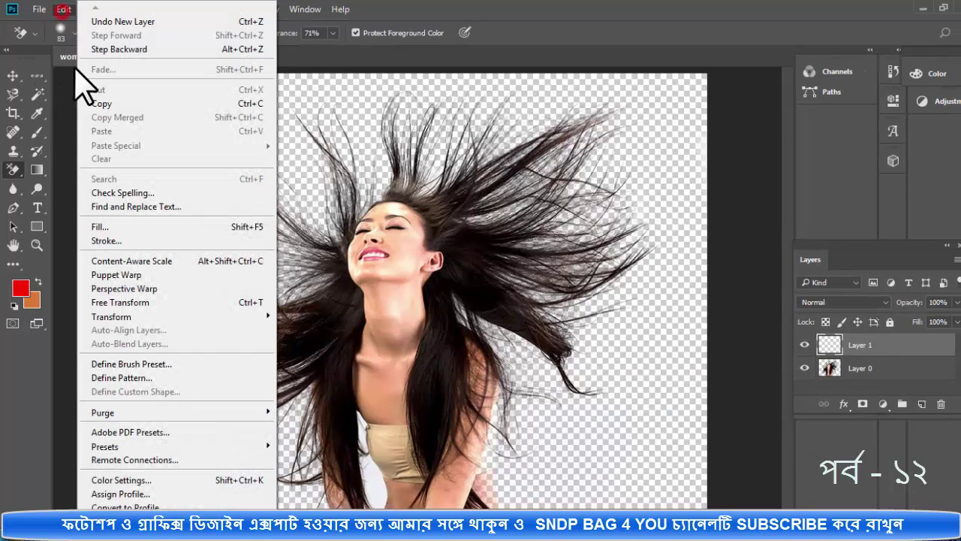
{"action": "left_click", "coordinate": [120, 224]}
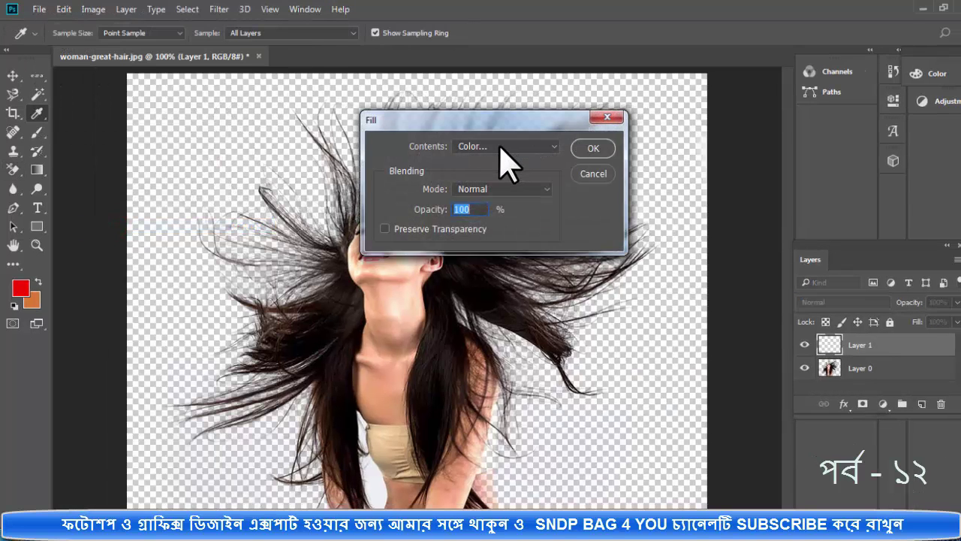
{"action": "left_click", "coordinate": [499, 146]}
{"action": "left_click", "coordinate": [483, 180]}
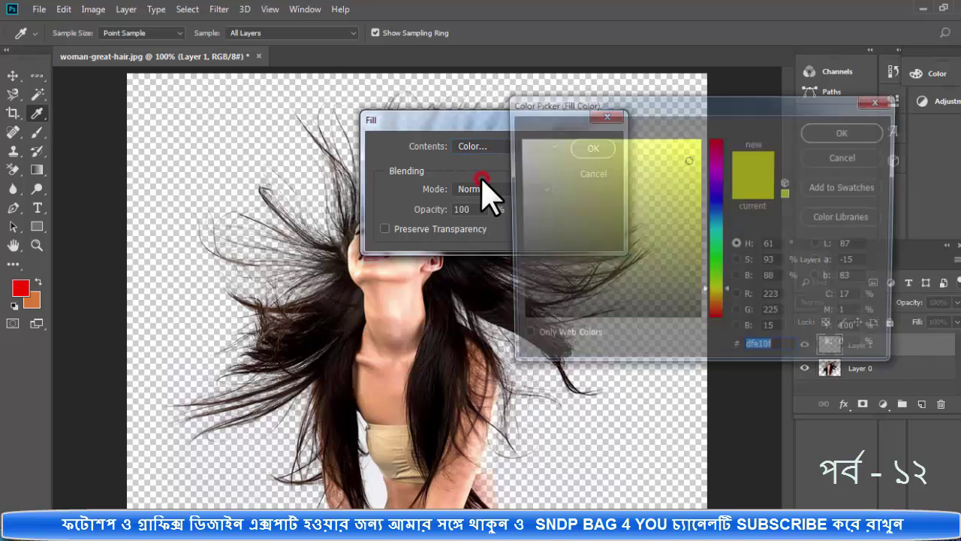
{"action": "left_click", "coordinate": [822, 138]}
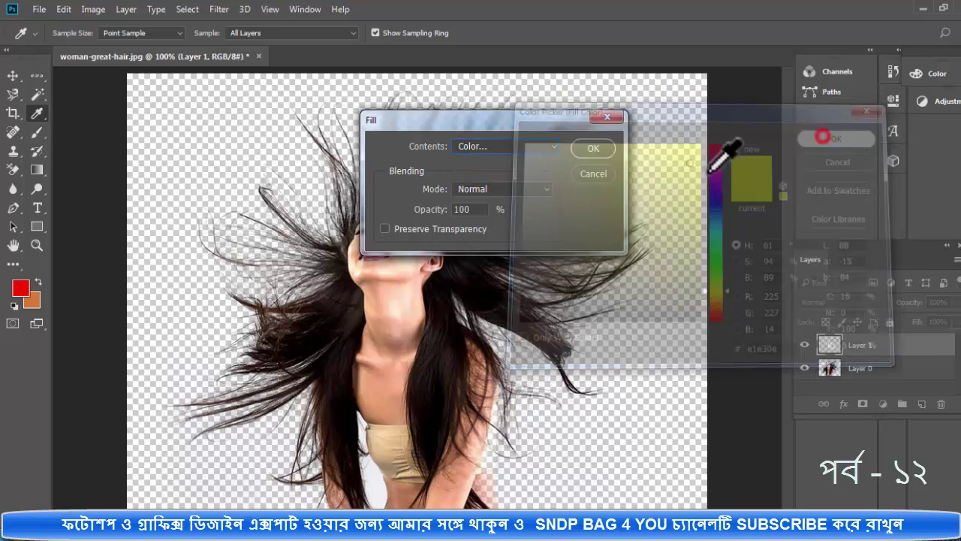
{"action": "left_click", "coordinate": [591, 154]}
Step: Drag the yellow layer beneath the cut-out woman layer
{"action": "key", "text": "e"}
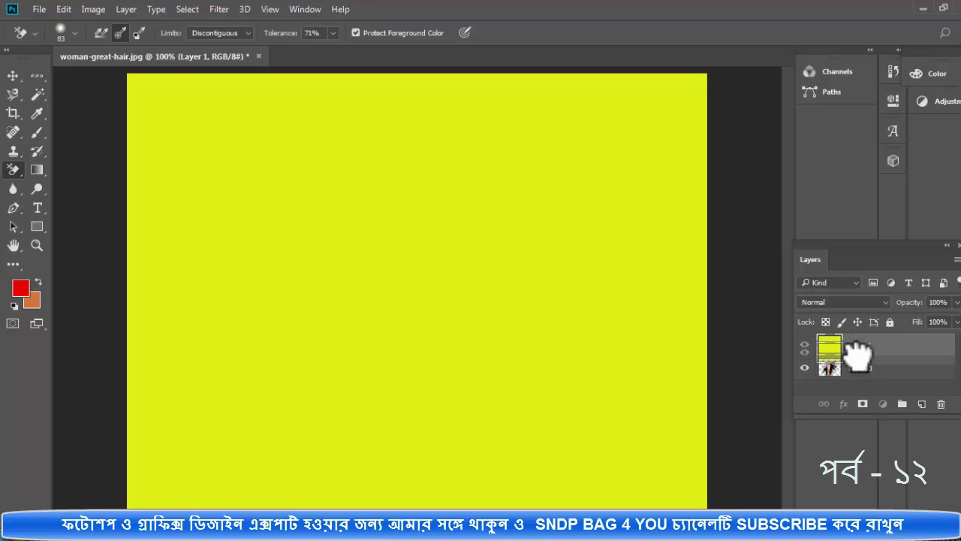
{"action": "left_click_drag", "start_coordinate": [869, 345], "coordinate": [869, 370]}
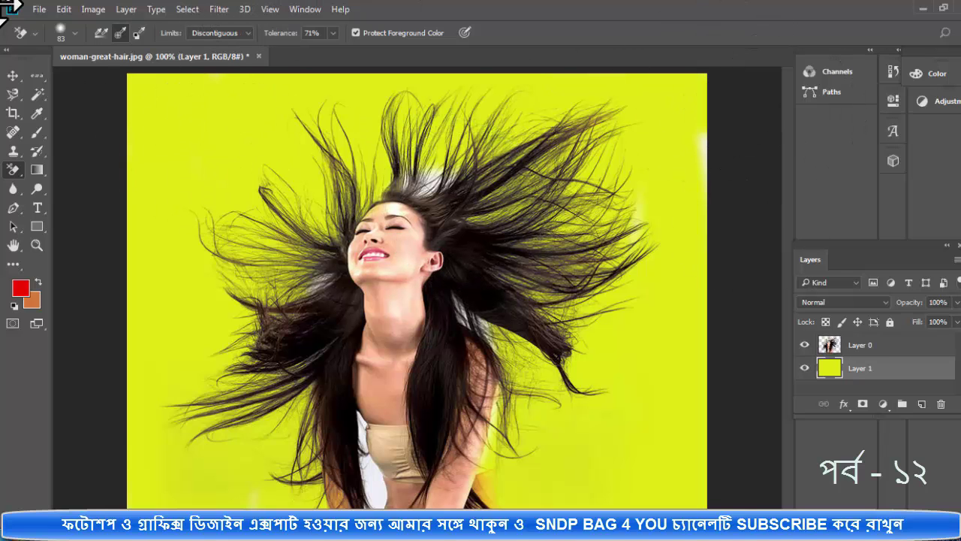
{"action": "left_click", "coordinate": [39, 9]}
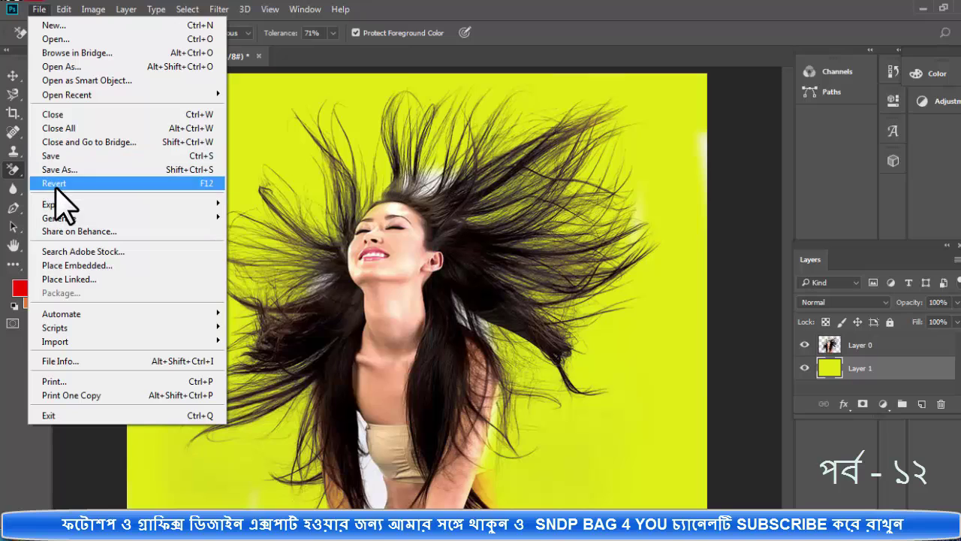
Step: Revert to the original white-background photo and add a new empty layer
{"action": "left_click", "coordinate": [63, 184]}
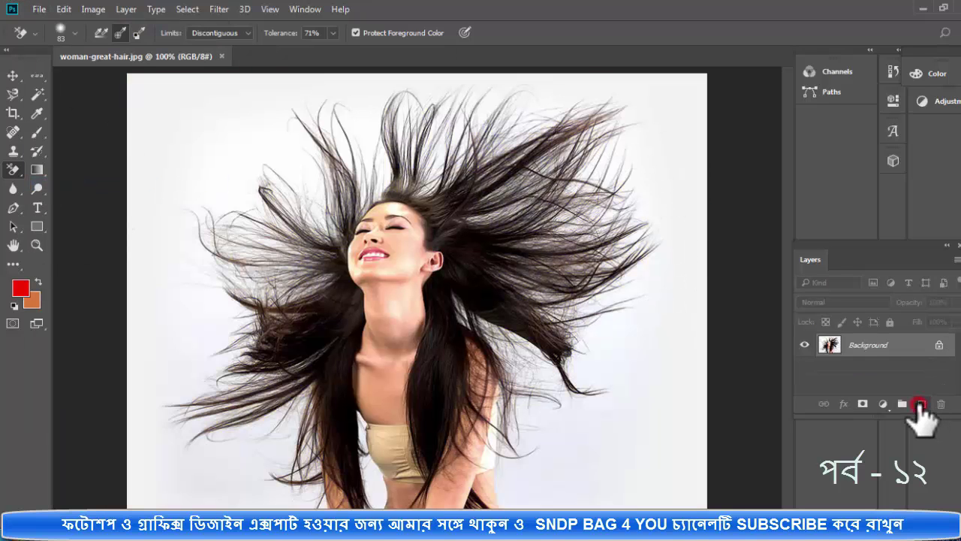
{"action": "left_click", "coordinate": [920, 406]}
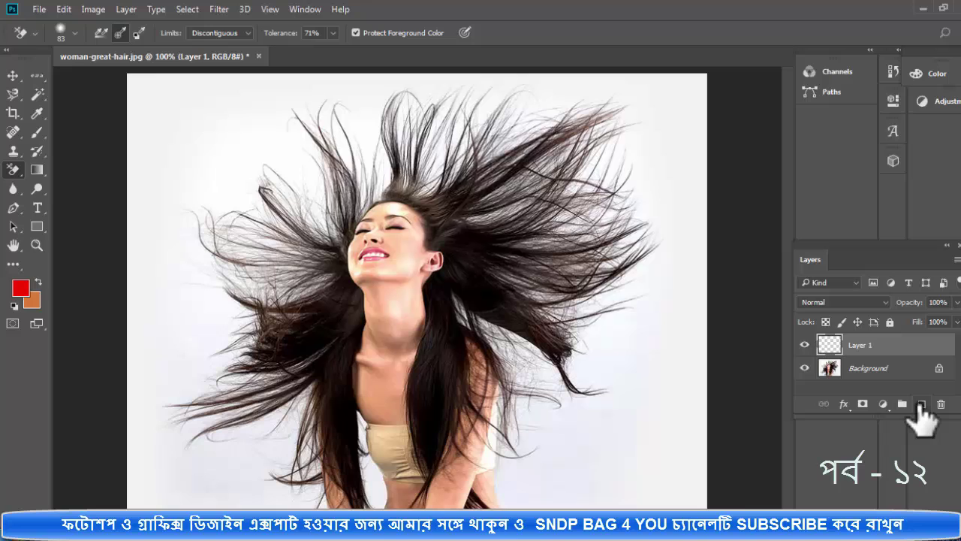
{"action": "left_click", "coordinate": [63, 11]}
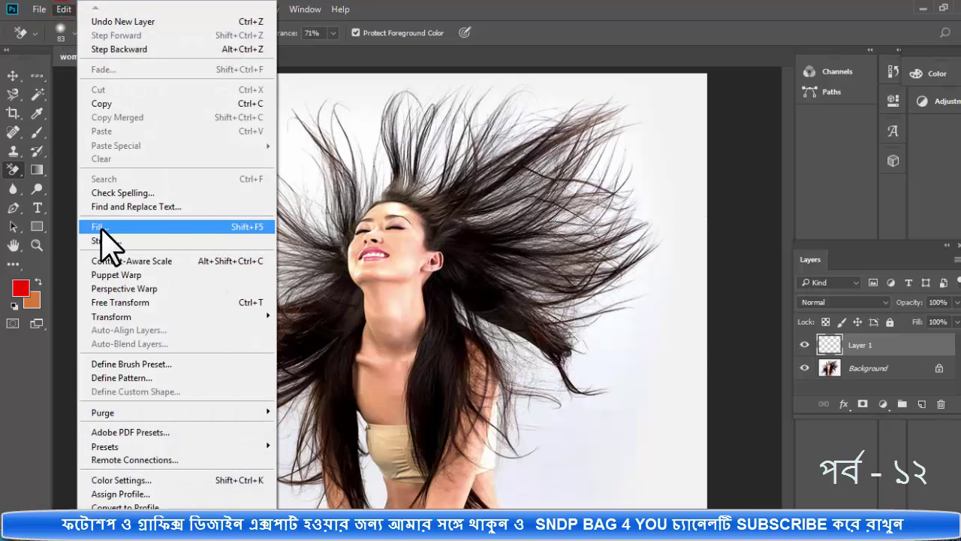
{"action": "left_click", "coordinate": [328, 81]}
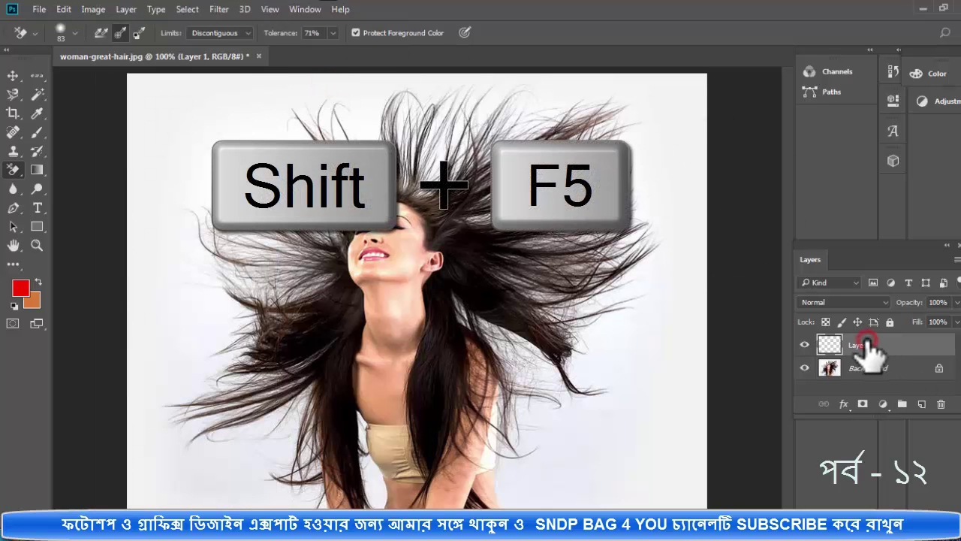
Step: Fill the new layer with yellow-green #dde00b and try dragging it below the photo
{"action": "key", "text": "shift+F5"}
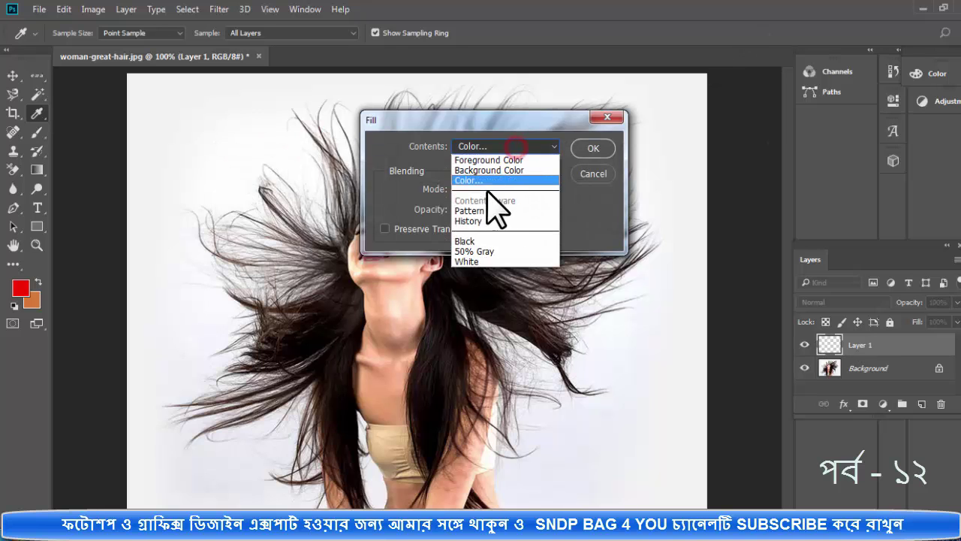
{"action": "left_click", "coordinate": [492, 183]}
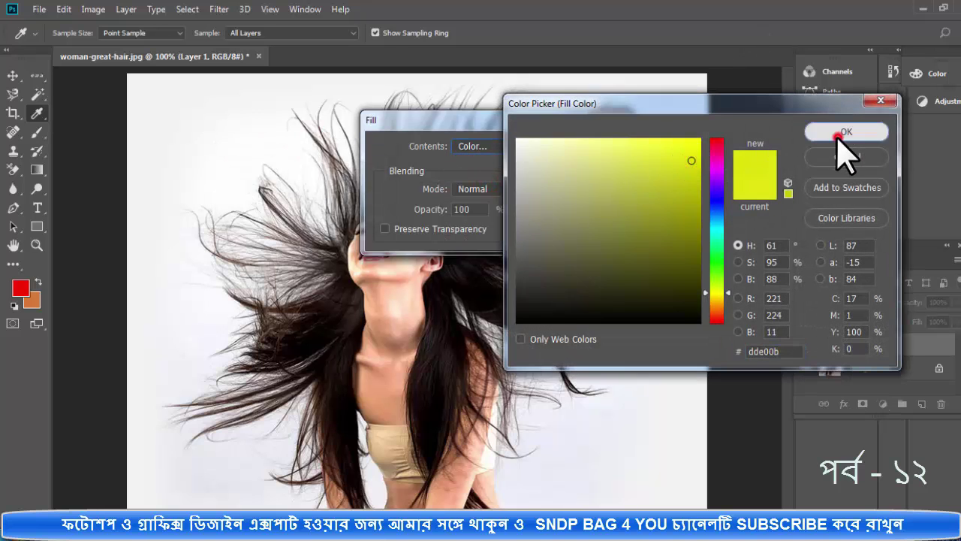
{"action": "left_click", "coordinate": [839, 135]}
{"action": "left_click", "coordinate": [605, 150]}
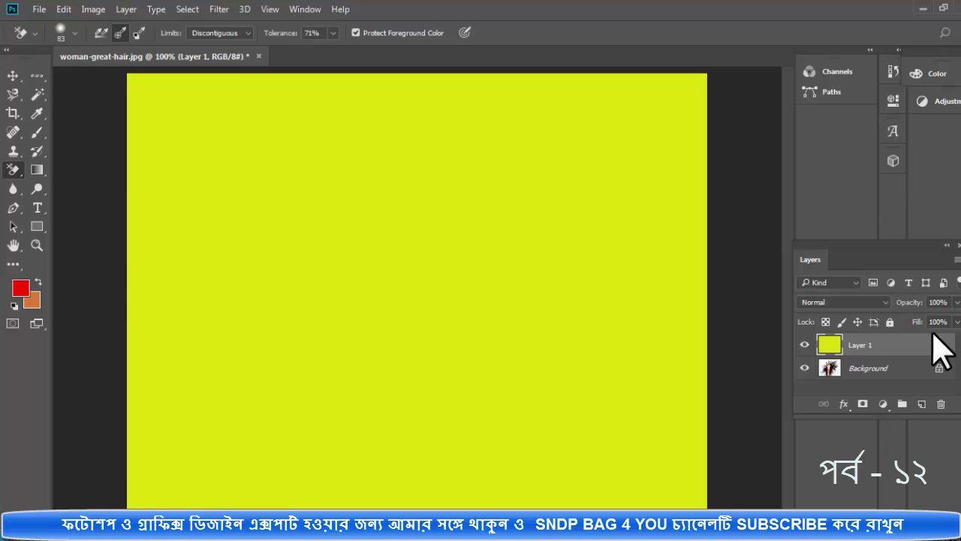
{"action": "left_click_drag", "start_coordinate": [878, 342], "coordinate": [890, 369]}
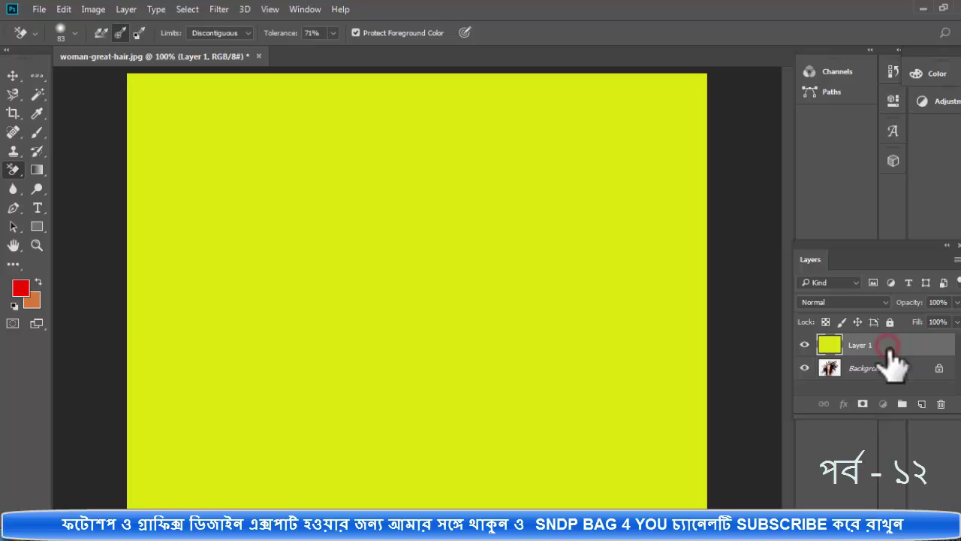
Step: Unlock the Background layer as Layer 0 and drag it above the yellow Layer 1
{"action": "left_click", "coordinate": [939, 368]}
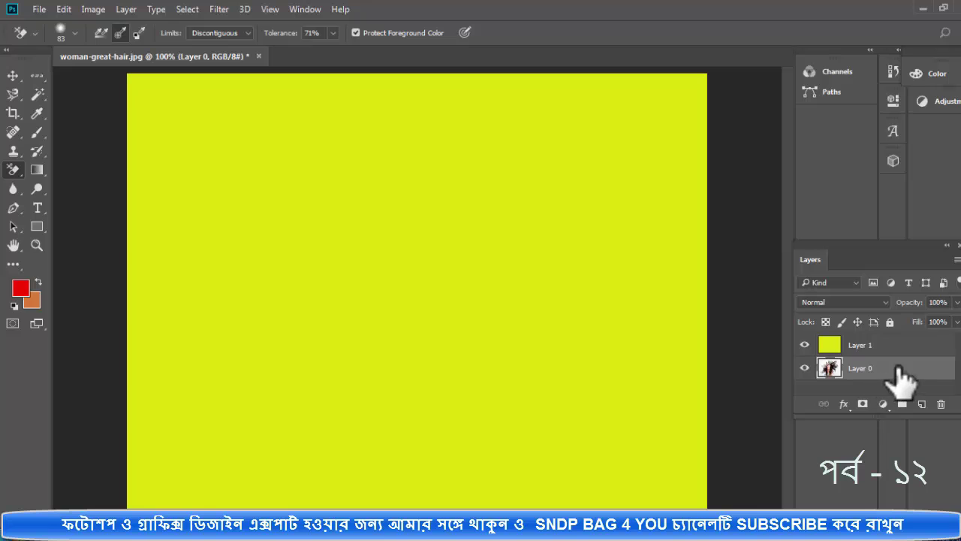
{"action": "left_click_drag", "start_coordinate": [878, 353], "coordinate": [879, 350]}
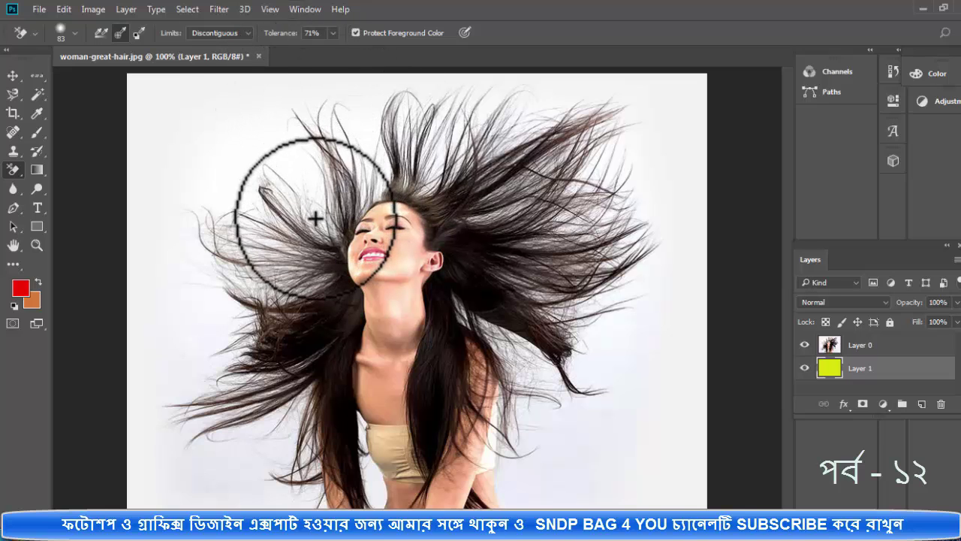
Step: Select Layer 0, erase a white patch at the top-left corner, and toggle its visibility to check
{"action": "left_click", "coordinate": [186, 105]}
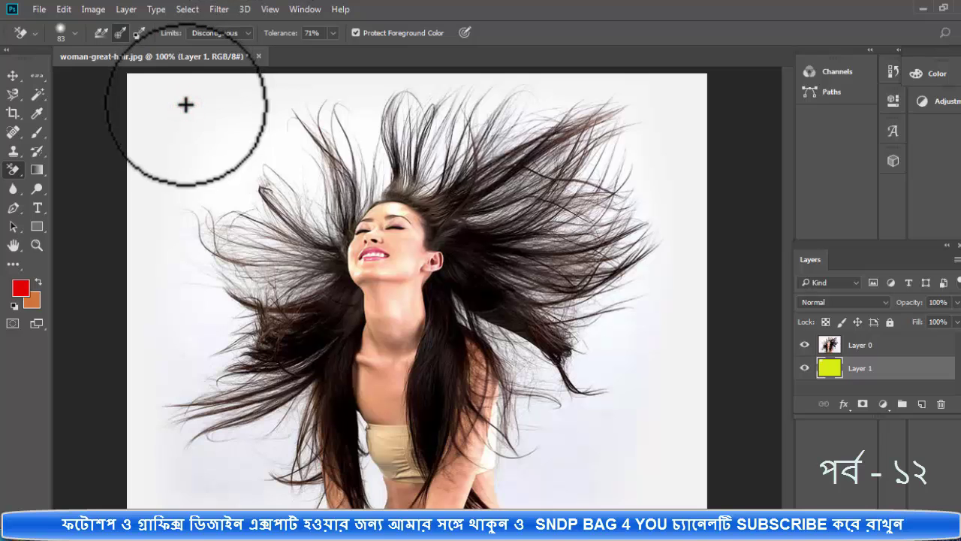
{"action": "left_click", "coordinate": [178, 112]}
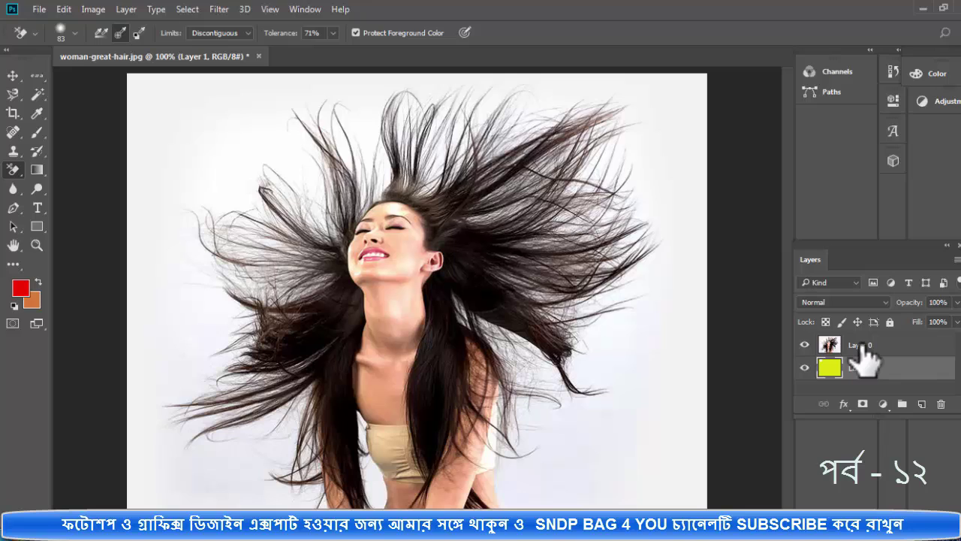
{"action": "left_click", "coordinate": [859, 344]}
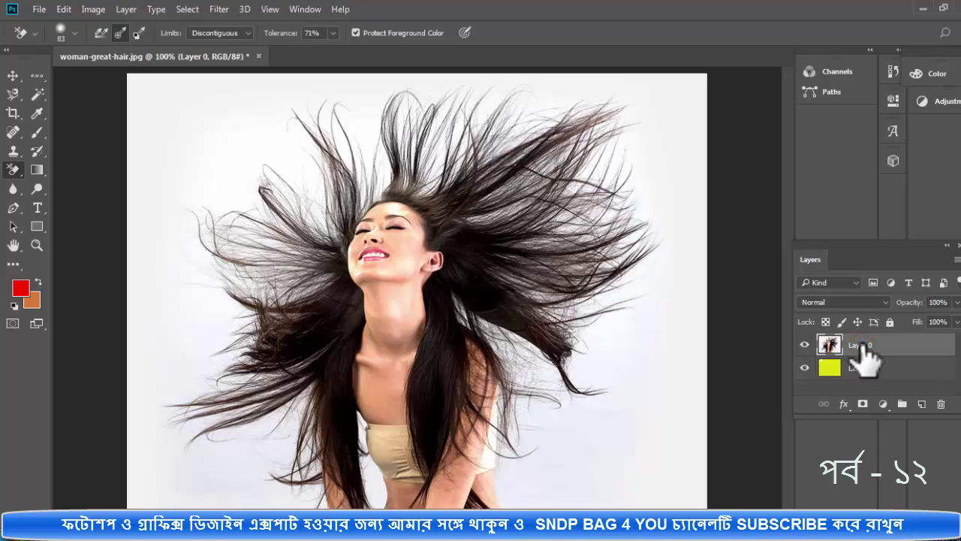
{"action": "left_click", "coordinate": [860, 368], "text": "shift"}
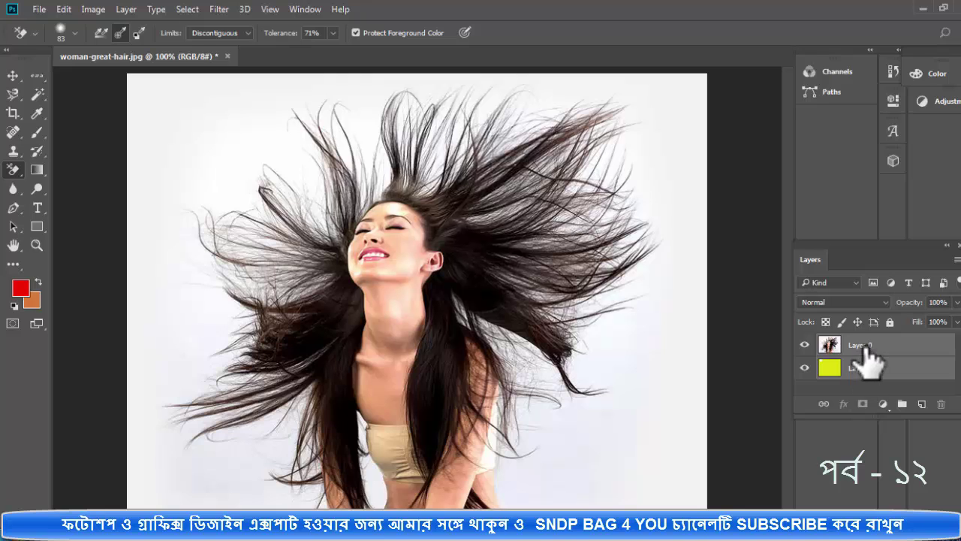
{"action": "left_click", "coordinate": [861, 345]}
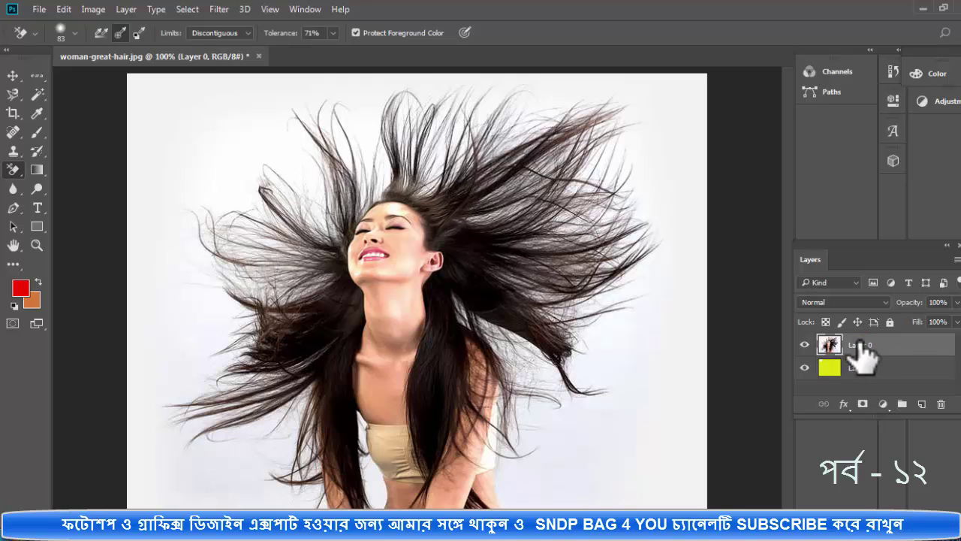
{"action": "left_click_drag", "start_coordinate": [176, 97], "coordinate": [199, 143]}
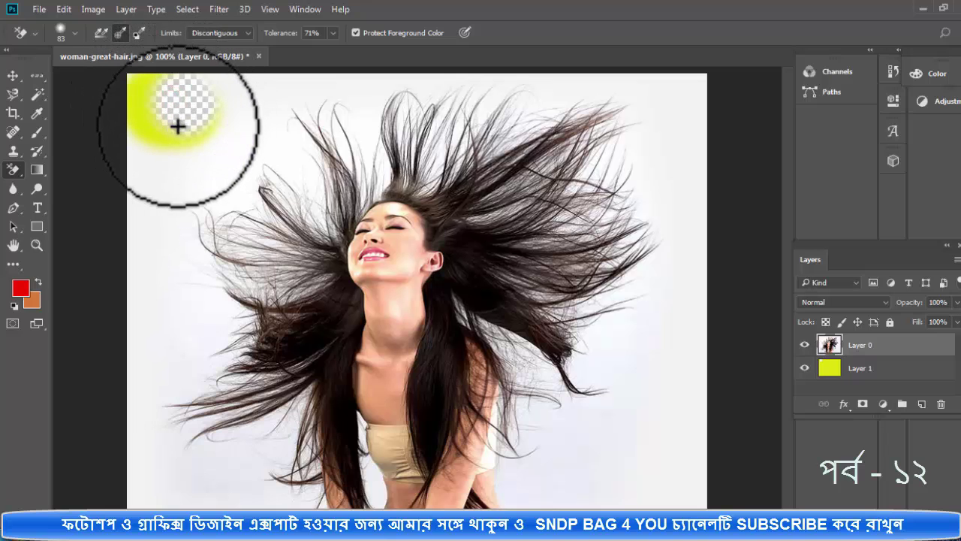
{"action": "mouse_move", "coordinate": [199, 143]}
{"action": "left_mouse_down"}
{"action": "mouse_move", "coordinate": [166, 112]}
{"action": "mouse_move", "coordinate": [172, 82]}
{"action": "mouse_move", "coordinate": [182, 113]}
{"action": "mouse_move", "coordinate": [180, 101]}
{"action": "left_mouse_up"}
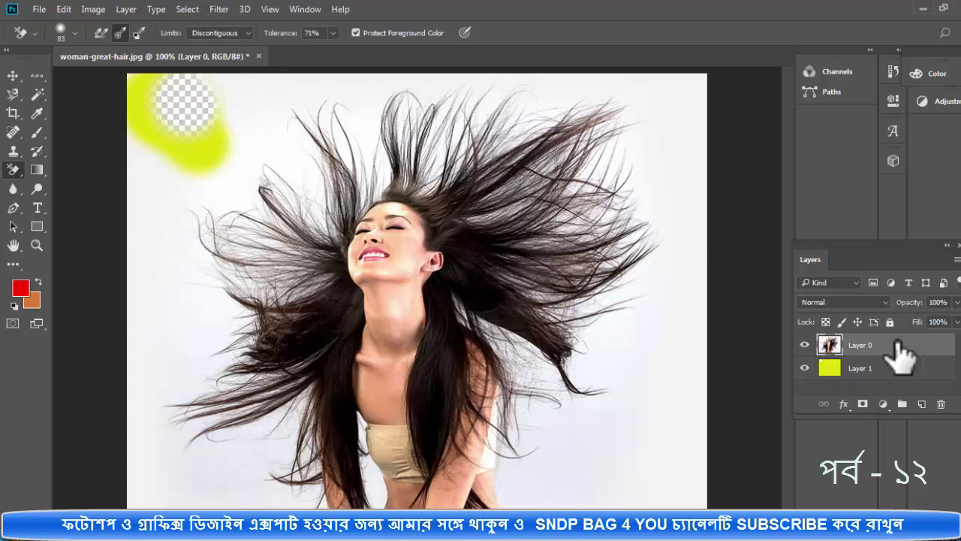
{"action": "left_click", "coordinate": [802, 344]}
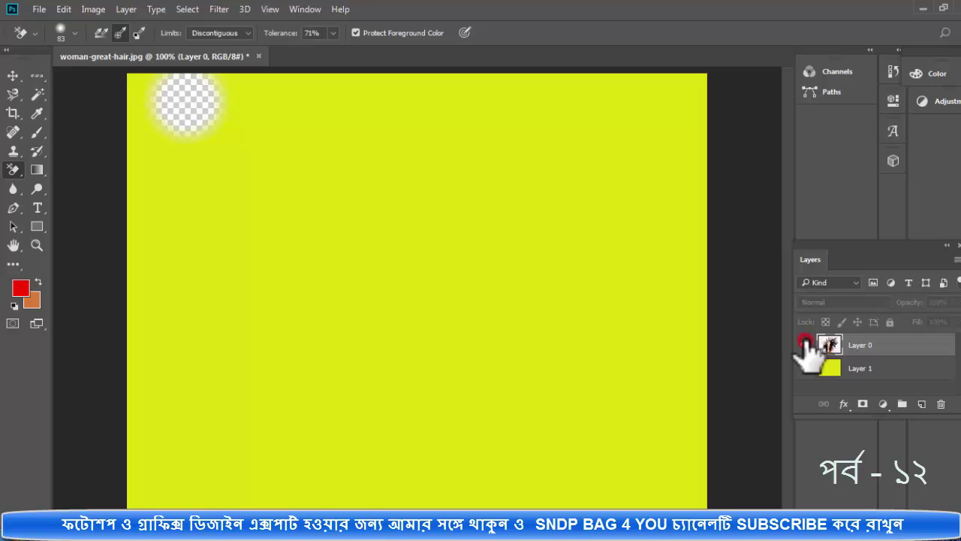
{"action": "left_click", "coordinate": [804, 344]}
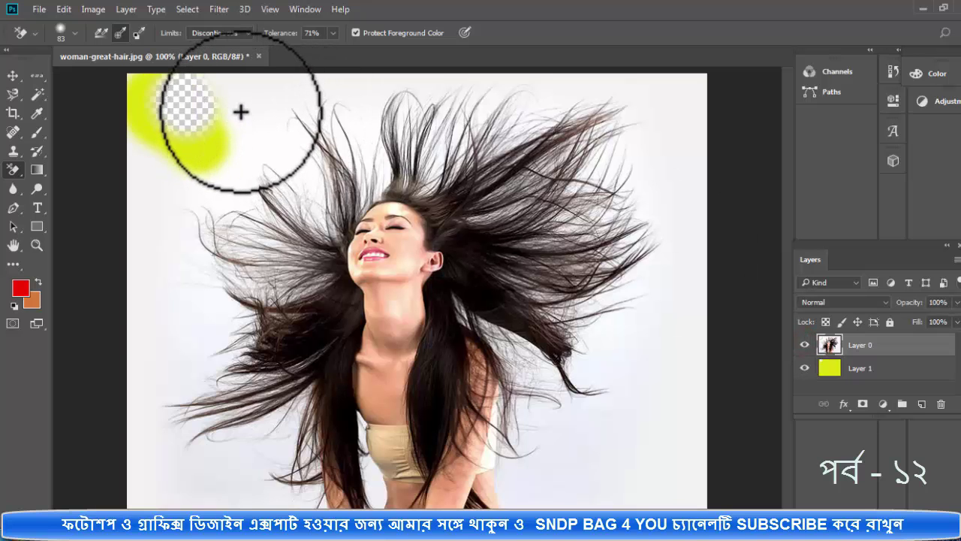
Step: Erase bands of white in the upper hair, then undo those trial strokes
{"action": "mouse_move", "coordinate": [240, 112]}
{"action": "left_mouse_down"}
{"action": "mouse_move", "coordinate": [319, 209]}
{"action": "mouse_move", "coordinate": [348, 112]}
{"action": "mouse_move", "coordinate": [361, 184]}
{"action": "mouse_move", "coordinate": [394, 150]}
{"action": "mouse_move", "coordinate": [428, 135]}
{"action": "mouse_move", "coordinate": [386, 136]}
{"action": "left_mouse_up"}
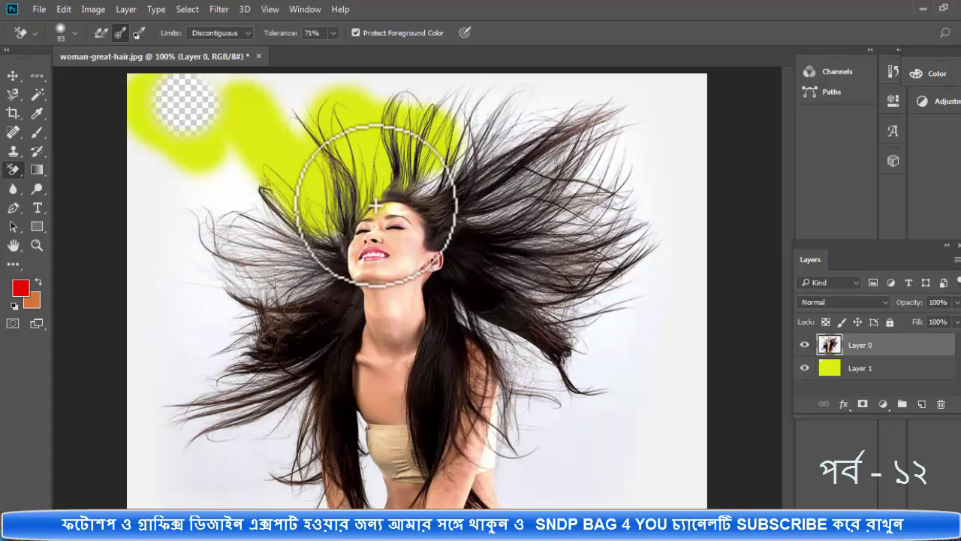
{"action": "key", "text": "ctrl+z"}
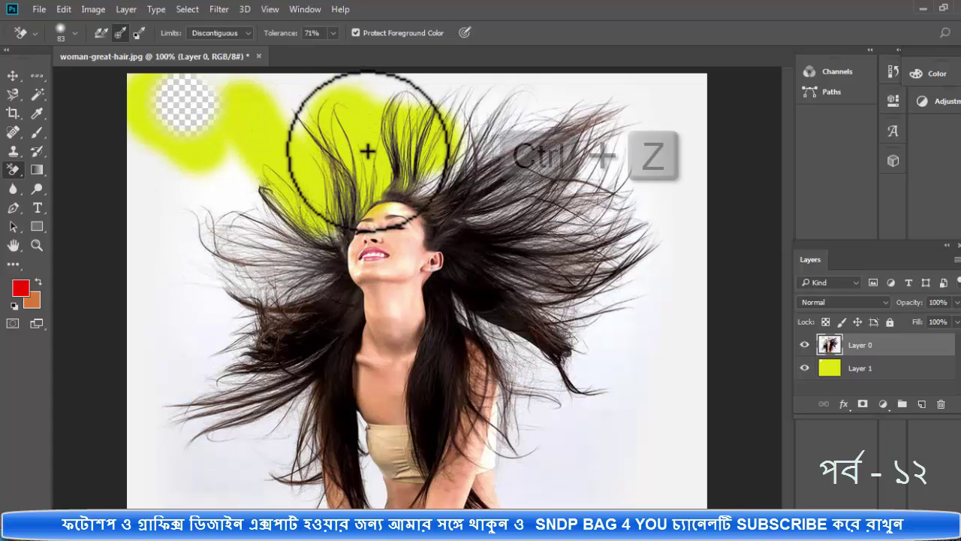
{"action": "key", "text": "ctrl+z"}
{"action": "mouse_move", "coordinate": [298, 101]}
{"action": "left_mouse_down"}
{"action": "mouse_move", "coordinate": [342, 167]}
{"action": "mouse_move", "coordinate": [371, 103]}
{"action": "left_mouse_up"}
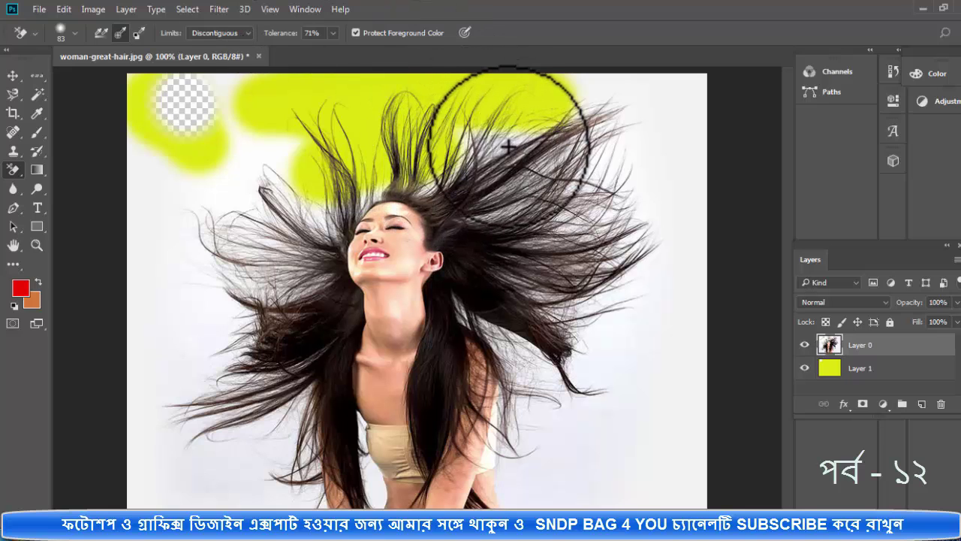
{"action": "key", "text": "ctrl+z"}
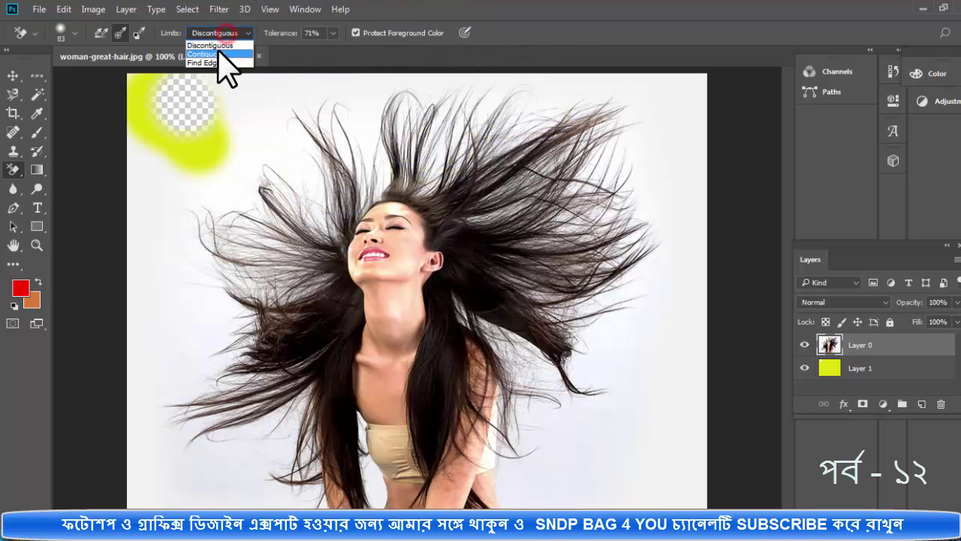
Step: Set Limits to Contiguous and erase backdrop patches in the top hair and right of the head
{"action": "left_click", "coordinate": [218, 54]}
{"action": "left_click_drag", "start_coordinate": [399, 108], "coordinate": [424, 149]}
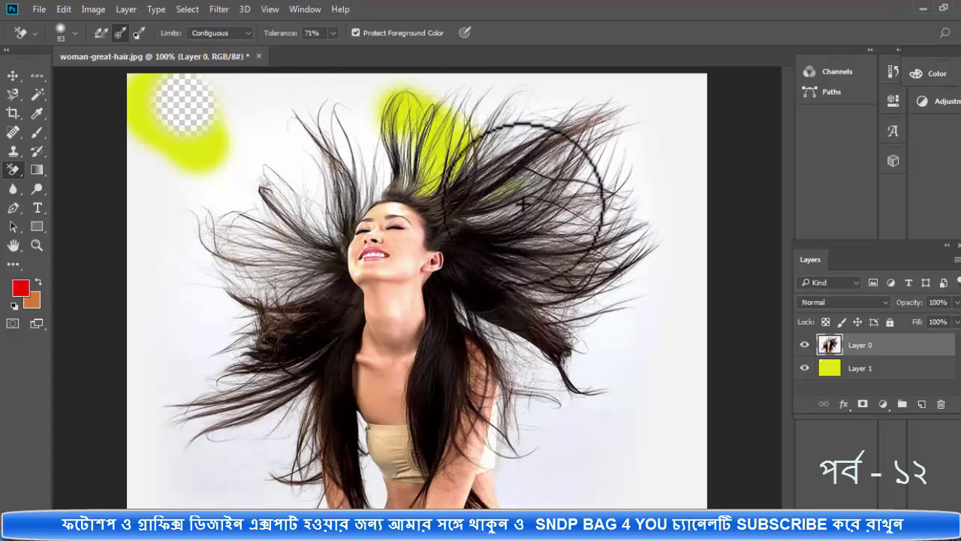
{"action": "mouse_move", "coordinate": [548, 214]}
{"action": "left_mouse_down"}
{"action": "mouse_move", "coordinate": [480, 201]}
{"action": "mouse_move", "coordinate": [504, 139]}
{"action": "mouse_move", "coordinate": [468, 129]}
{"action": "mouse_move", "coordinate": [519, 135]}
{"action": "mouse_move", "coordinate": [550, 197]}
{"action": "mouse_move", "coordinate": [541, 203]}
{"action": "left_mouse_up"}
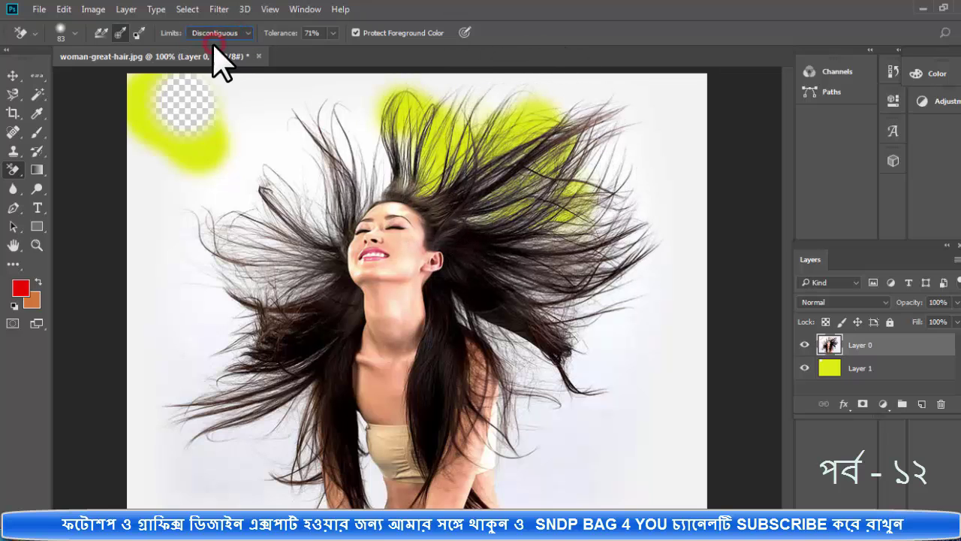
Step: Undo the last hair erasure, then erase the white backdrop across the top, right and between strands
{"action": "key", "text": "ctrl+z"}
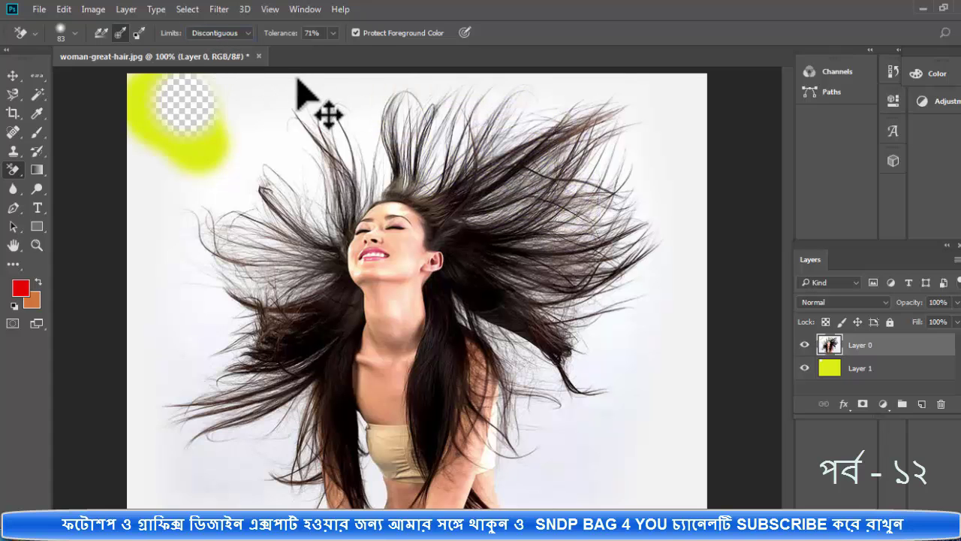
{"action": "mouse_move", "coordinate": [247, 97]}
{"action": "left_mouse_down"}
{"action": "mouse_move", "coordinate": [547, 103]}
{"action": "mouse_move", "coordinate": [313, 98]}
{"action": "left_mouse_up"}
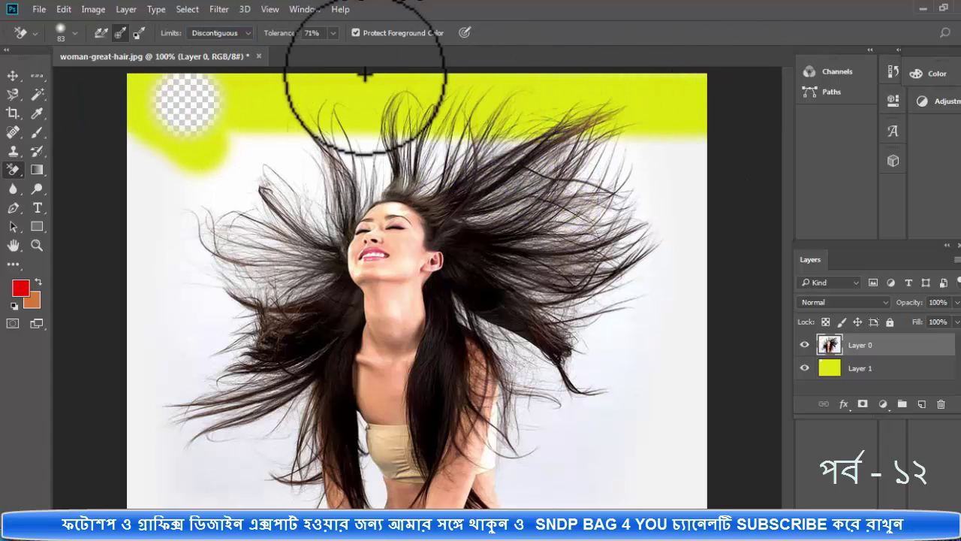
{"action": "mouse_move", "coordinate": [365, 63]}
{"action": "left_mouse_down"}
{"action": "mouse_move", "coordinate": [612, 182]}
{"action": "mouse_move", "coordinate": [601, 197]}
{"action": "mouse_move", "coordinate": [693, 82]}
{"action": "mouse_move", "coordinate": [693, 407]}
{"action": "mouse_move", "coordinate": [620, 418]}
{"action": "mouse_move", "coordinate": [654, 504]}
{"action": "mouse_move", "coordinate": [685, 462]}
{"action": "mouse_move", "coordinate": [567, 251]}
{"action": "mouse_move", "coordinate": [556, 410]}
{"action": "mouse_move", "coordinate": [581, 470]}
{"action": "mouse_move", "coordinate": [536, 372]}
{"action": "mouse_move", "coordinate": [521, 440]}
{"action": "mouse_move", "coordinate": [526, 493]}
{"action": "mouse_move", "coordinate": [553, 500]}
{"action": "mouse_move", "coordinate": [567, 403]}
{"action": "left_mouse_up"}
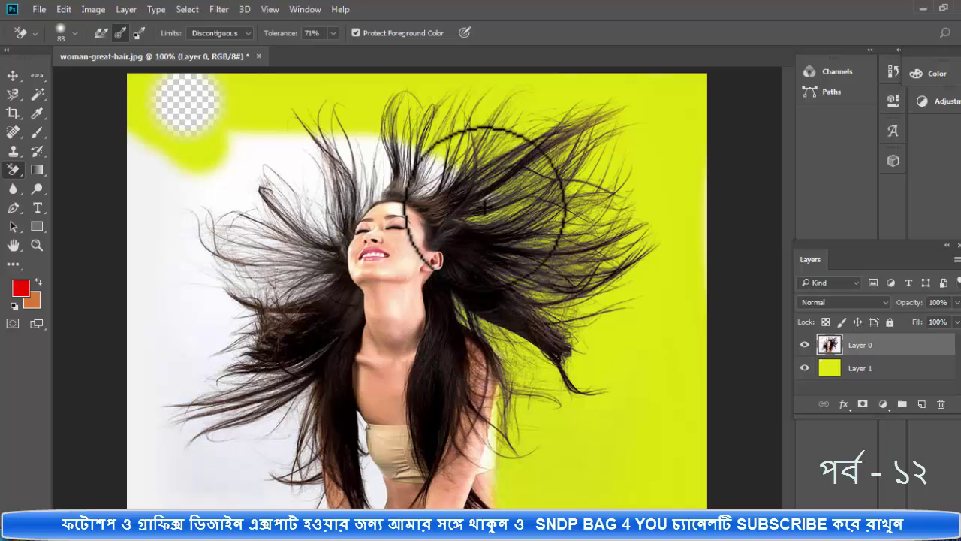
{"action": "mouse_move", "coordinate": [386, 75]}
{"action": "left_mouse_down"}
{"action": "mouse_move", "coordinate": [412, 140]}
{"action": "mouse_move", "coordinate": [368, 150]}
{"action": "mouse_move", "coordinate": [381, 160]}
{"action": "mouse_move", "coordinate": [376, 172]}
{"action": "mouse_move", "coordinate": [353, 176]}
{"action": "mouse_move", "coordinate": [318, 150]}
{"action": "mouse_move", "coordinate": [307, 122]}
{"action": "mouse_move", "coordinate": [214, 150]}
{"action": "mouse_move", "coordinate": [145, 108]}
{"action": "mouse_move", "coordinate": [232, 212]}
{"action": "mouse_move", "coordinate": [253, 258]}
{"action": "mouse_move", "coordinate": [268, 236]}
{"action": "mouse_move", "coordinate": [318, 217]}
{"action": "mouse_move", "coordinate": [271, 301]}
{"action": "mouse_move", "coordinate": [278, 226]}
{"action": "mouse_move", "coordinate": [311, 259]}
{"action": "mouse_move", "coordinate": [265, 344]}
{"action": "mouse_move", "coordinate": [205, 278]}
{"action": "mouse_move", "coordinate": [133, 272]}
{"action": "mouse_move", "coordinate": [189, 497]}
{"action": "mouse_move", "coordinate": [159, 507]}
{"action": "left_mouse_up"}
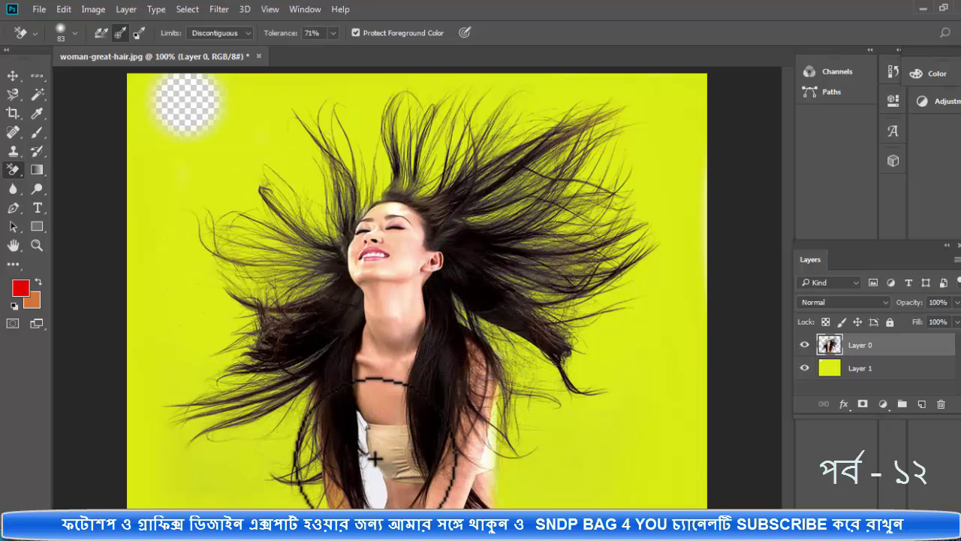
{"action": "key", "text": "z"}
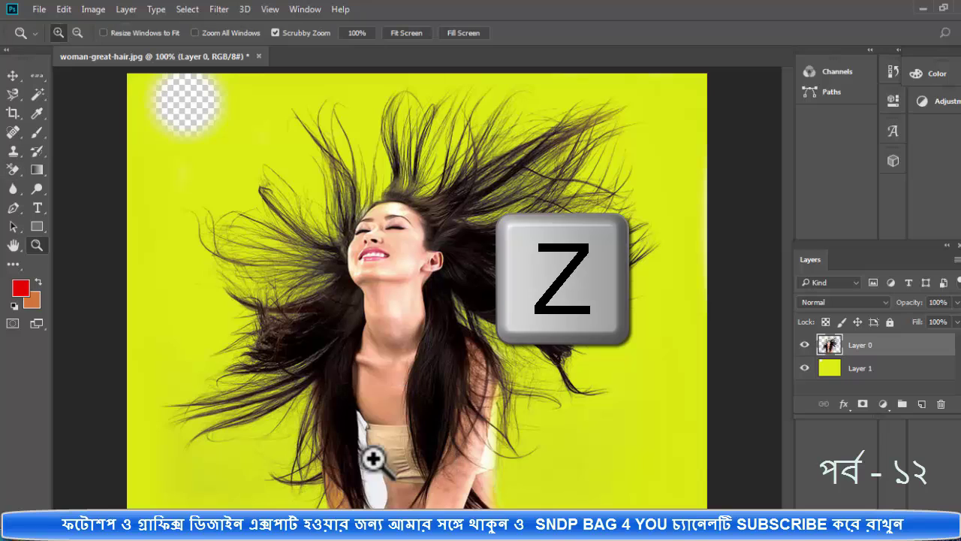
Step: Erase the white patch beside the beige top with a 20 px Background Eraser at 300% zoom, then zoom back out
{"action": "left_click_drag", "start_coordinate": [350, 425], "coordinate": [443, 365]}
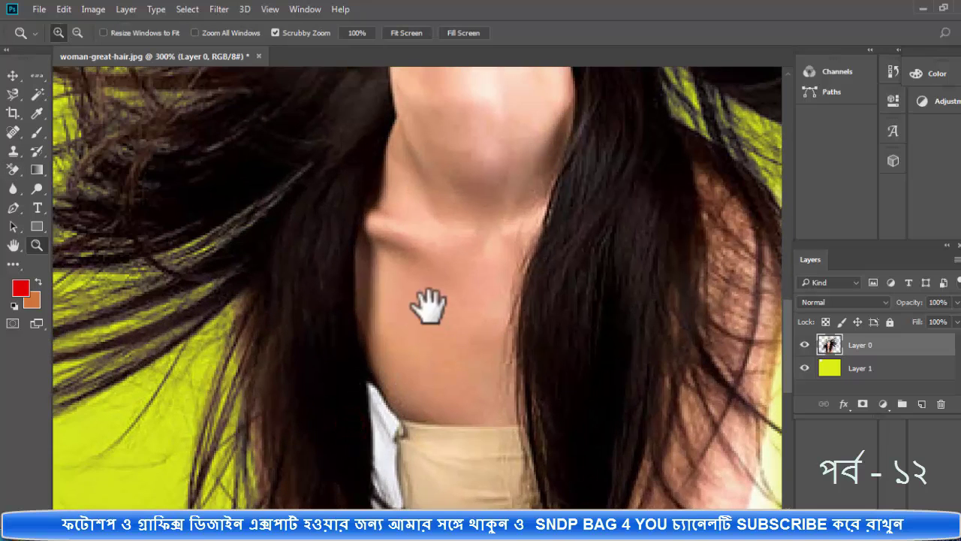
{"action": "left_click_drag", "start_coordinate": [428, 305], "coordinate": [405, 56]}
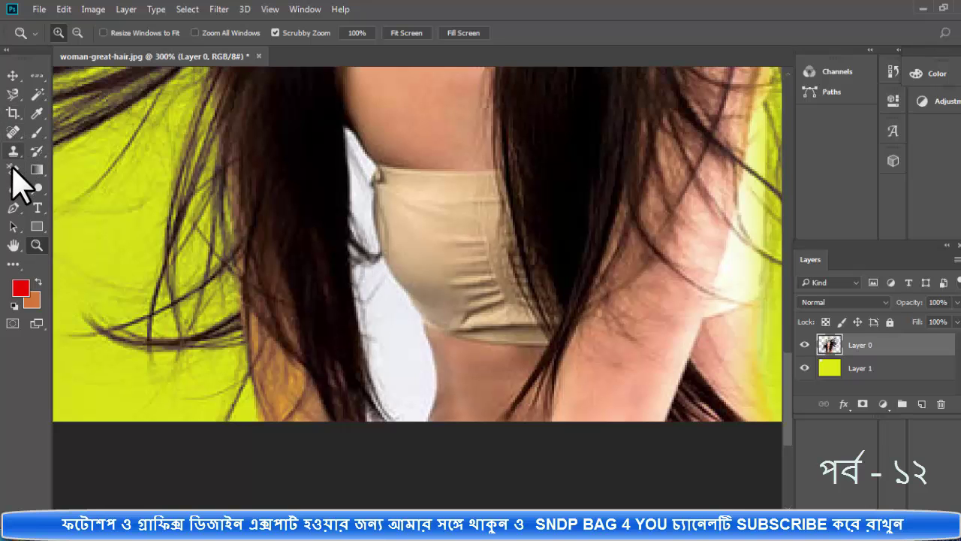
{"action": "left_click", "coordinate": [13, 169]}
{"action": "right_click", "coordinate": [371, 310]}
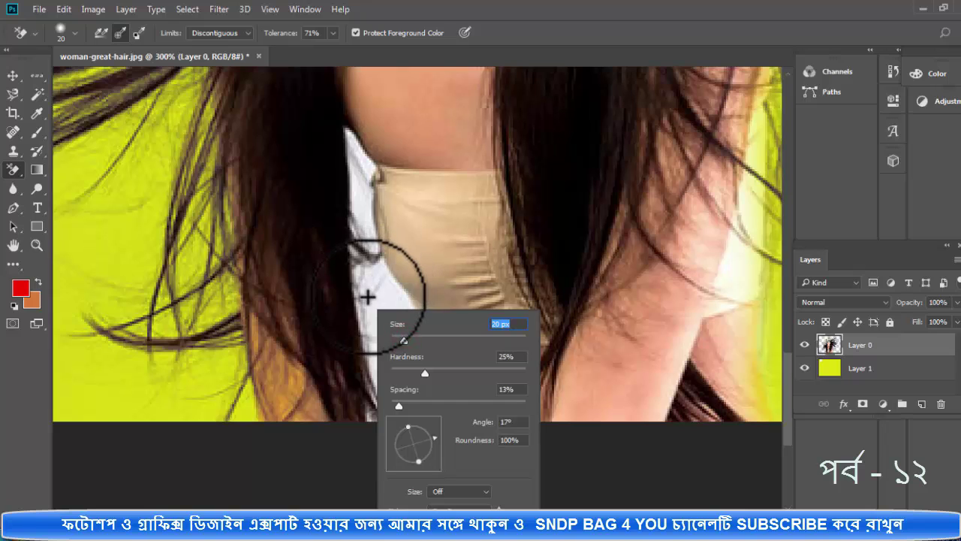
{"action": "mouse_move", "coordinate": [376, 304]}
{"action": "left_mouse_down"}
{"action": "mouse_move", "coordinate": [396, 360]}
{"action": "mouse_move", "coordinate": [383, 347]}
{"action": "mouse_move", "coordinate": [395, 401]}
{"action": "mouse_move", "coordinate": [382, 408]}
{"action": "mouse_move", "coordinate": [410, 413]}
{"action": "mouse_move", "coordinate": [412, 365]}
{"action": "mouse_move", "coordinate": [374, 290]}
{"action": "mouse_move", "coordinate": [384, 246]}
{"action": "mouse_move", "coordinate": [353, 149]}
{"action": "left_mouse_up"}
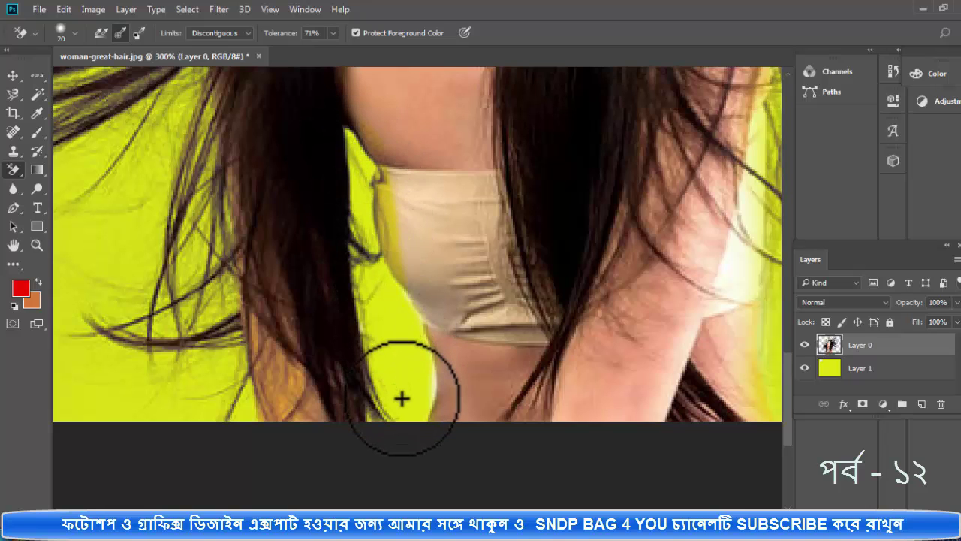
{"action": "key", "text": "z"}
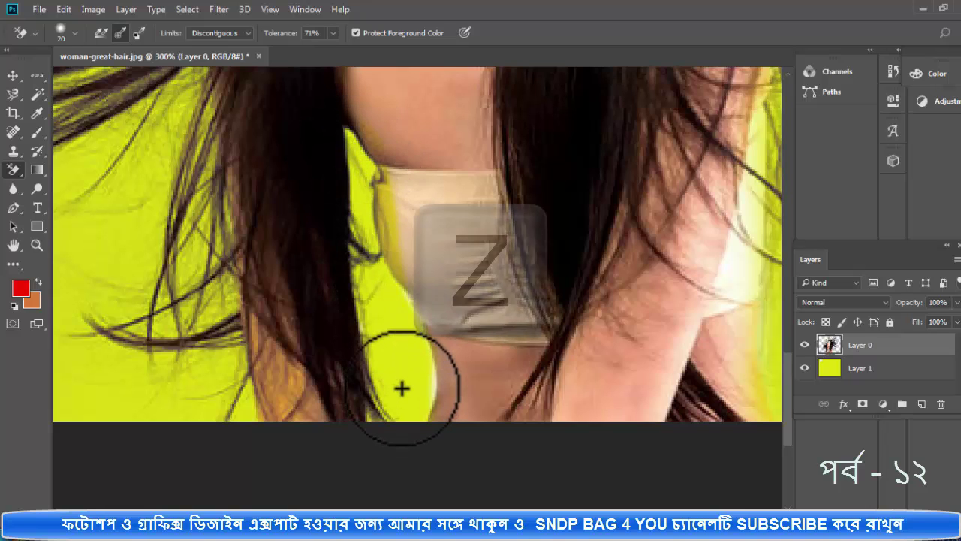
{"action": "left_click", "coordinate": [410, 353], "text": "alt"}
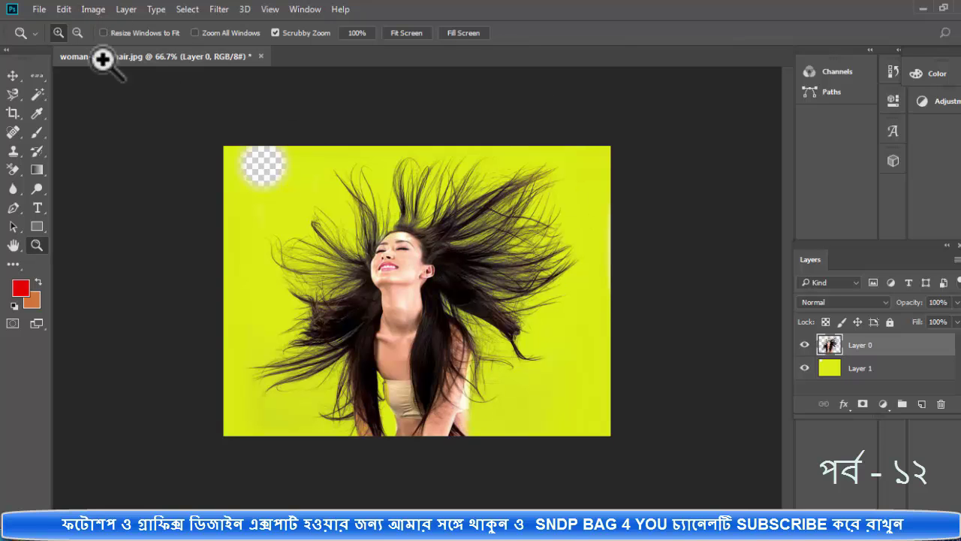
Step: Open the bacground2.jpg tree landscape photo
{"action": "left_click", "coordinate": [39, 10]}
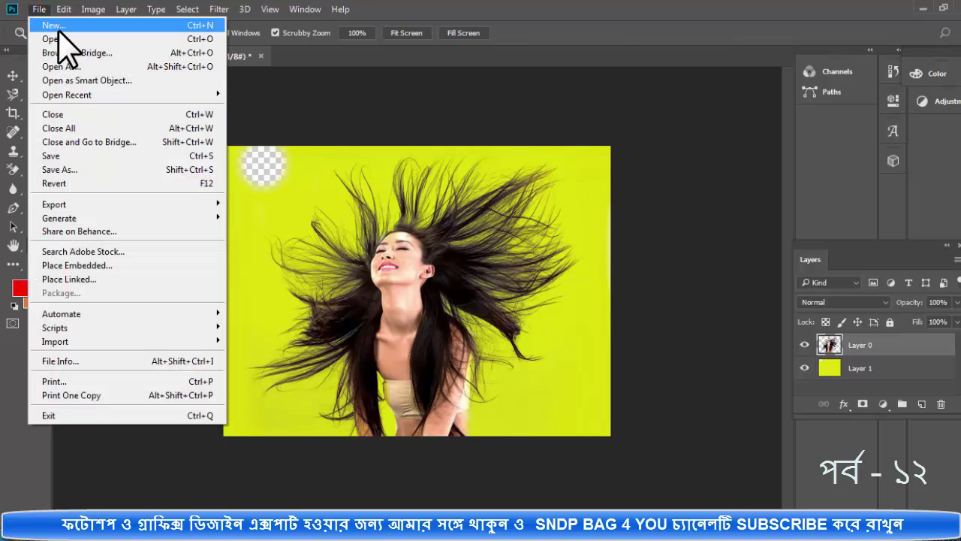
{"action": "left_click", "coordinate": [64, 39]}
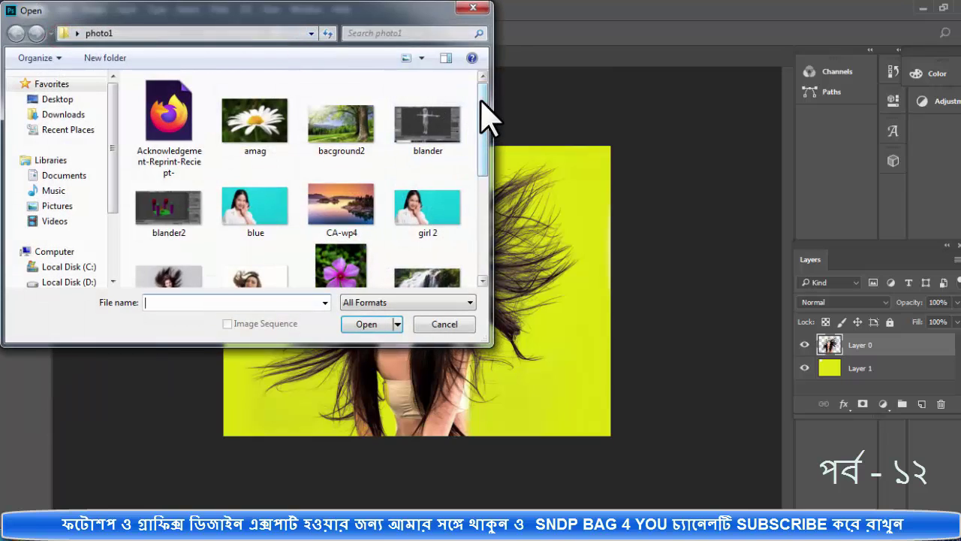
{"action": "left_click_drag", "start_coordinate": [481, 100], "coordinate": [484, 122]}
{"action": "left_click", "coordinate": [354, 133]}
{"action": "double_click", "coordinate": [349, 128]}
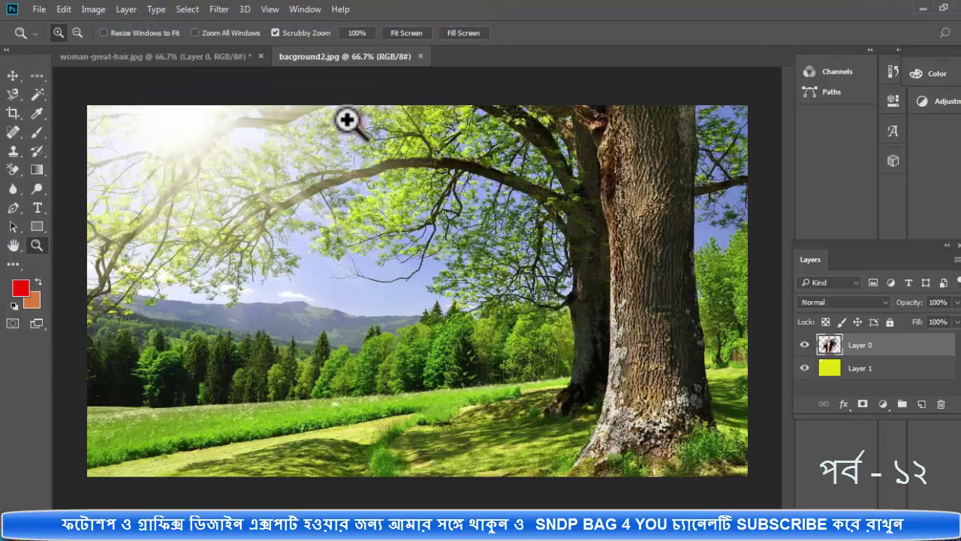
Step: Drag the cut-out woman from the woman-great-hair document onto bacground2 as a new layer
{"action": "left_click", "coordinate": [169, 57]}
{"action": "left_click", "coordinate": [13, 75]}
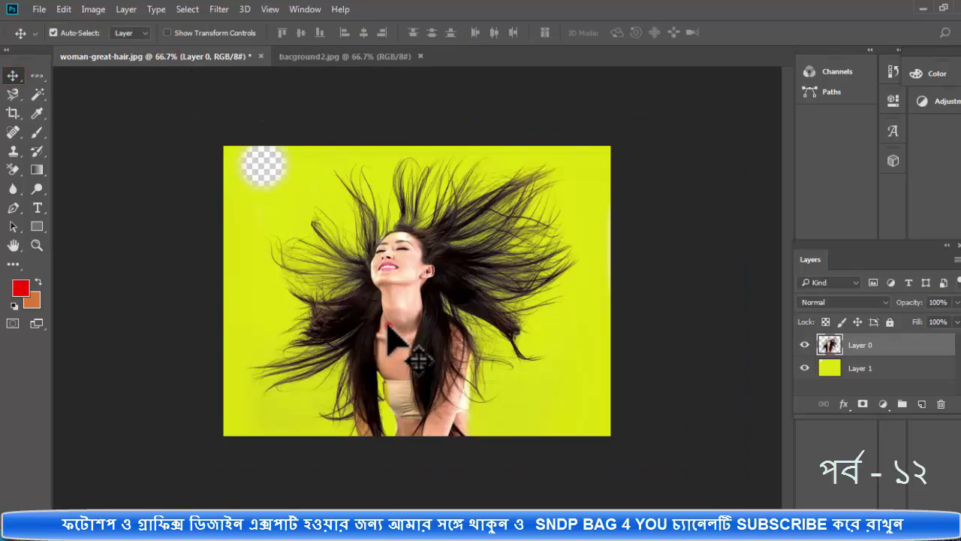
{"action": "mouse_move", "coordinate": [387, 330]}
{"action": "left_mouse_down"}
{"action": "mouse_move", "coordinate": [339, 164]}
{"action": "mouse_move", "coordinate": [418, 311]}
{"action": "left_mouse_up"}
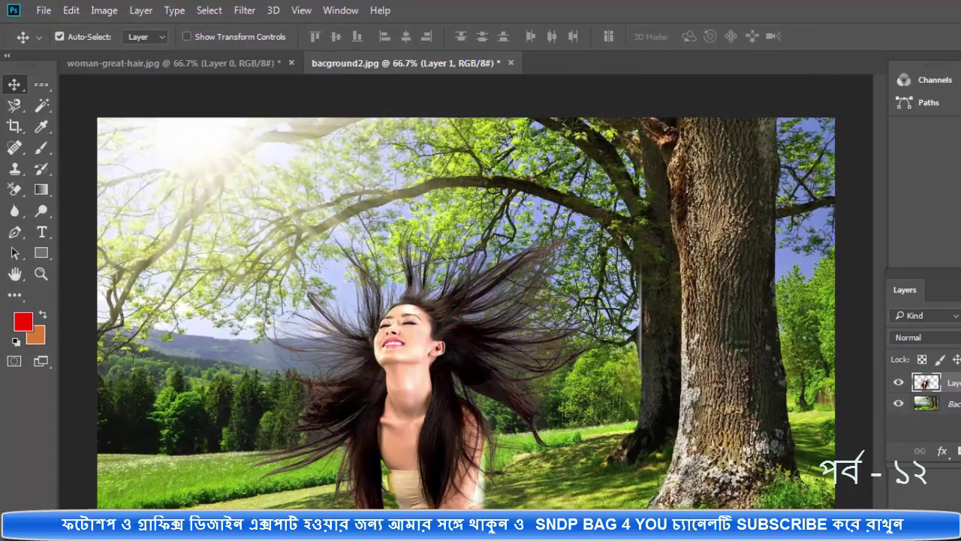
{"action": "left_click", "coordinate": [24, 182]}
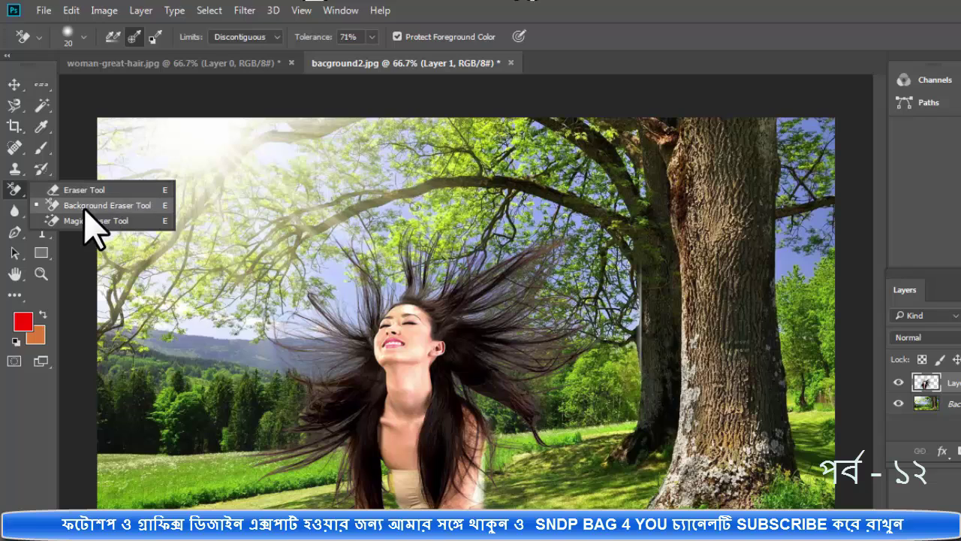